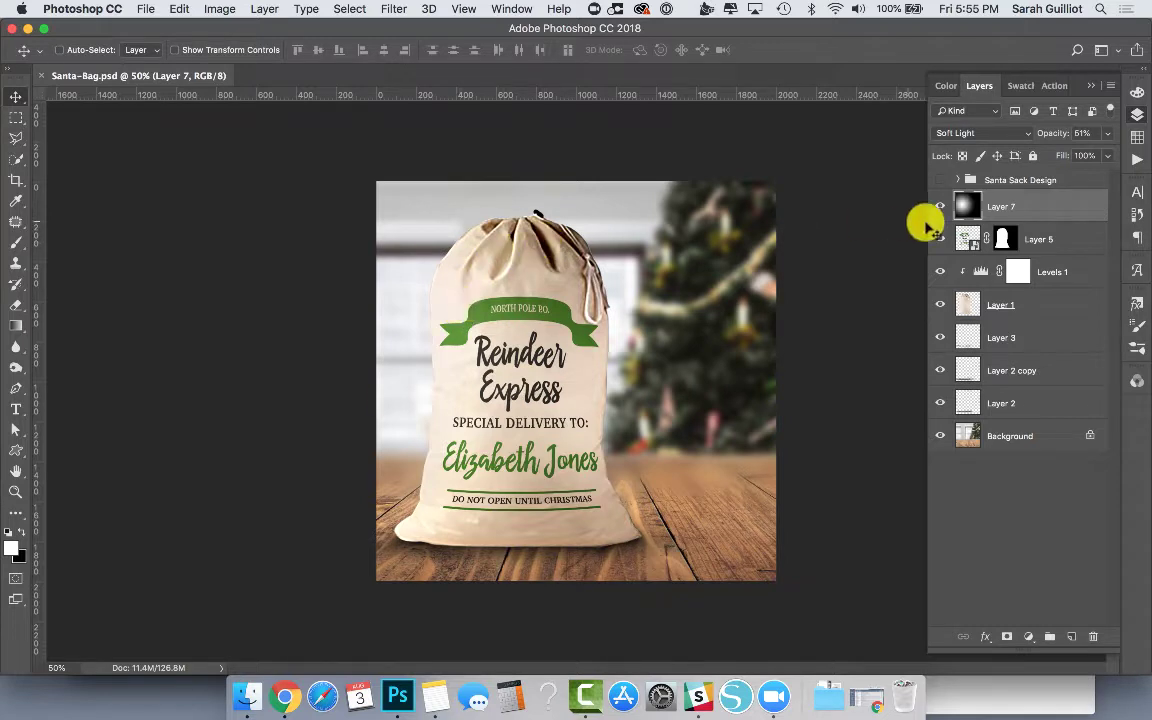
Hide Layers 7 down to 2 so only the Background room and wooden floor show
{"action": "left_click_drag", "start_coordinate": [940, 205], "coordinate": [940, 410]}
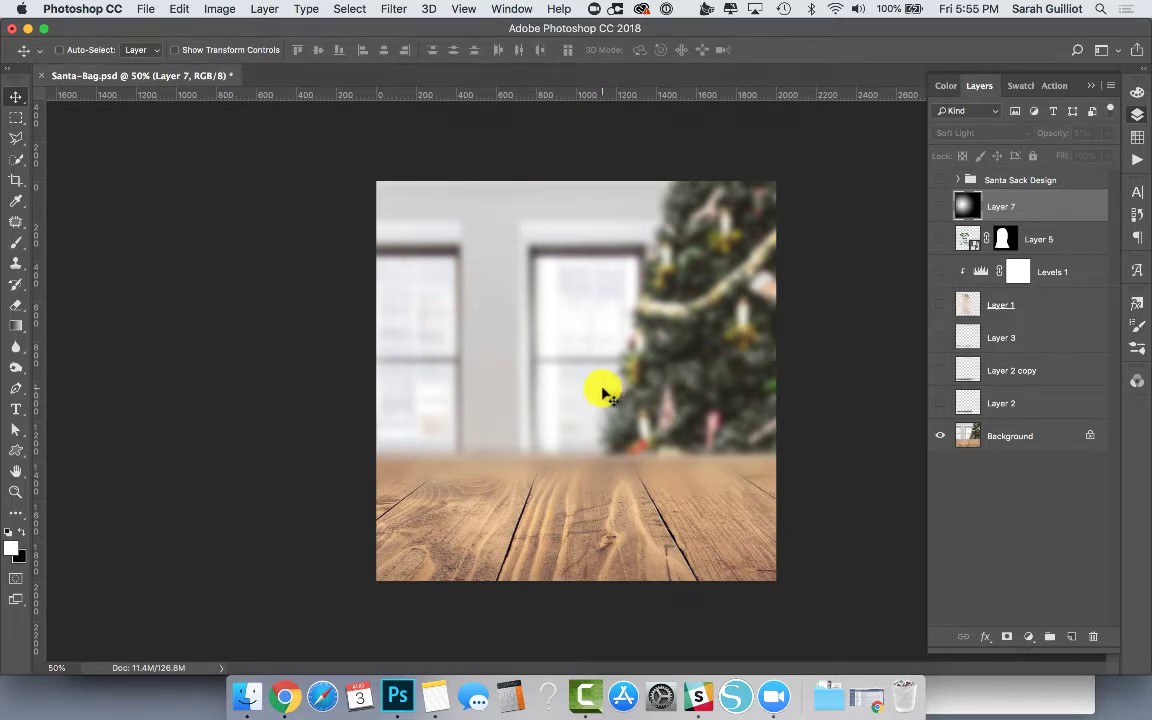
Show Layer 1's plain cloth sack and toggle it to compare against the background
{"action": "left_click", "coordinate": [1005, 308]}
{"action": "left_click", "coordinate": [941, 304]}
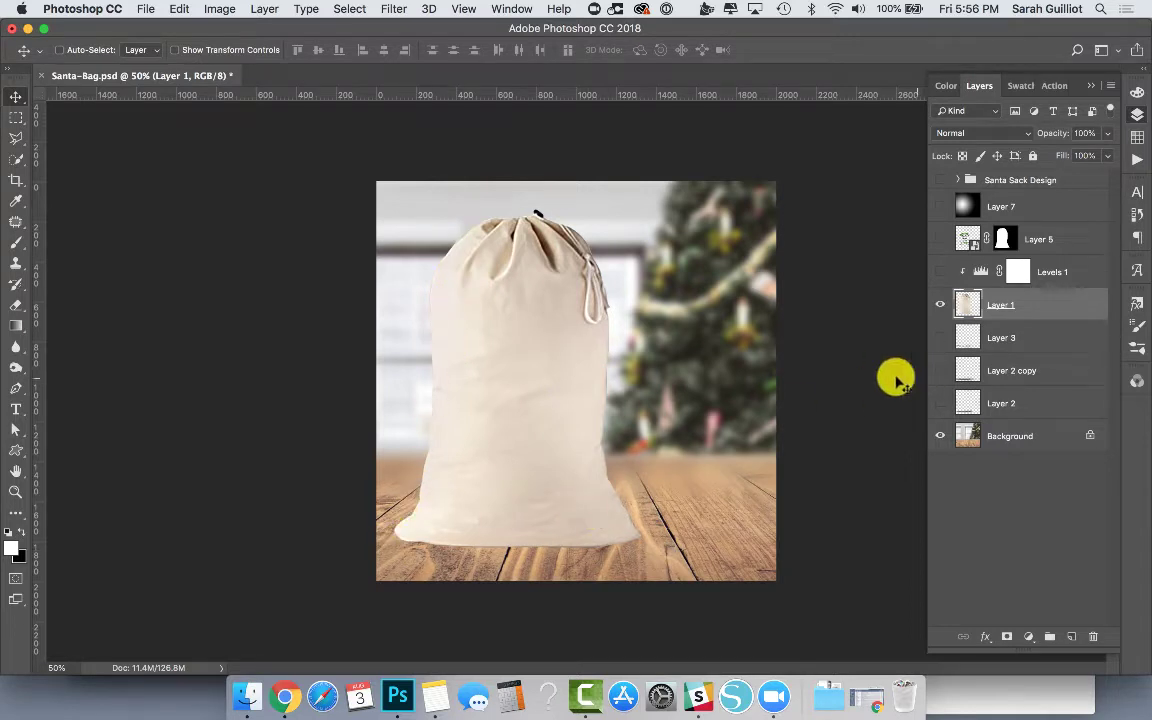
{"action": "mouse_move", "coordinate": [470, 319]}
{"action": "left_mouse_down"}
{"action": "mouse_move", "coordinate": [555, 323]}
{"action": "mouse_move", "coordinate": [491, 321]}
{"action": "left_mouse_up"}
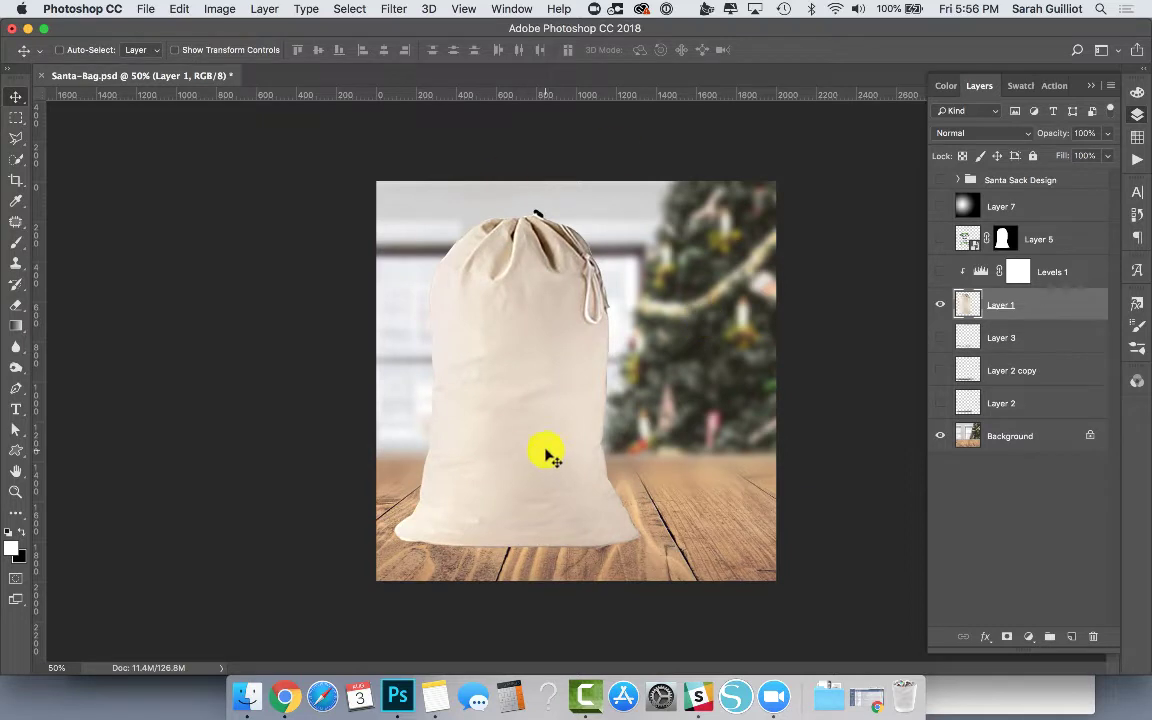
{"action": "left_click", "coordinate": [940, 304]}
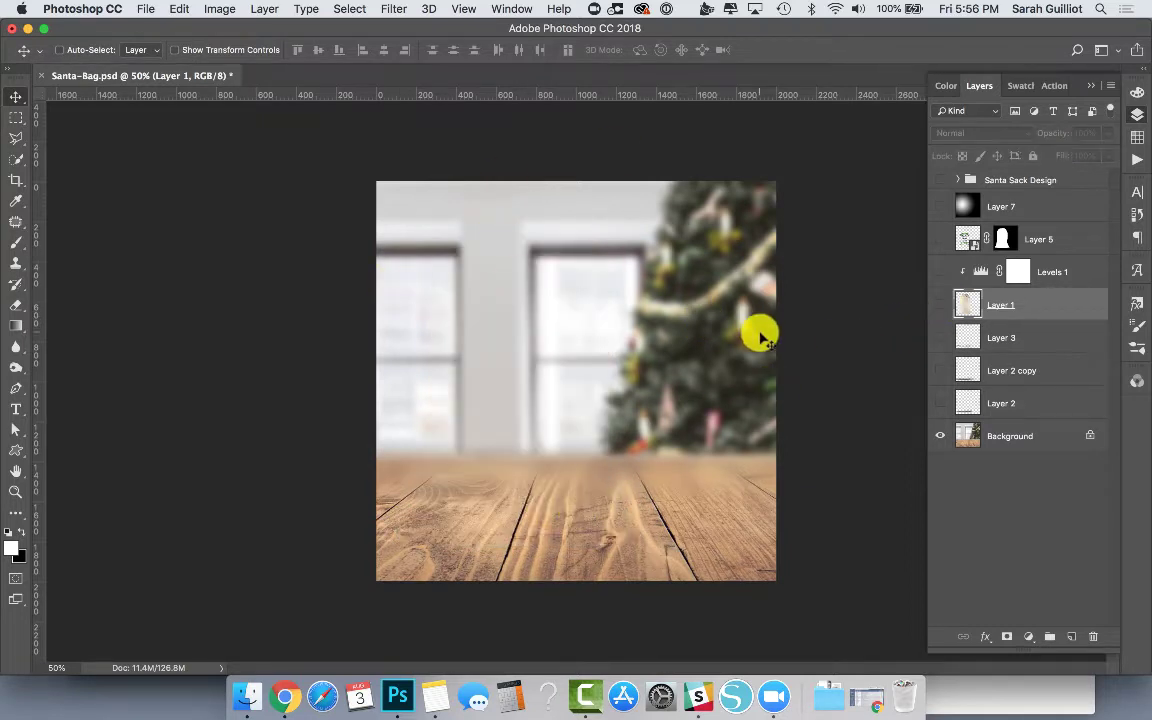
{"action": "left_click", "coordinate": [940, 304]}
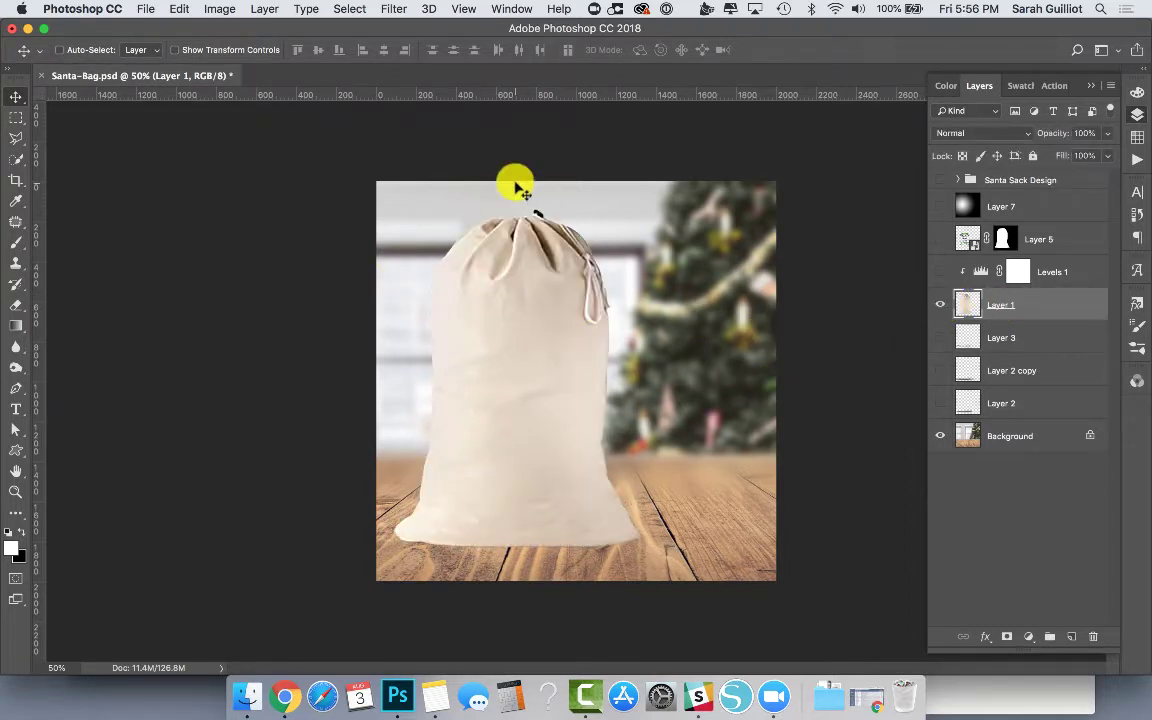
Turn on the Layer 3, Layer 2 copy and Layer 2 shadows, checking each layer's opacity, then select the Santa Sack Design group
{"action": "left_click", "coordinate": [940, 337]}
{"action": "left_click", "coordinate": [940, 370]}
{"action": "left_click", "coordinate": [940, 403]}
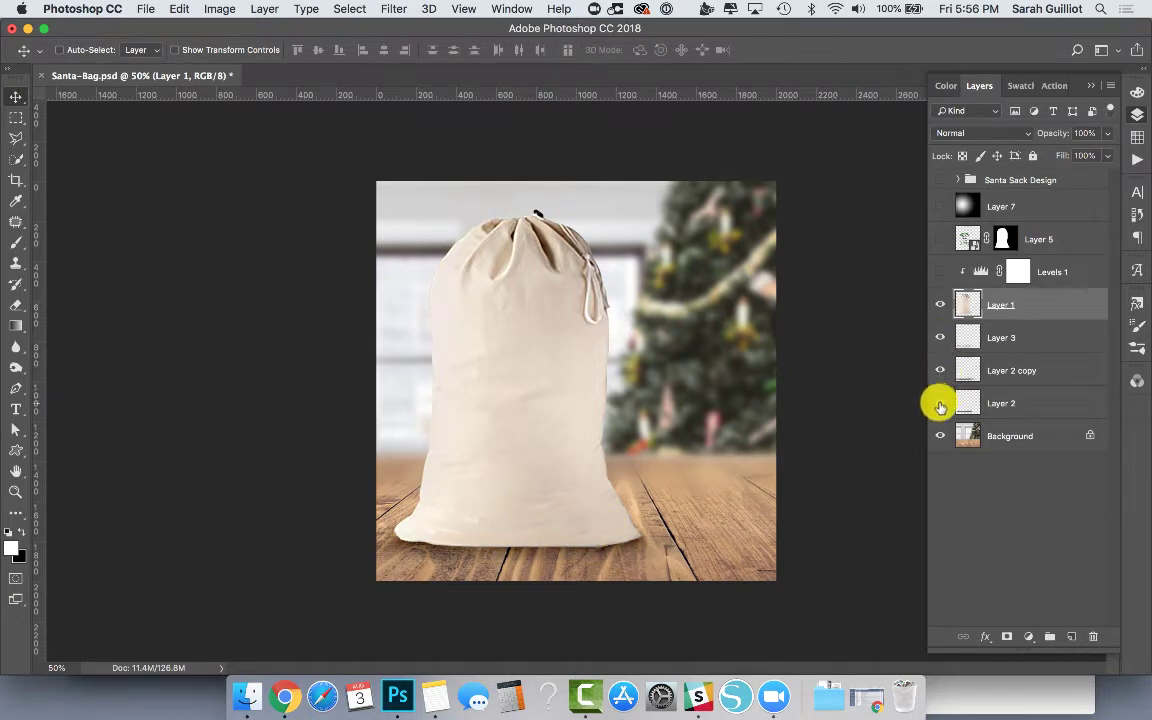
{"action": "left_click", "coordinate": [1046, 404]}
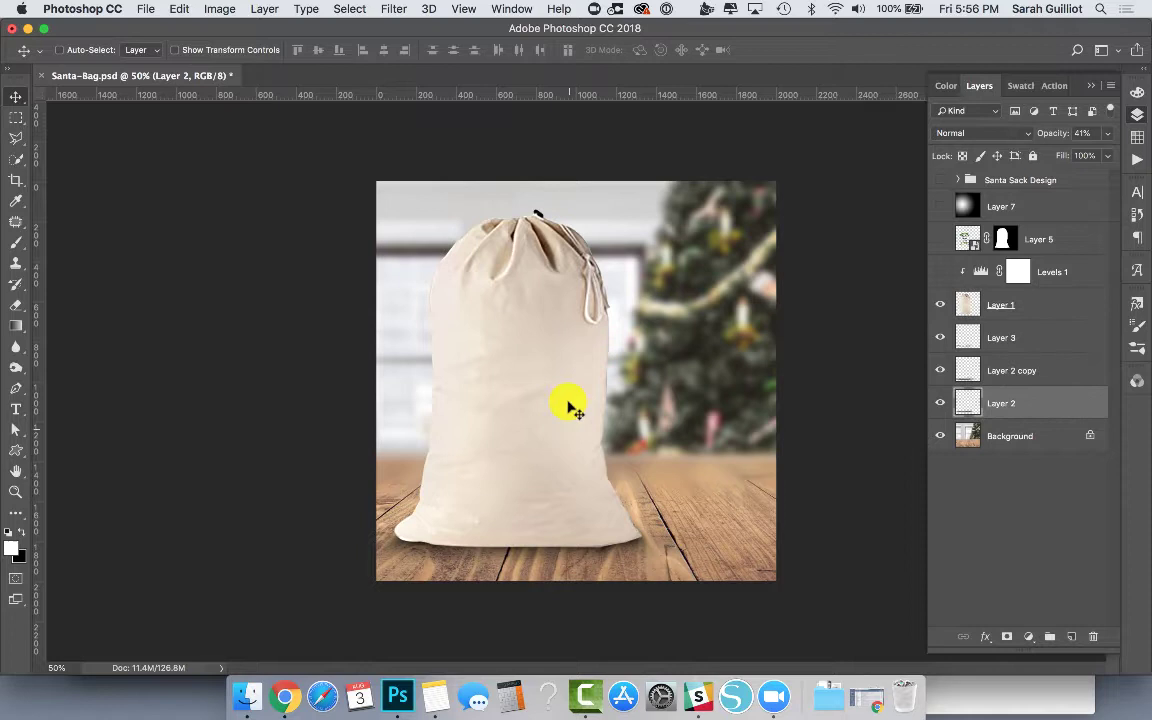
{"action": "left_click", "coordinate": [1070, 312]}
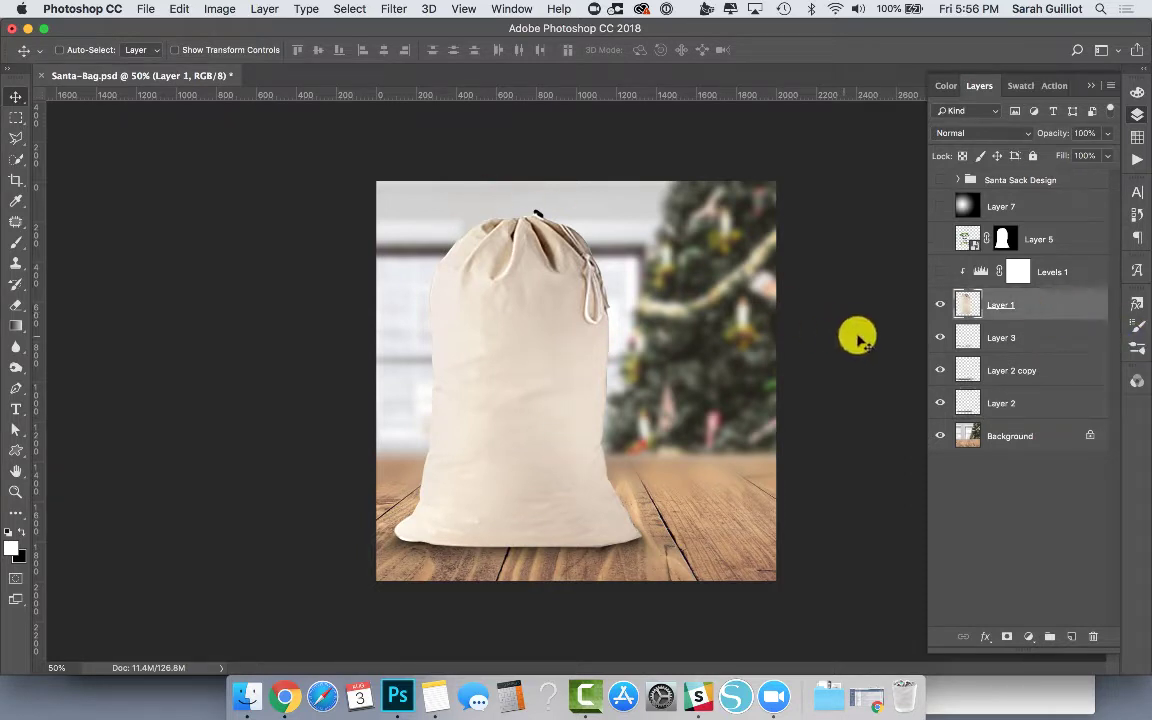
{"action": "left_click", "coordinate": [1038, 343]}
{"action": "left_click", "coordinate": [1039, 369]}
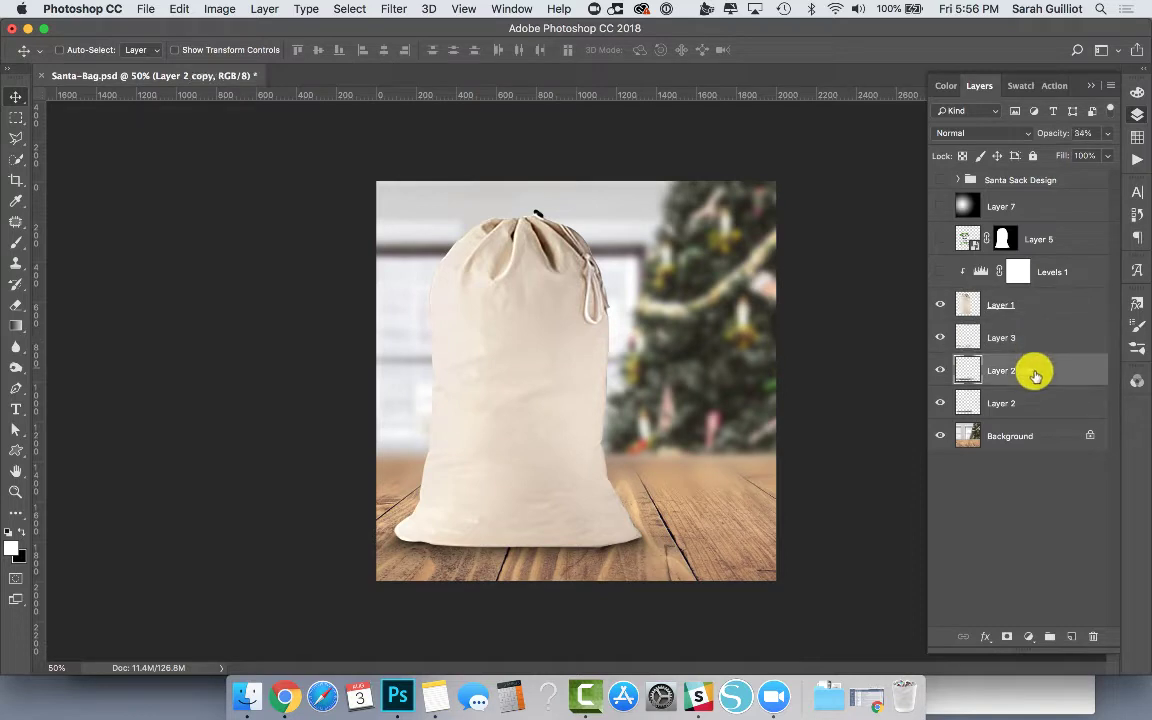
{"action": "left_click", "coordinate": [1031, 402]}
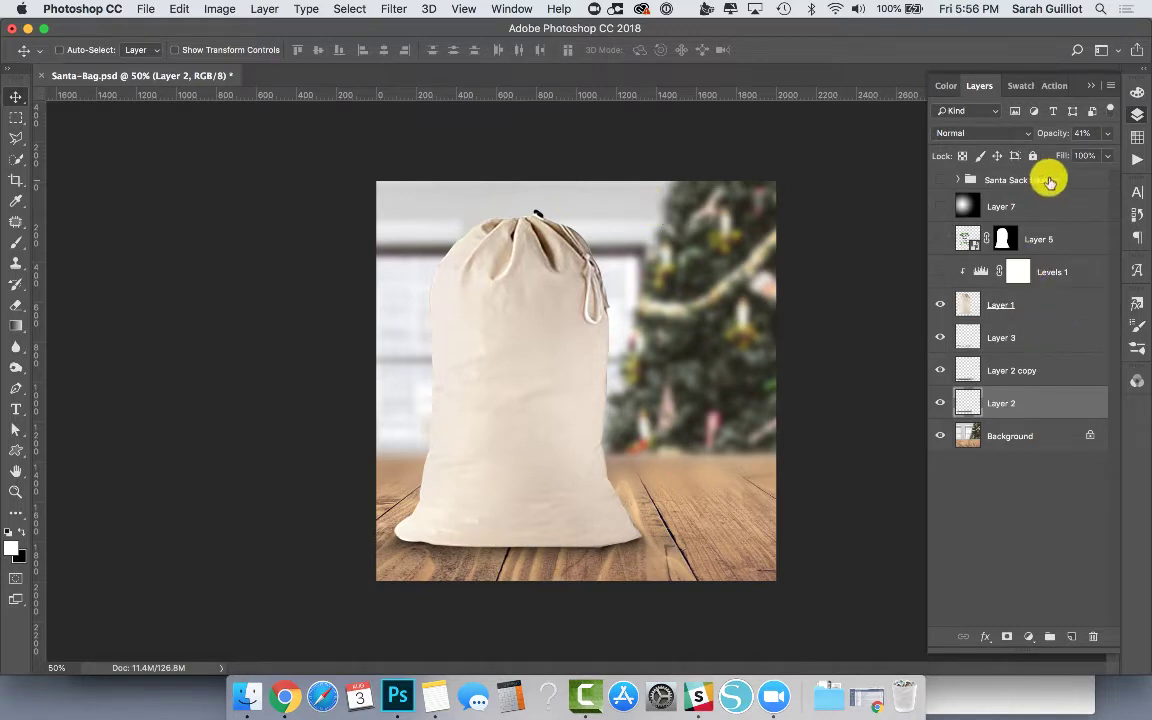
{"action": "left_click", "coordinate": [1075, 177]}
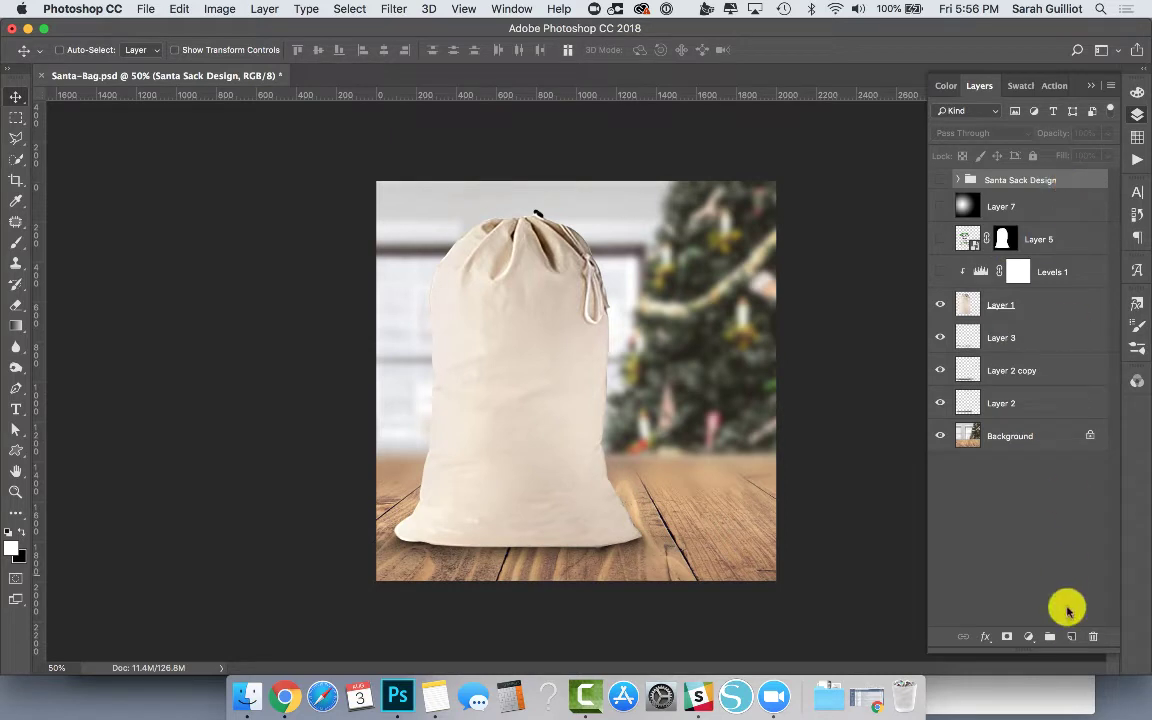
On a new layer, fill a rectangular selection covering the whole sack with white
{"action": "left_click", "coordinate": [1072, 637]}
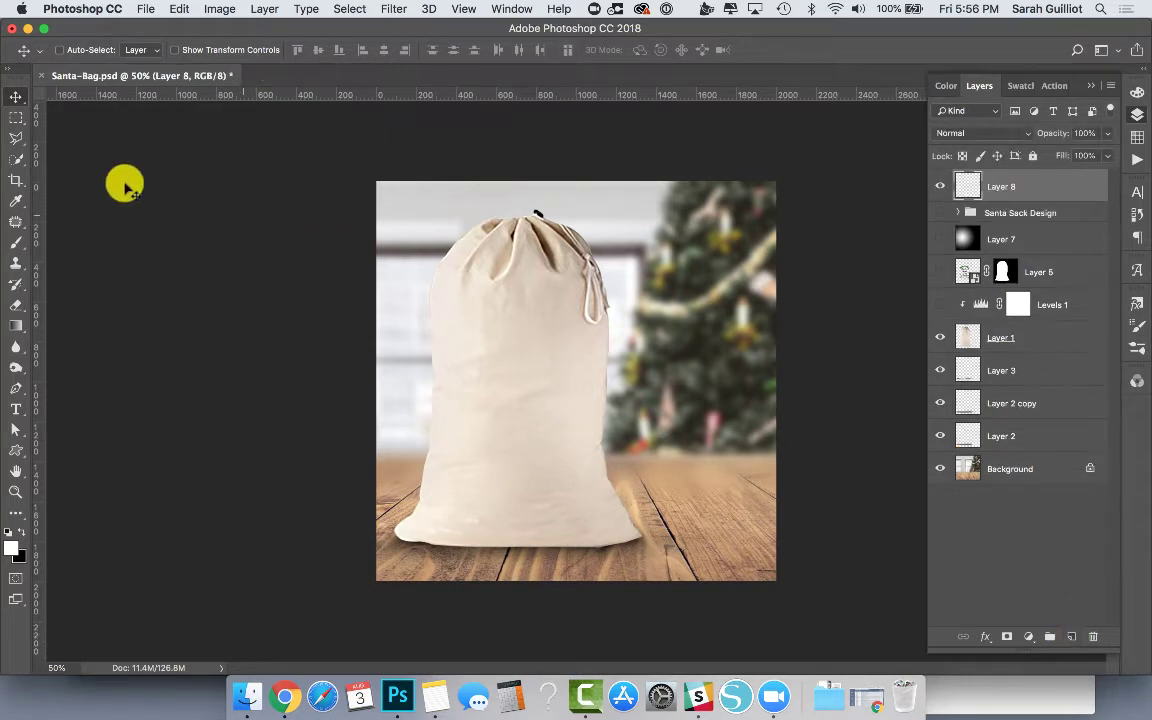
{"action": "left_click", "coordinate": [16, 118]}
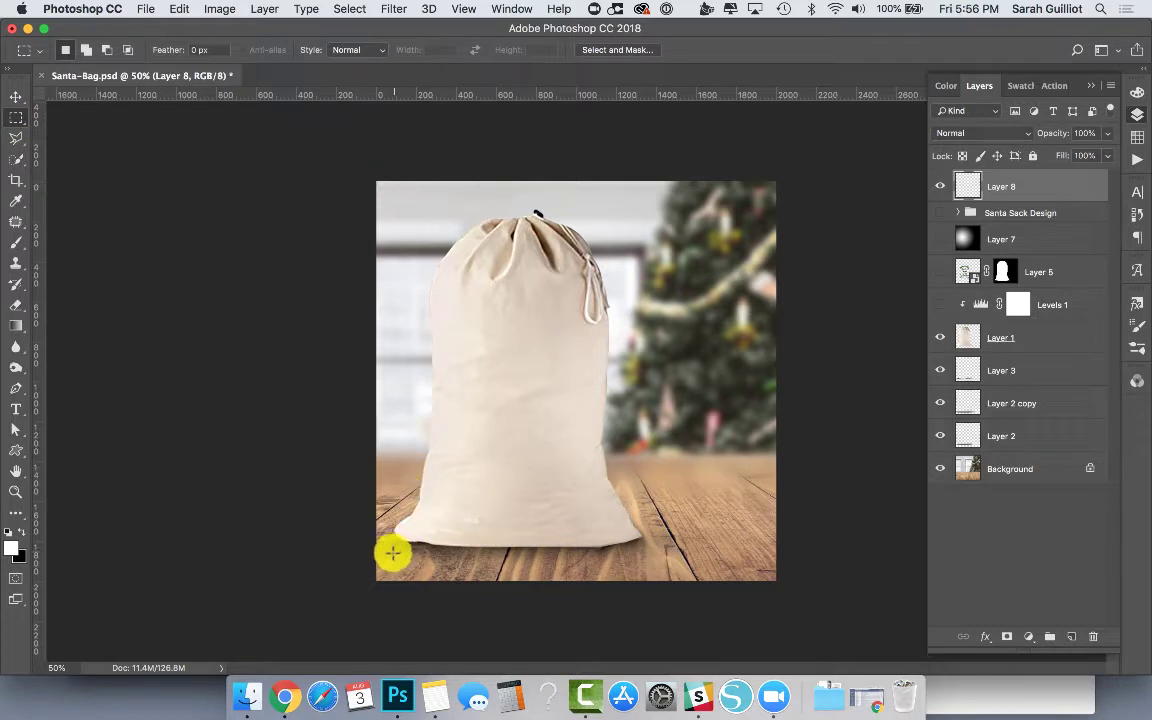
{"action": "left_click_drag", "start_coordinate": [389, 550], "coordinate": [648, 205]}
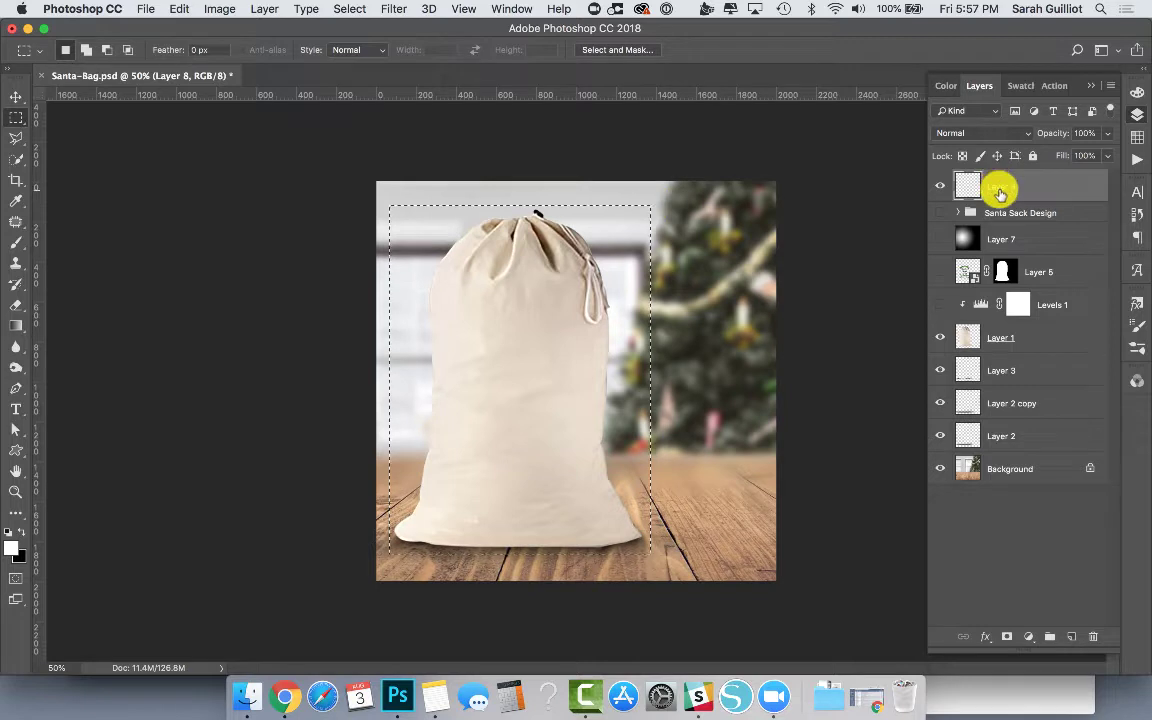
{"action": "key", "text": "alt+BackSpace"}
{"action": "left_click", "coordinate": [625, 233]}
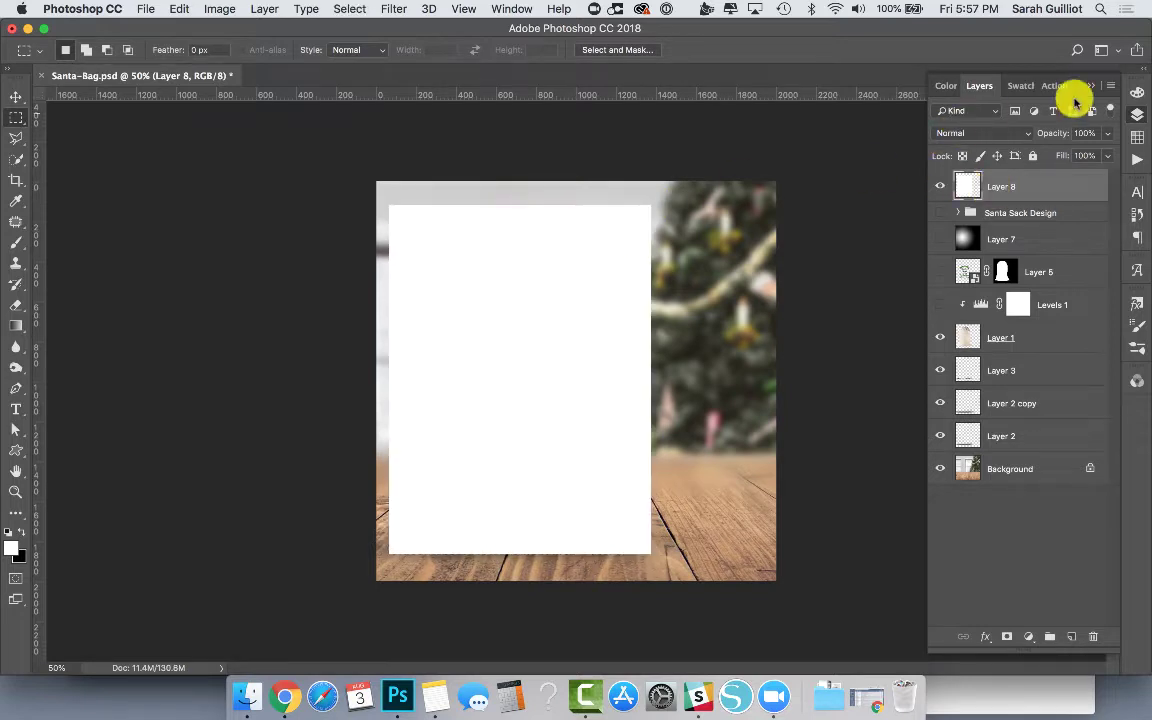
Convert Layer 8 to a smart object and lower its opacity to 47%
{"action": "right_click", "coordinate": [1025, 197]}
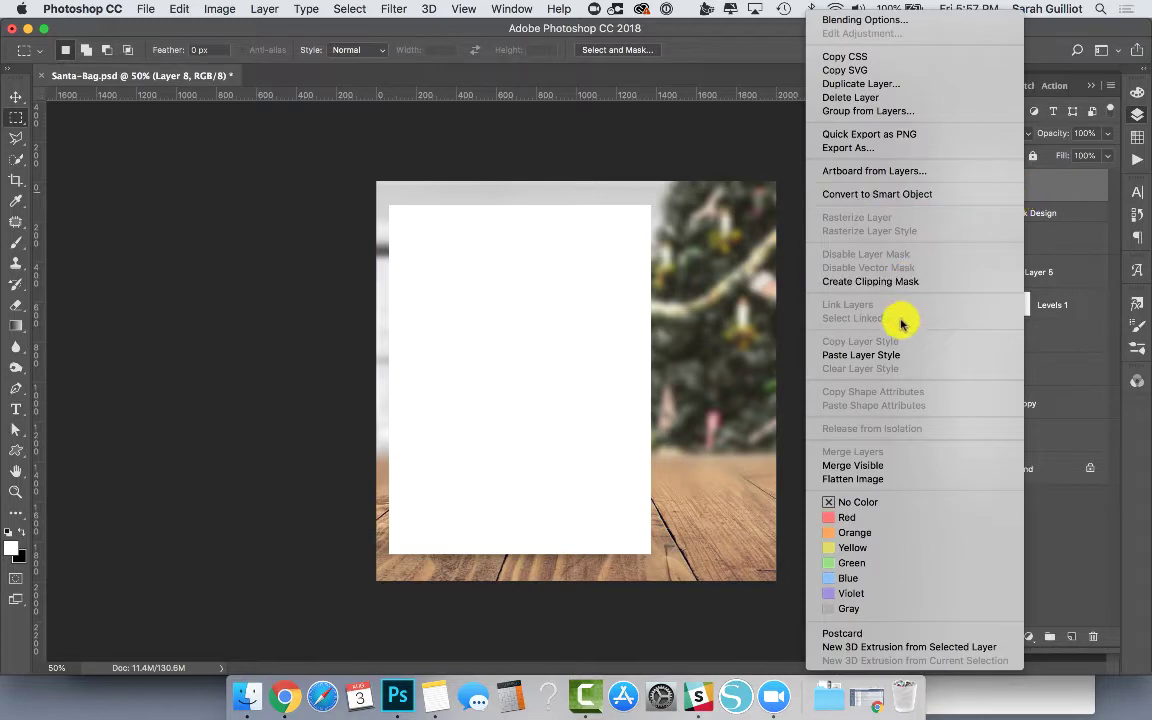
{"action": "left_click", "coordinate": [901, 195]}
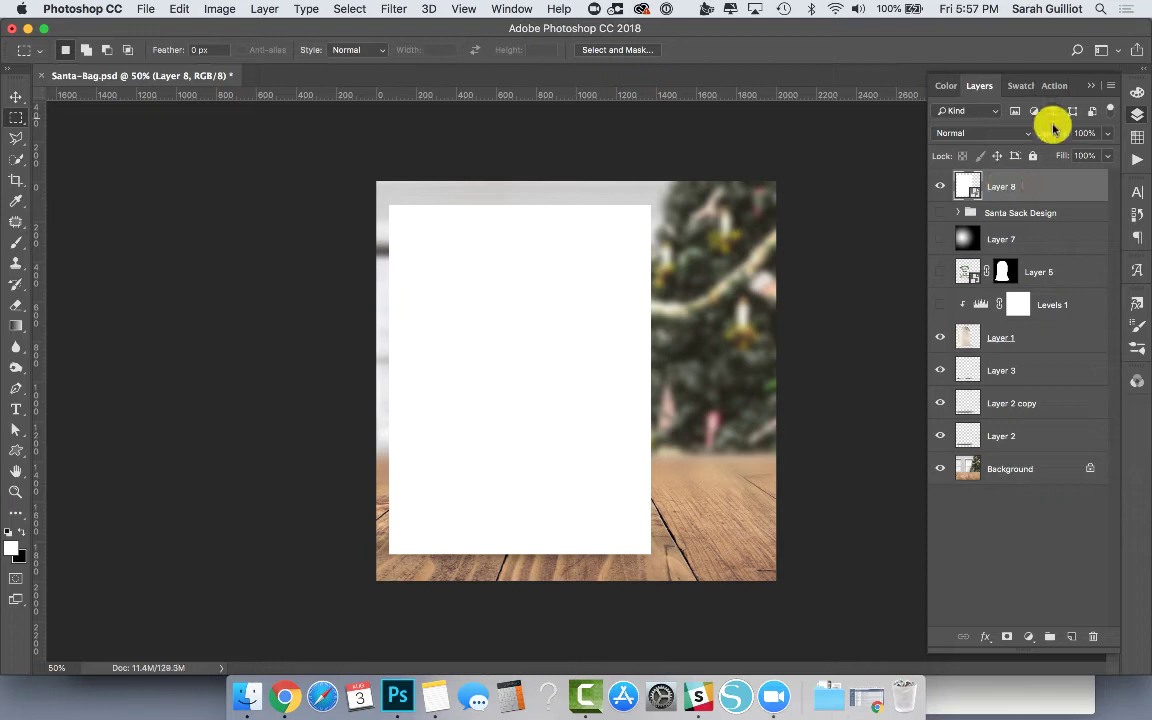
{"action": "left_click_drag", "start_coordinate": [1054, 137], "coordinate": [1017, 138]}
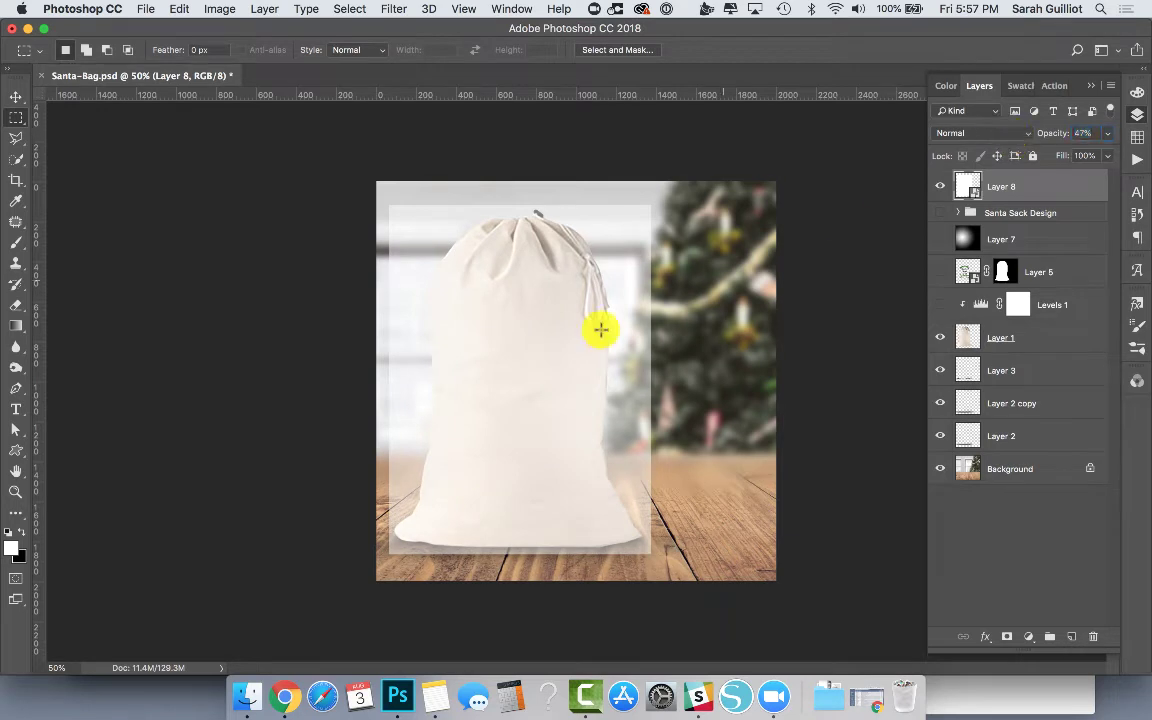
{"action": "left_click", "coordinate": [16, 96]}
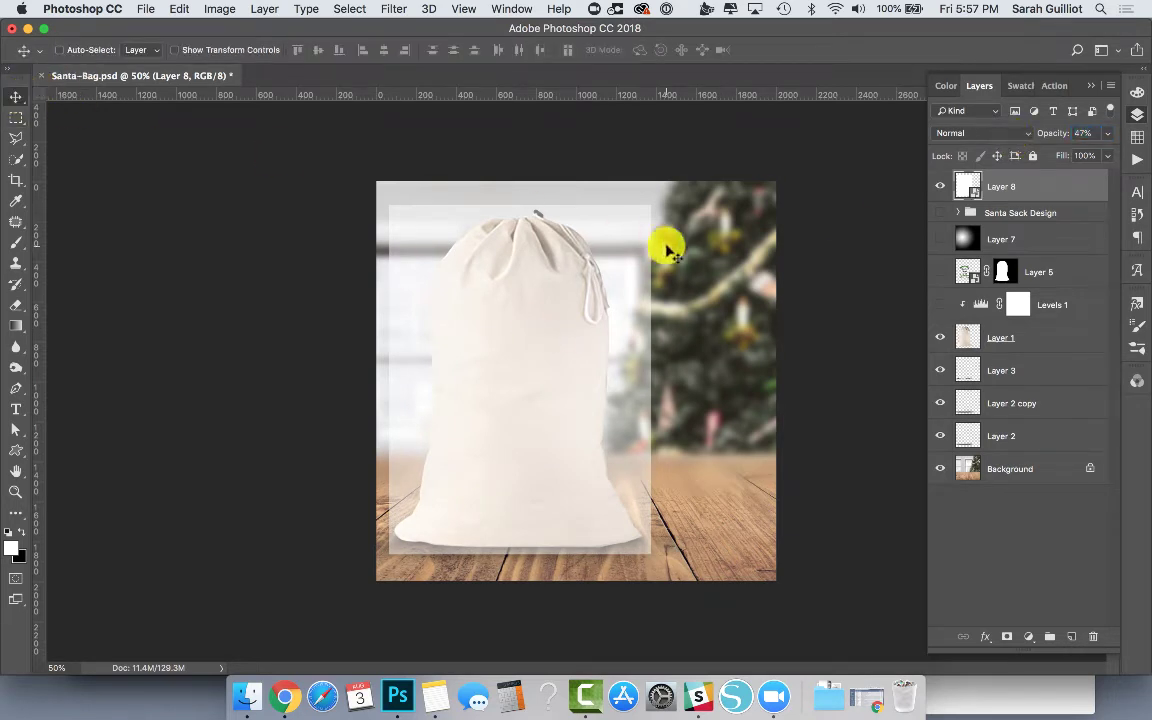
Start an Edit > Transform > Warp on Layer 8, pulling its right corners onto the sack's shoulder and base
{"action": "left_click", "coordinate": [186, 9]}
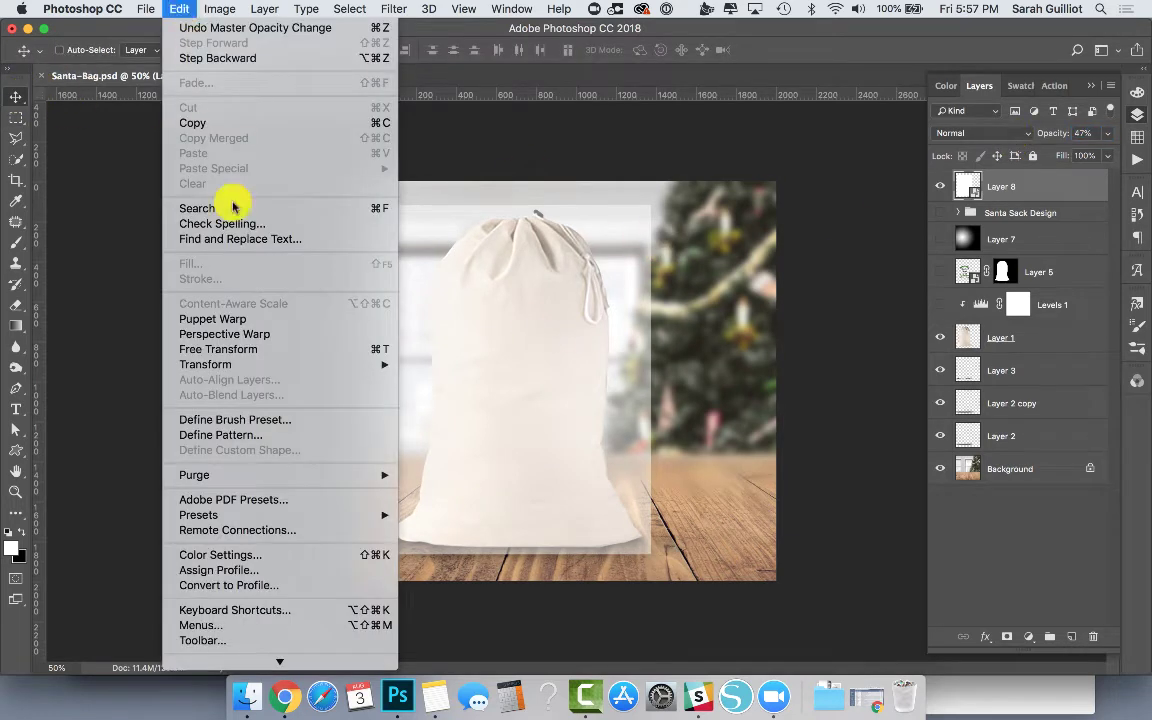
{"action": "mouse_move", "coordinate": [265, 365]}
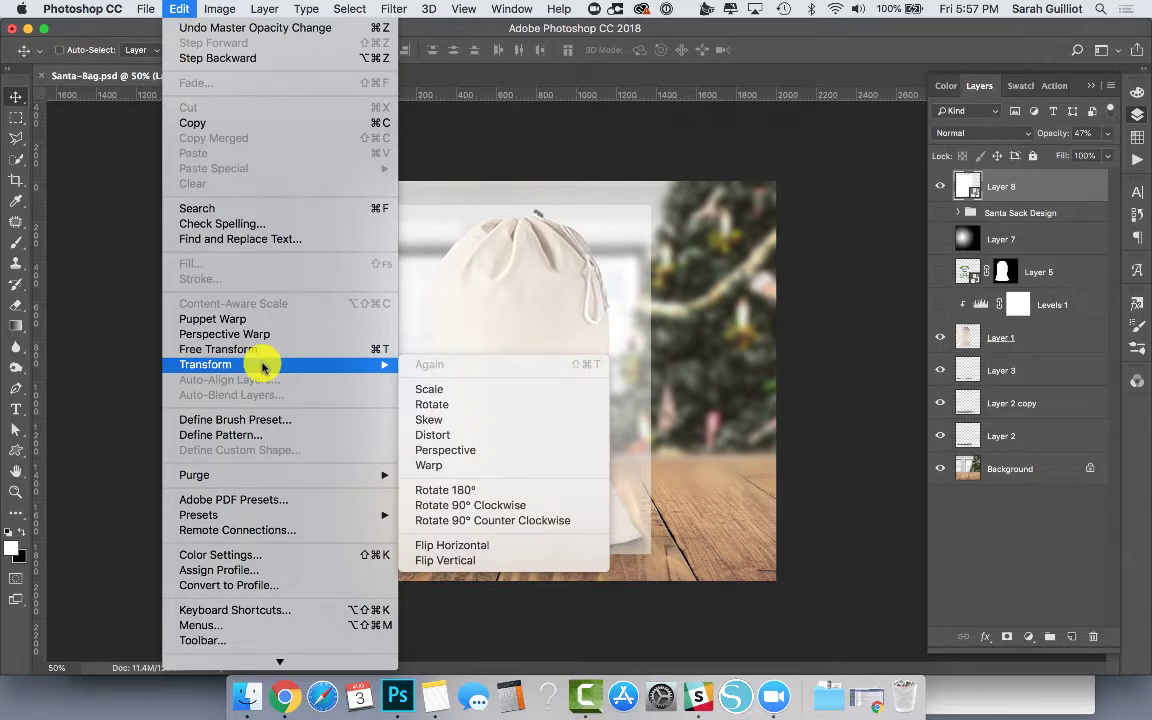
{"action": "left_click", "coordinate": [473, 470]}
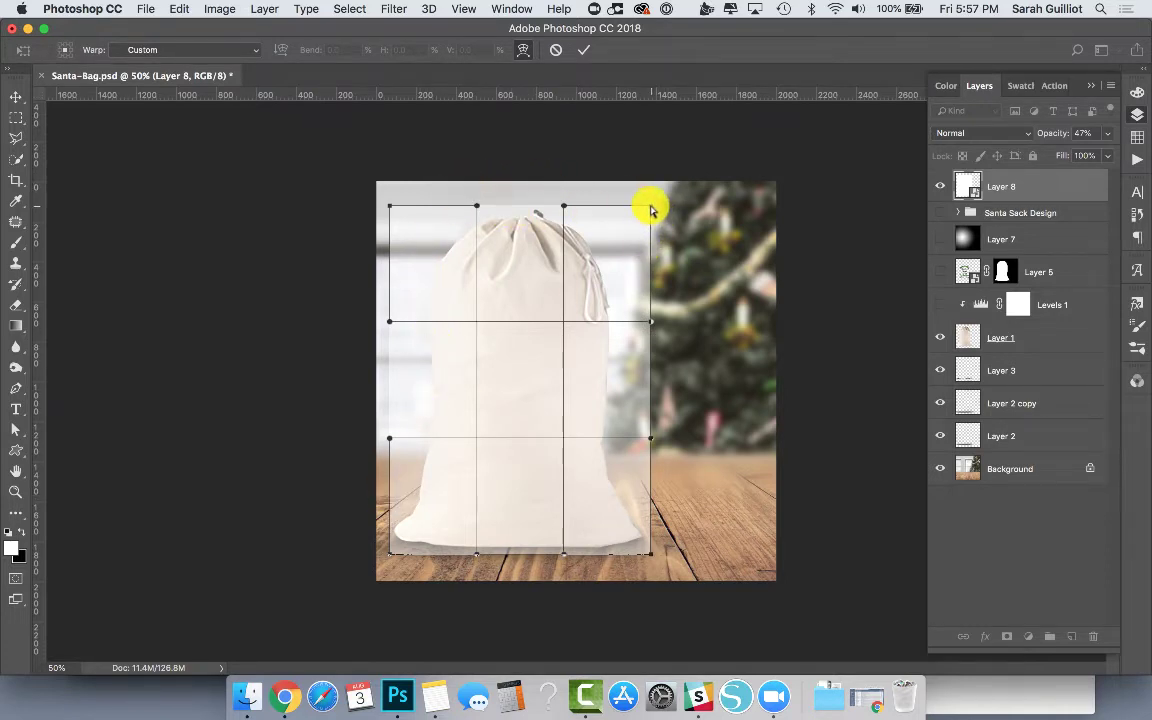
{"action": "left_click_drag", "start_coordinate": [650, 209], "coordinate": [596, 229]}
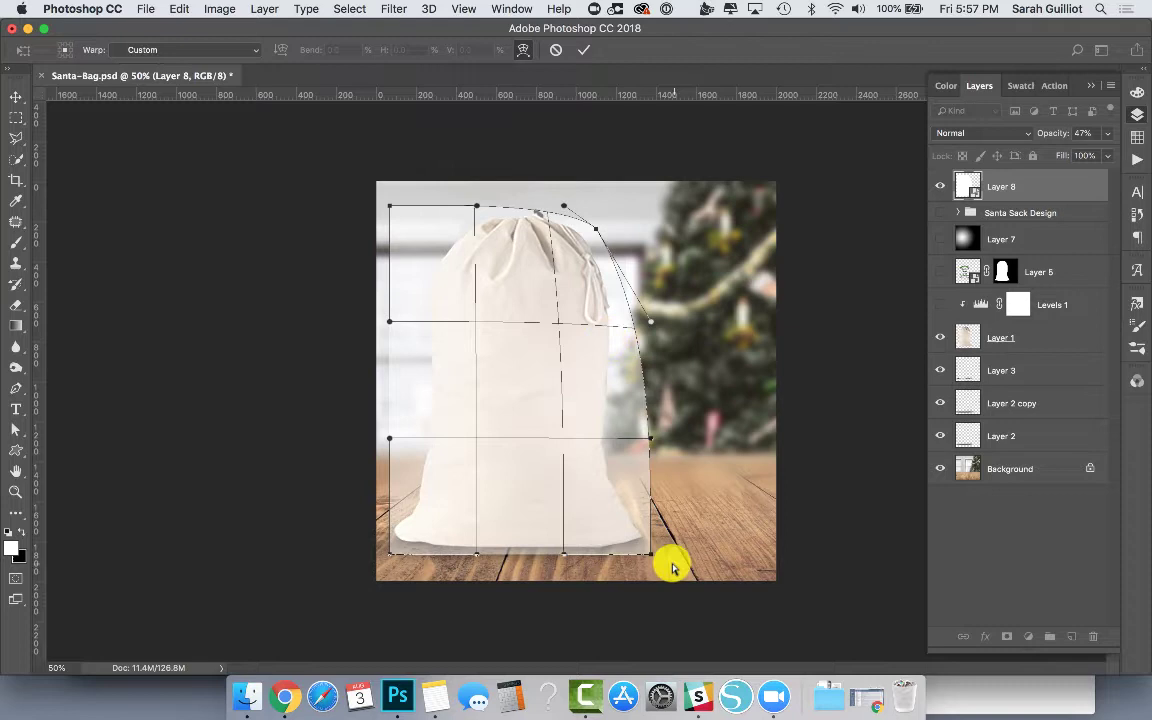
{"action": "left_click_drag", "start_coordinate": [651, 557], "coordinate": [656, 543]}
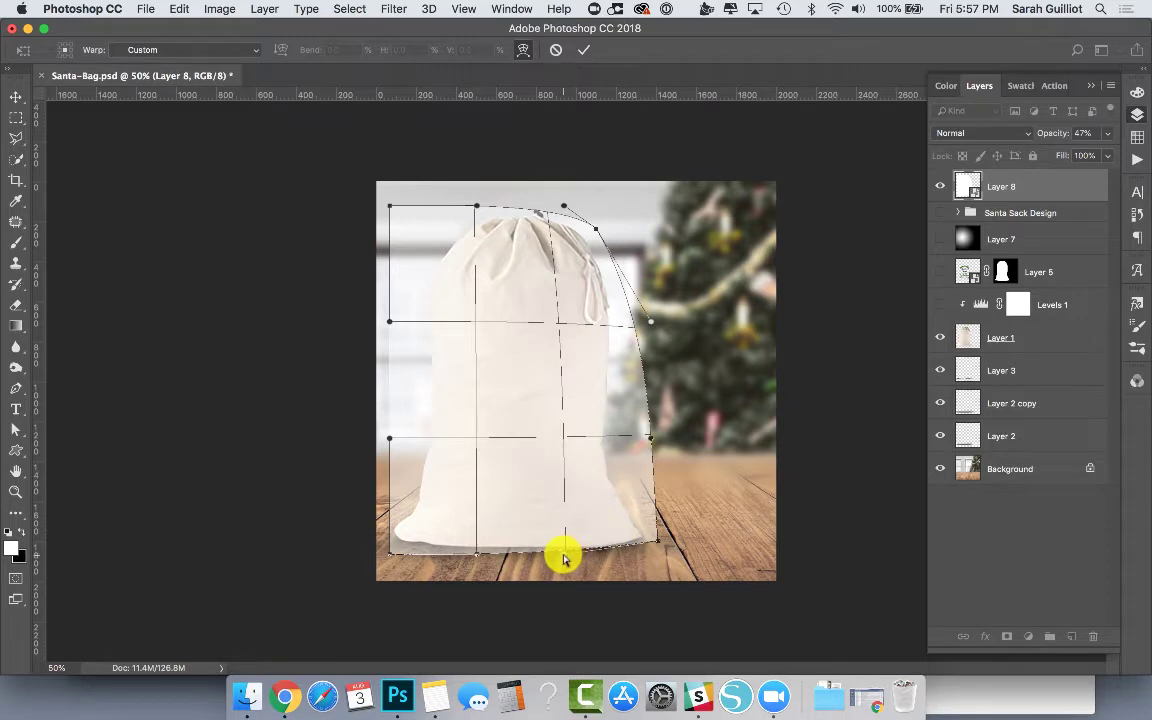
{"action": "left_click_drag", "start_coordinate": [563, 558], "coordinate": [562, 555]}
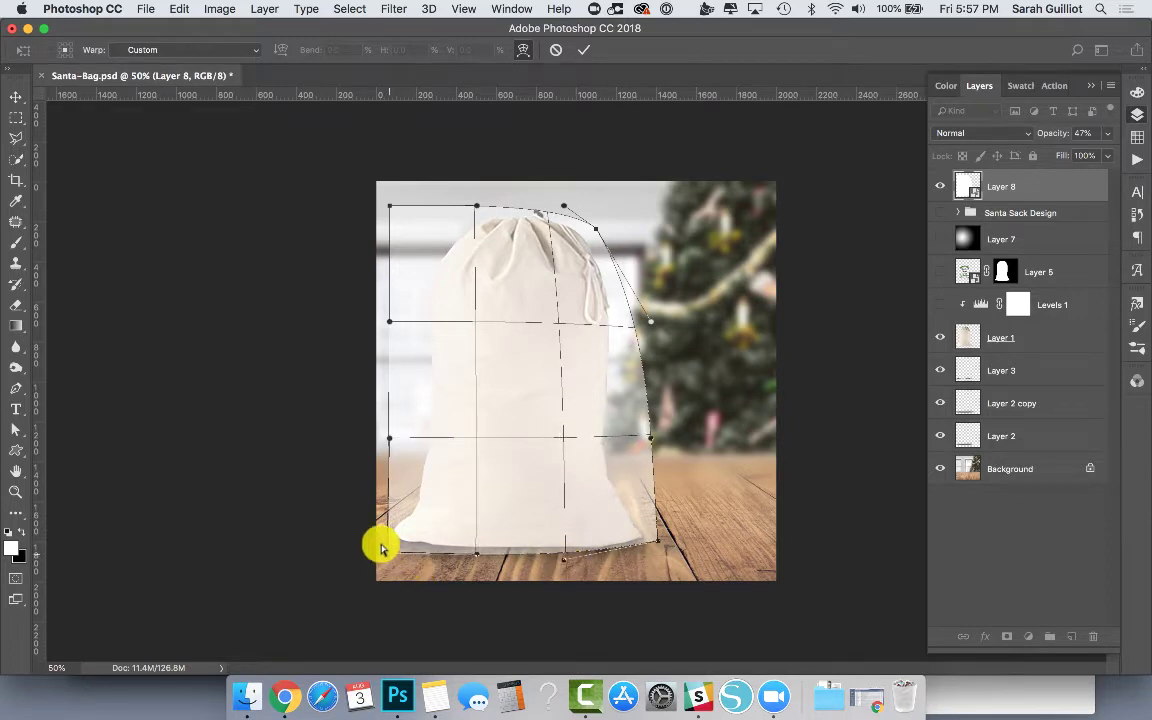
Bend the warp's bottom edge and right side inward to follow the sack's curved outline
{"action": "left_click_drag", "start_coordinate": [381, 548], "coordinate": [384, 537]}
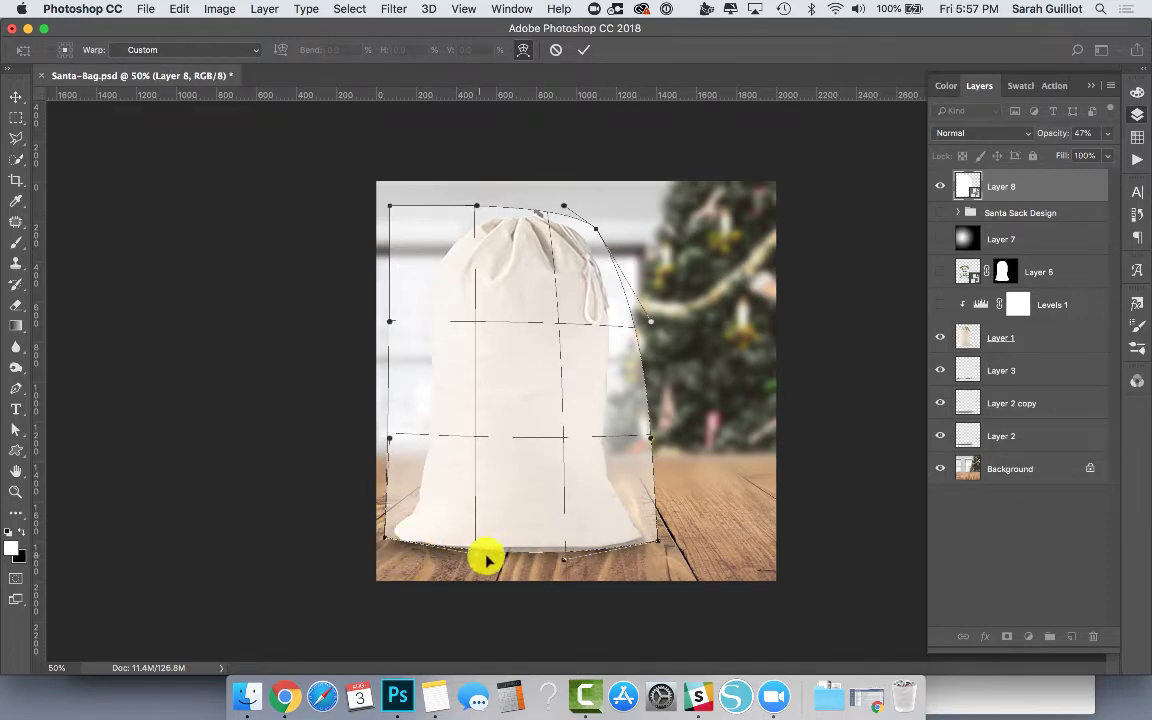
{"action": "left_click_drag", "start_coordinate": [478, 560], "coordinate": [485, 567]}
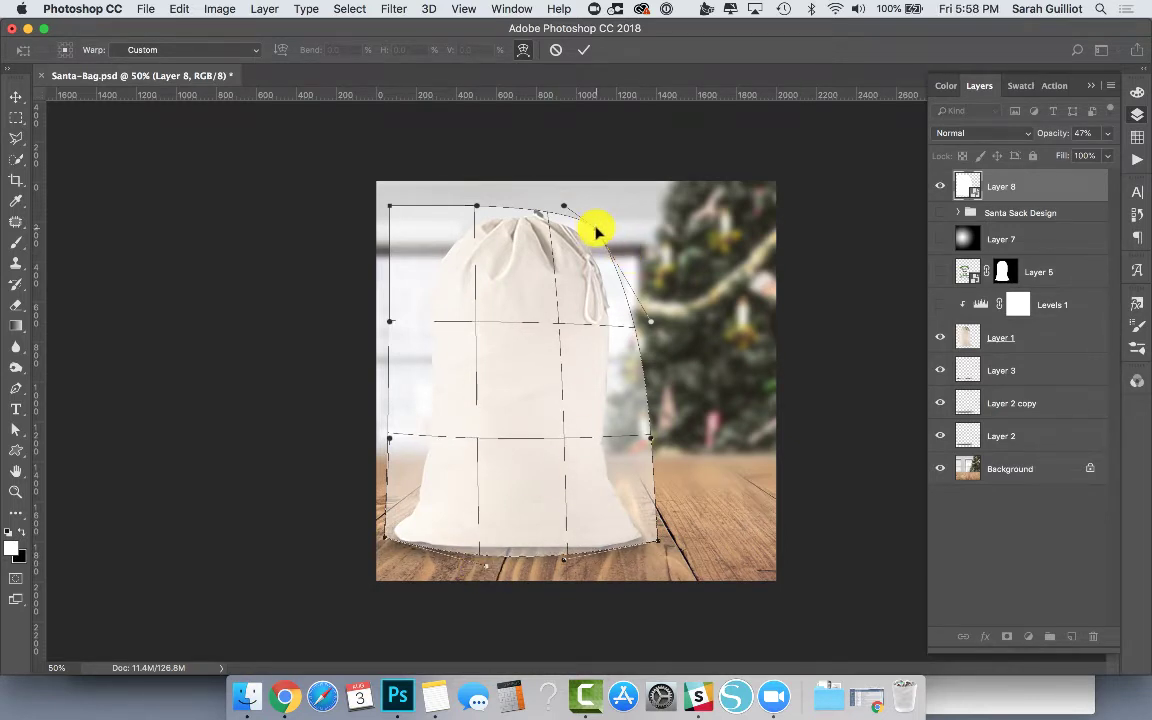
{"action": "left_click_drag", "start_coordinate": [596, 232], "coordinate": [591, 236]}
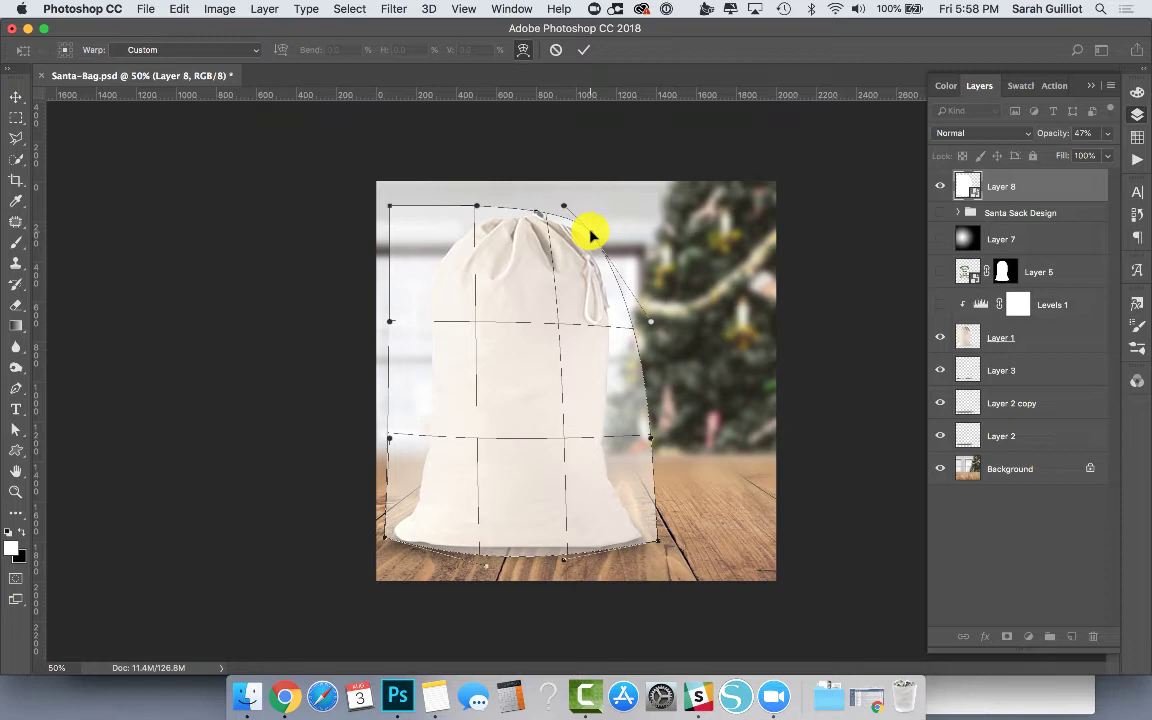
{"action": "left_click_drag", "start_coordinate": [650, 440], "coordinate": [558, 452]}
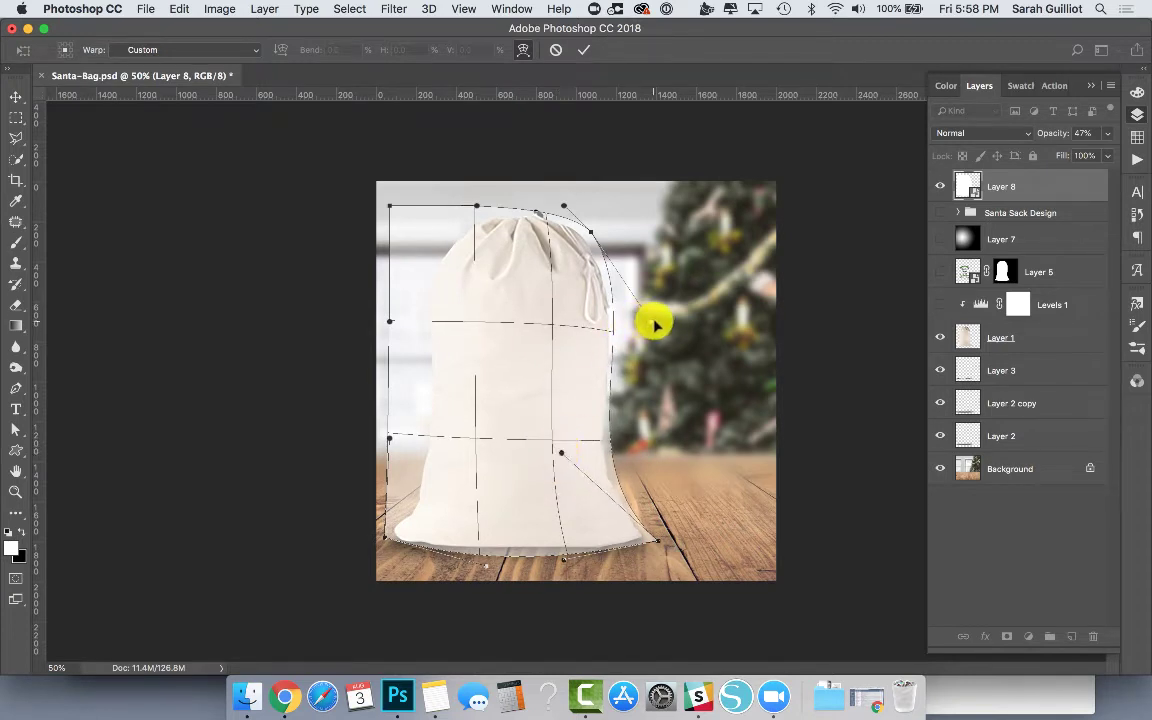
{"action": "left_click_drag", "start_coordinate": [592, 238], "coordinate": [595, 243]}
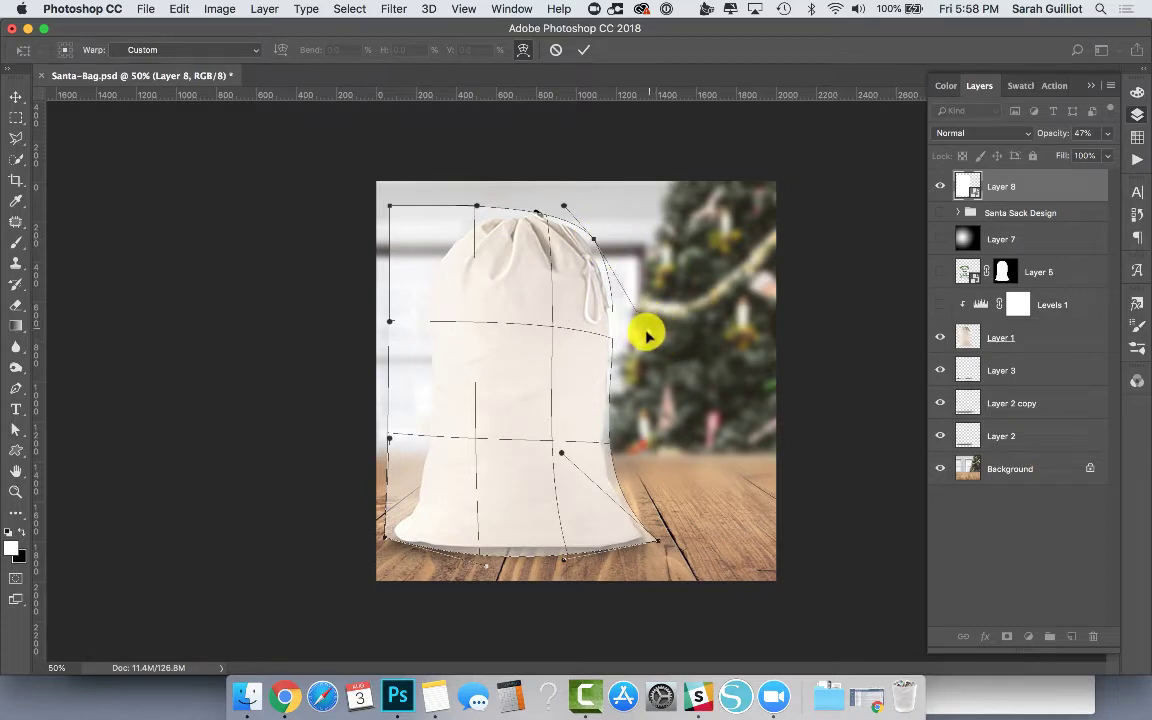
{"action": "left_click_drag", "start_coordinate": [650, 345], "coordinate": [652, 338]}
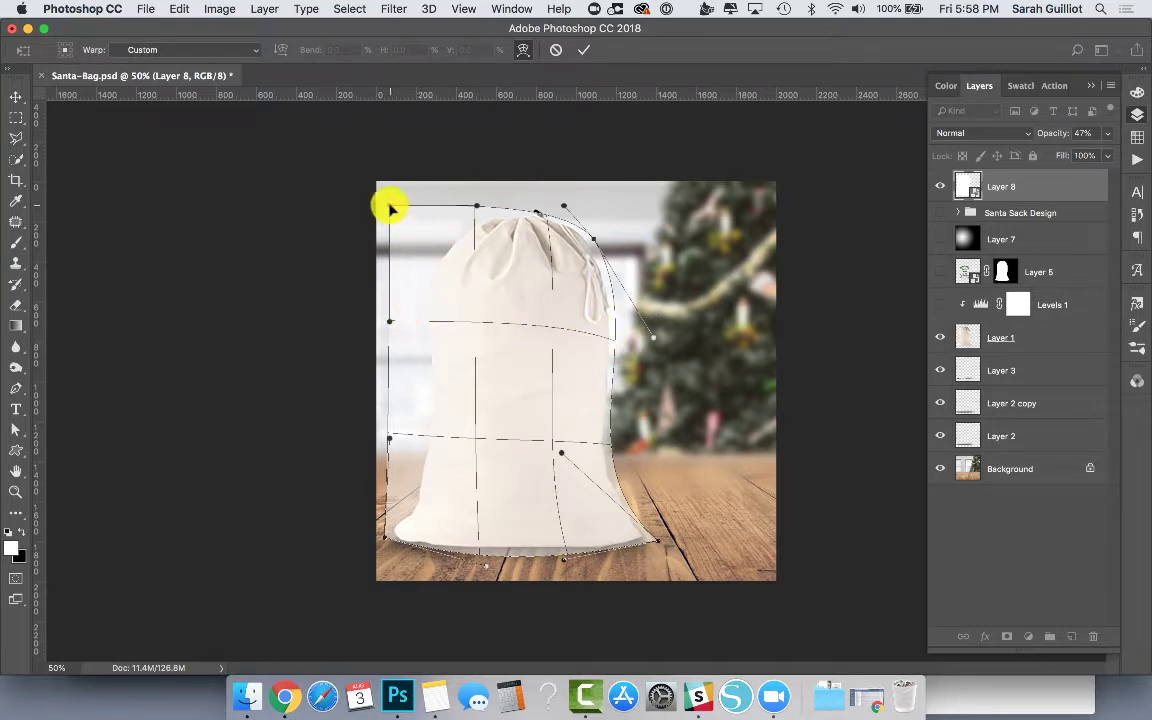
Fit the warp's left corners and left edge to the sack's outline, then commit the warp
{"action": "left_click_drag", "start_coordinate": [390, 207], "coordinate": [441, 245]}
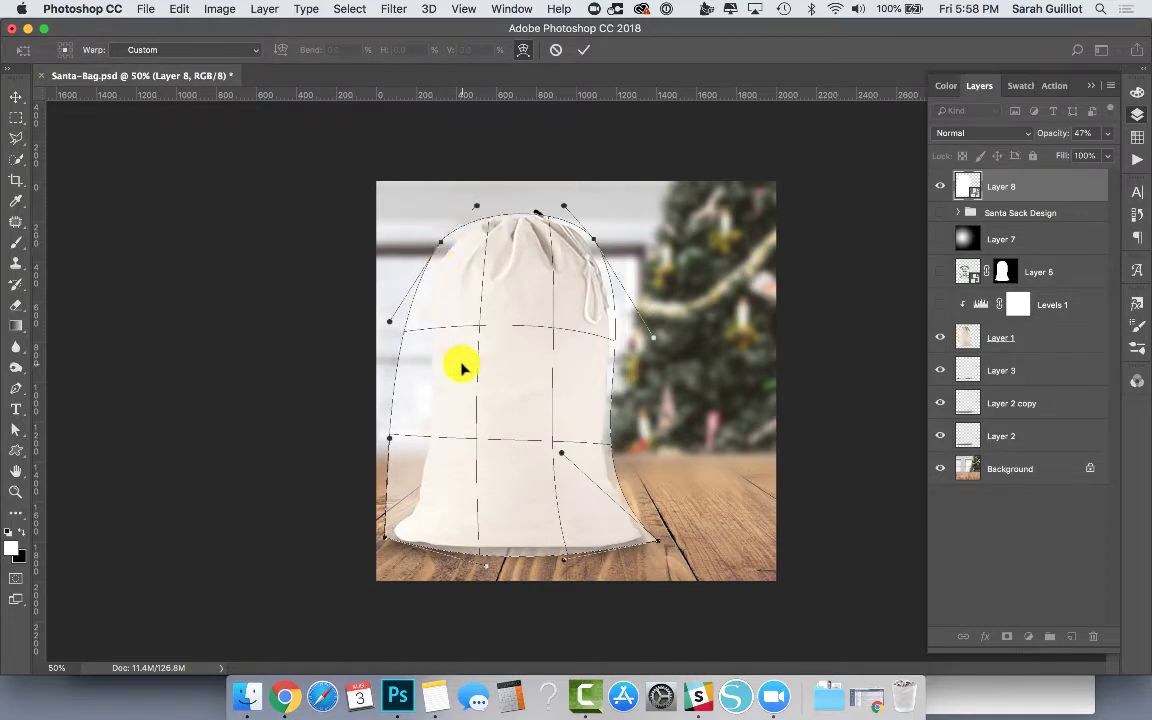
{"action": "left_click_drag", "start_coordinate": [392, 438], "coordinate": [452, 458]}
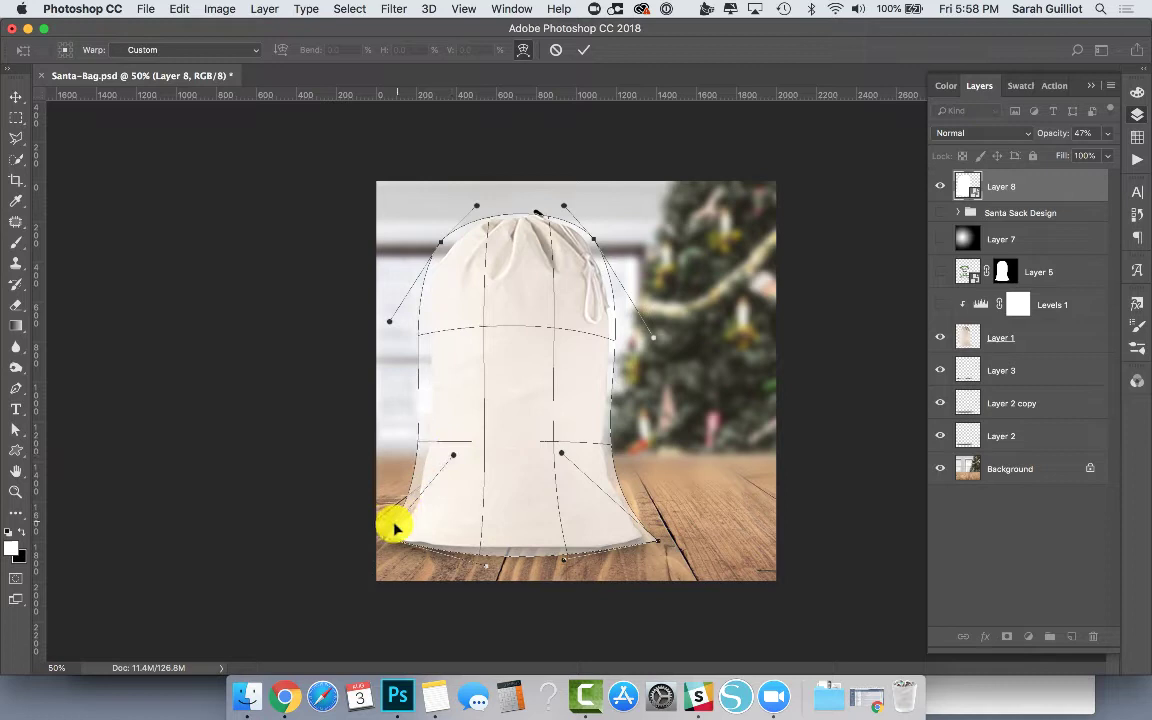
{"action": "left_click_drag", "start_coordinate": [386, 538], "coordinate": [384, 538]}
{"action": "left_click_drag", "start_coordinate": [394, 326], "coordinate": [397, 330]}
{"action": "left_click_drag", "start_coordinate": [441, 245], "coordinate": [442, 249]}
{"action": "left_click_drag", "start_coordinate": [396, 325], "coordinate": [398, 319]}
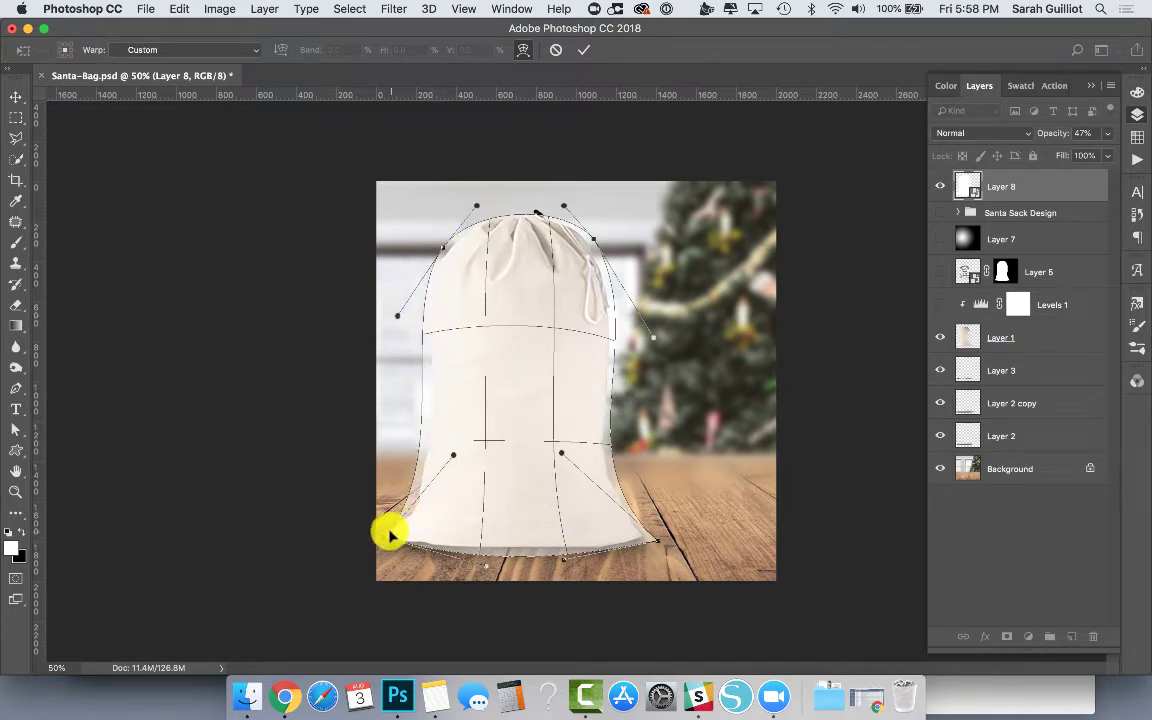
{"action": "left_click_drag", "start_coordinate": [453, 458], "coordinate": [448, 461]}
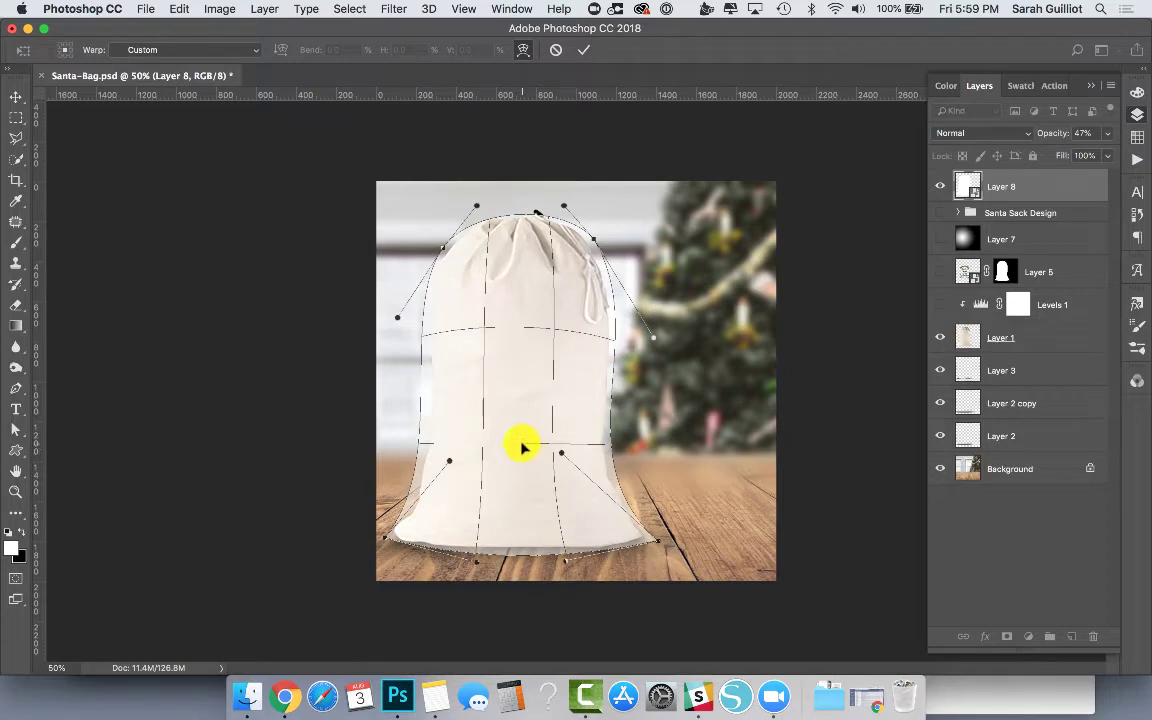
{"action": "left_click_drag", "start_coordinate": [523, 448], "coordinate": [524, 452]}
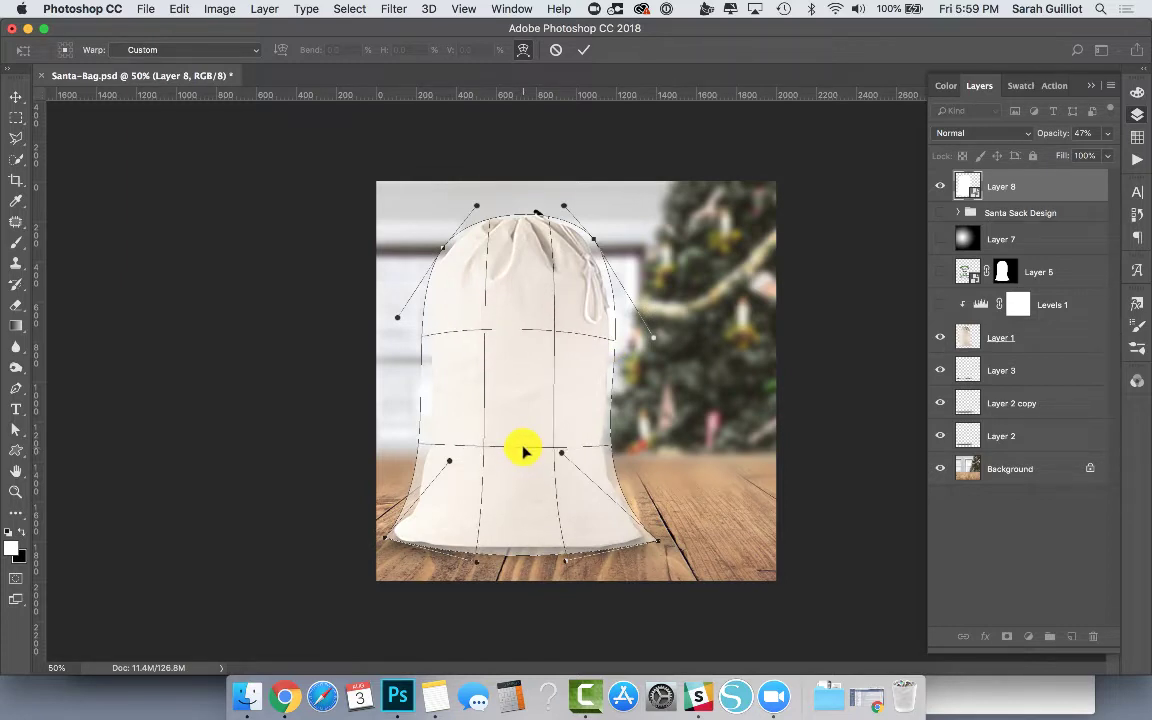
{"action": "key", "text": "Return"}
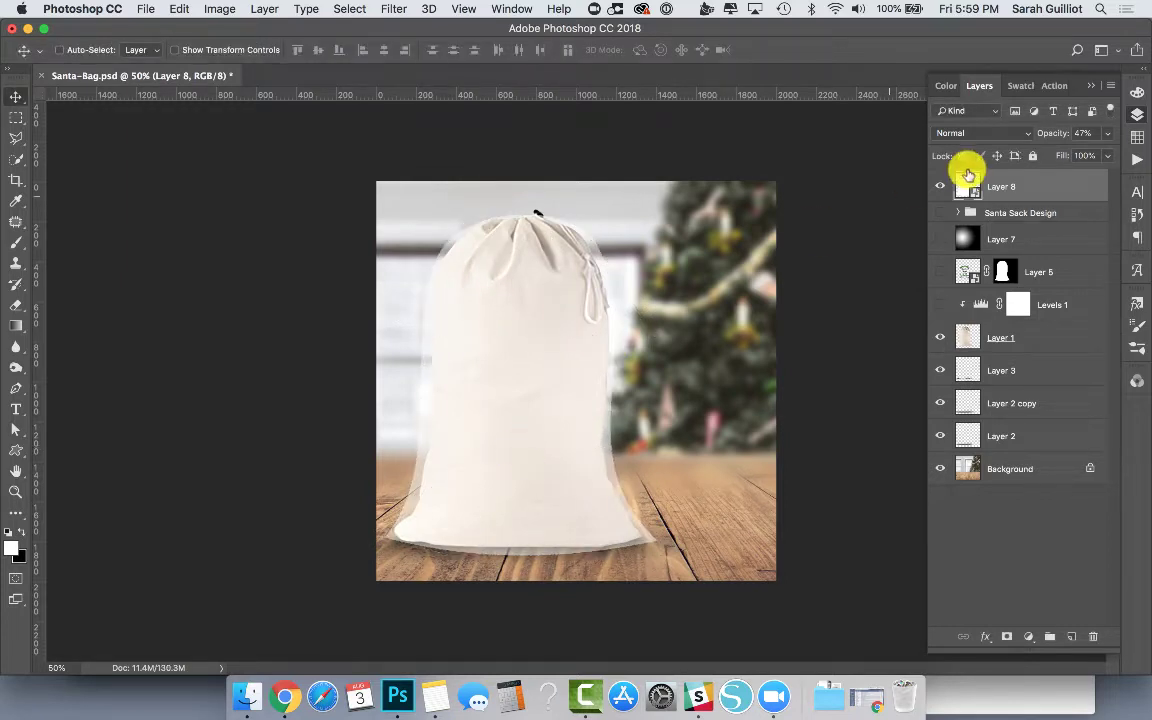
Set Layer 8 to 100% opacity, rename it 'Smart Object', and save Santa-Bag.psd
{"action": "left_click_drag", "start_coordinate": [1044, 134], "coordinate": [1145, 140]}
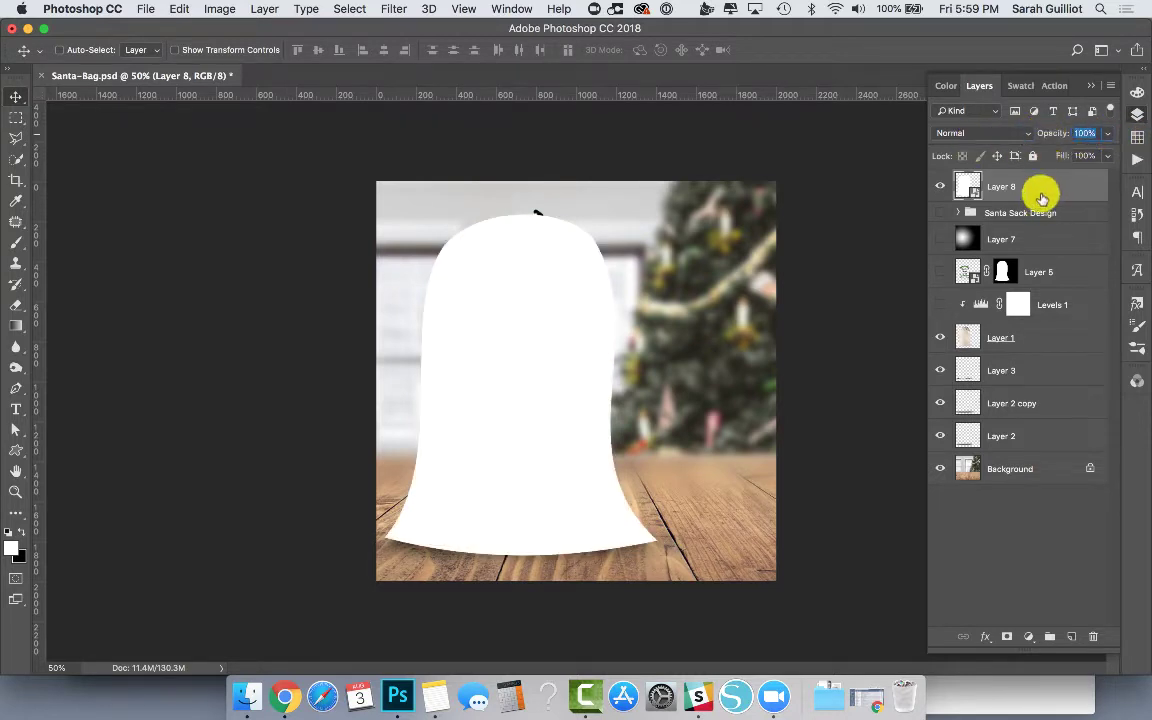
{"action": "double_click", "coordinate": [1003, 185]}
{"action": "type", "text": "Smart Obj"}
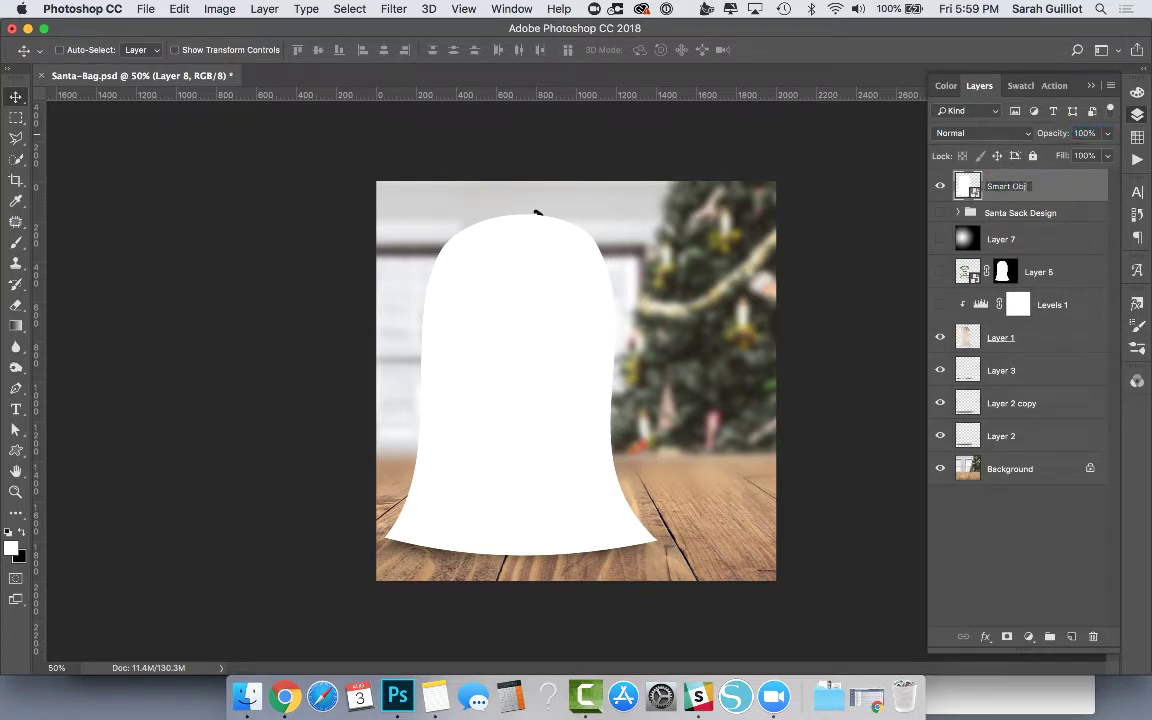
{"action": "type", "text": "ect"}
{"action": "key", "text": "Return"}
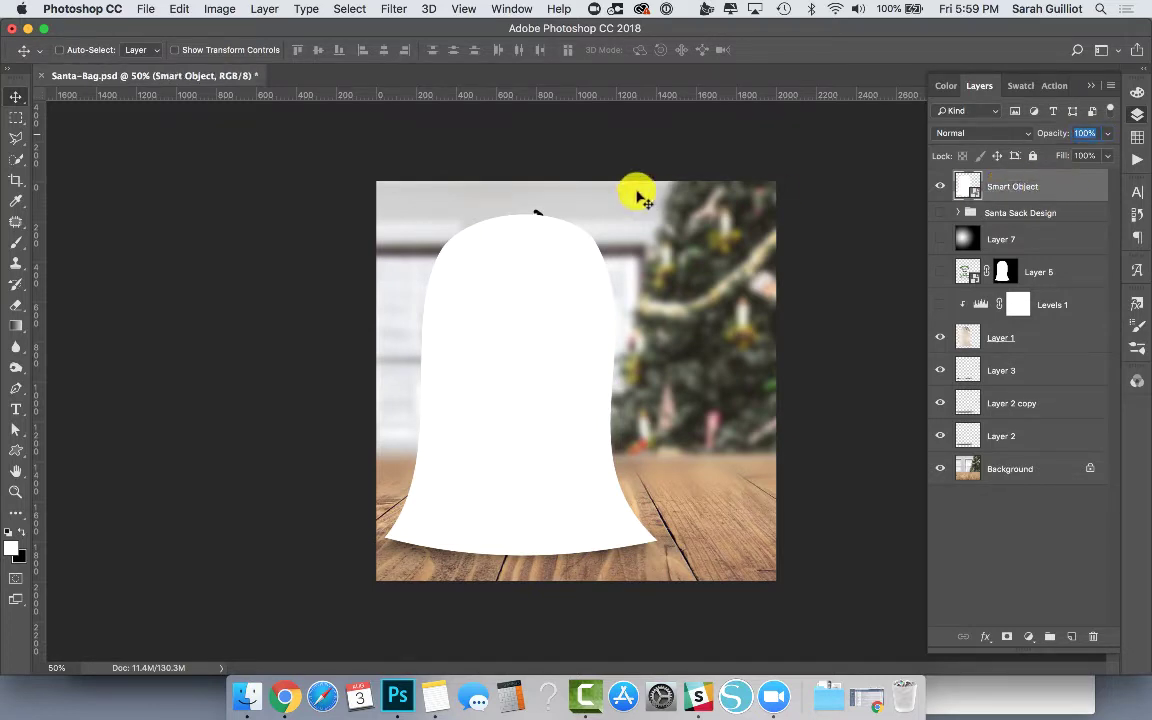
{"action": "key", "text": "super+s"}
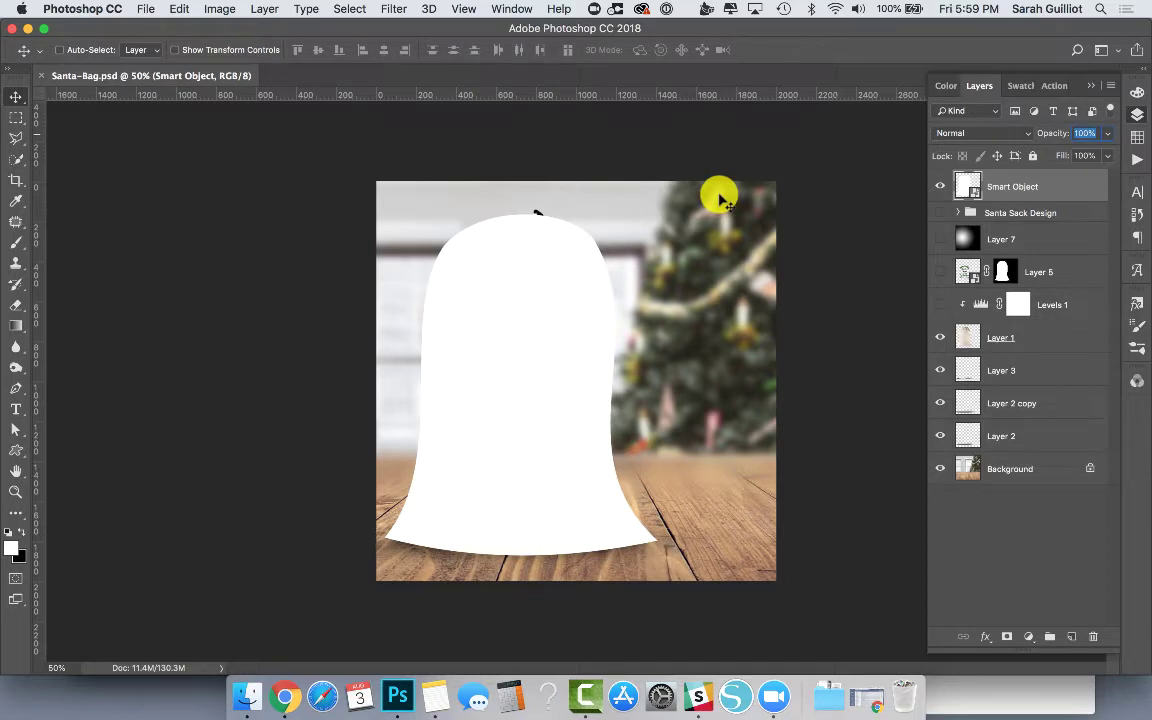
Open the smart object's contents as Layer 8.psb, then in Santa-Bag show the Santa Sack Design group and hide the Smart Object layer
{"action": "double_click", "coordinate": [975, 196]}
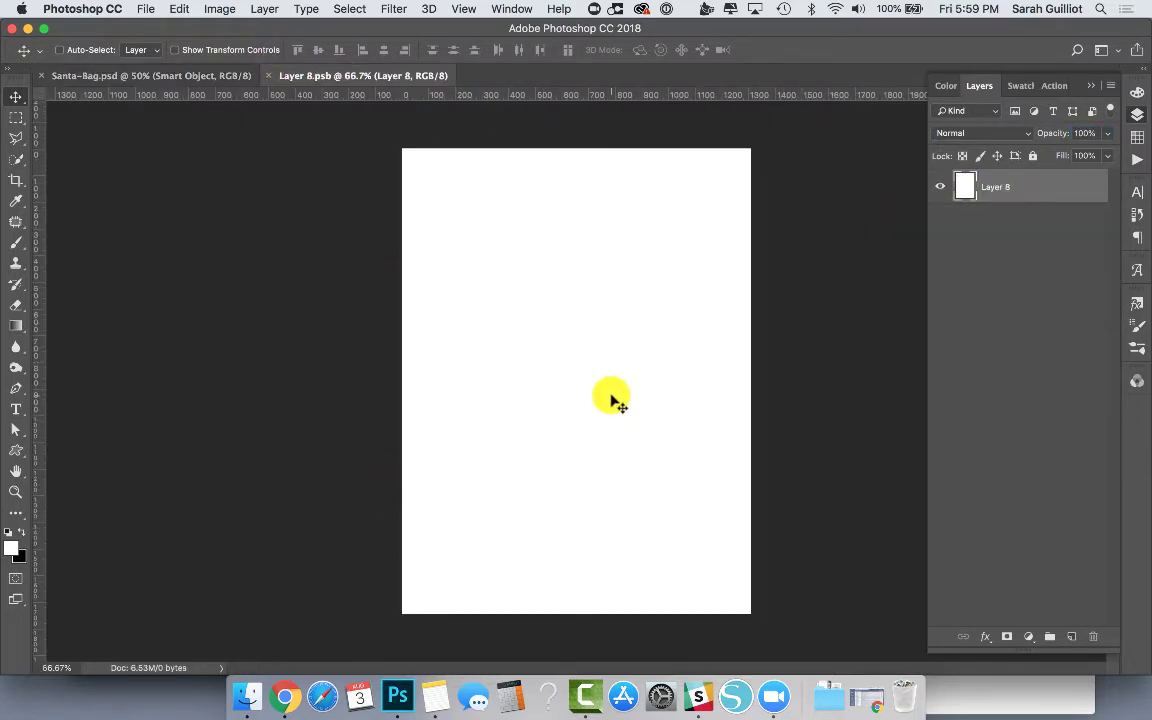
{"action": "left_click", "coordinate": [160, 75]}
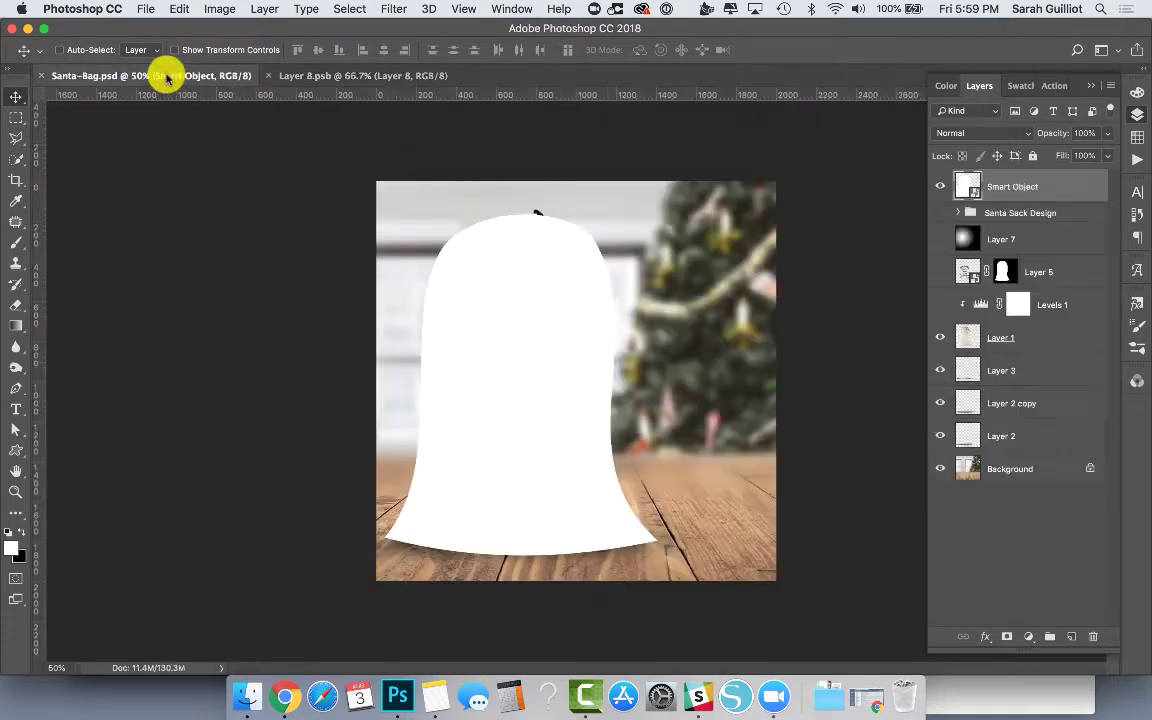
{"action": "left_click", "coordinate": [948, 213]}
{"action": "left_click", "coordinate": [942, 213]}
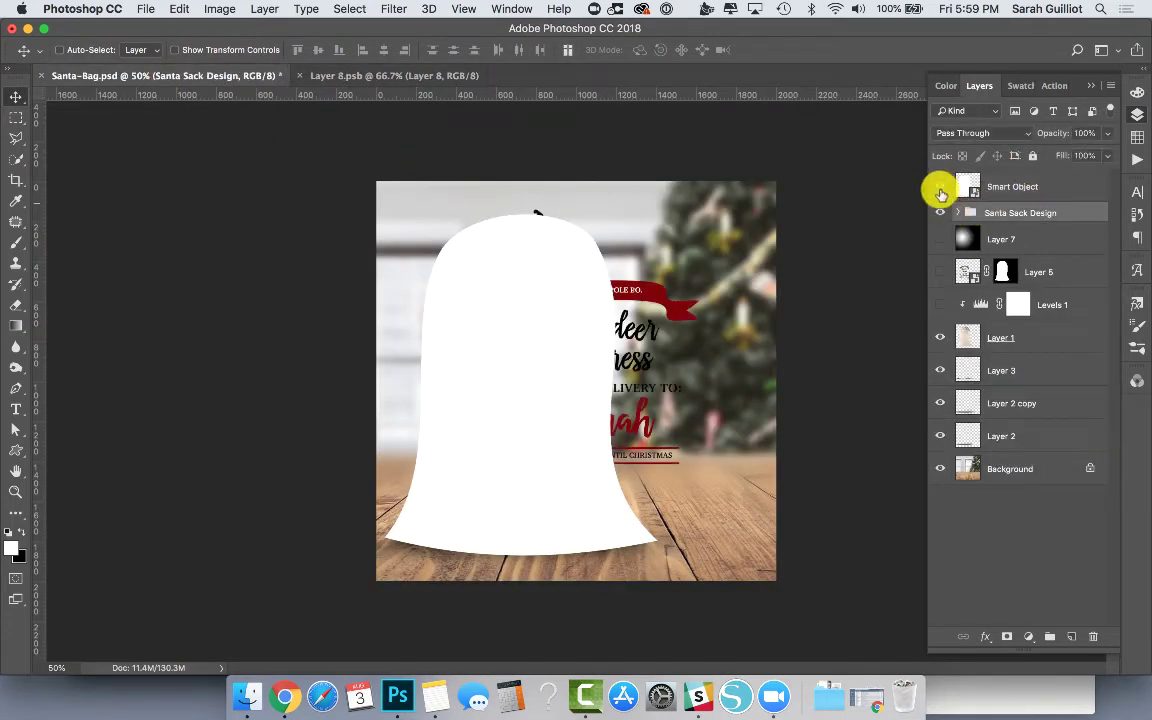
{"action": "left_click", "coordinate": [939, 187]}
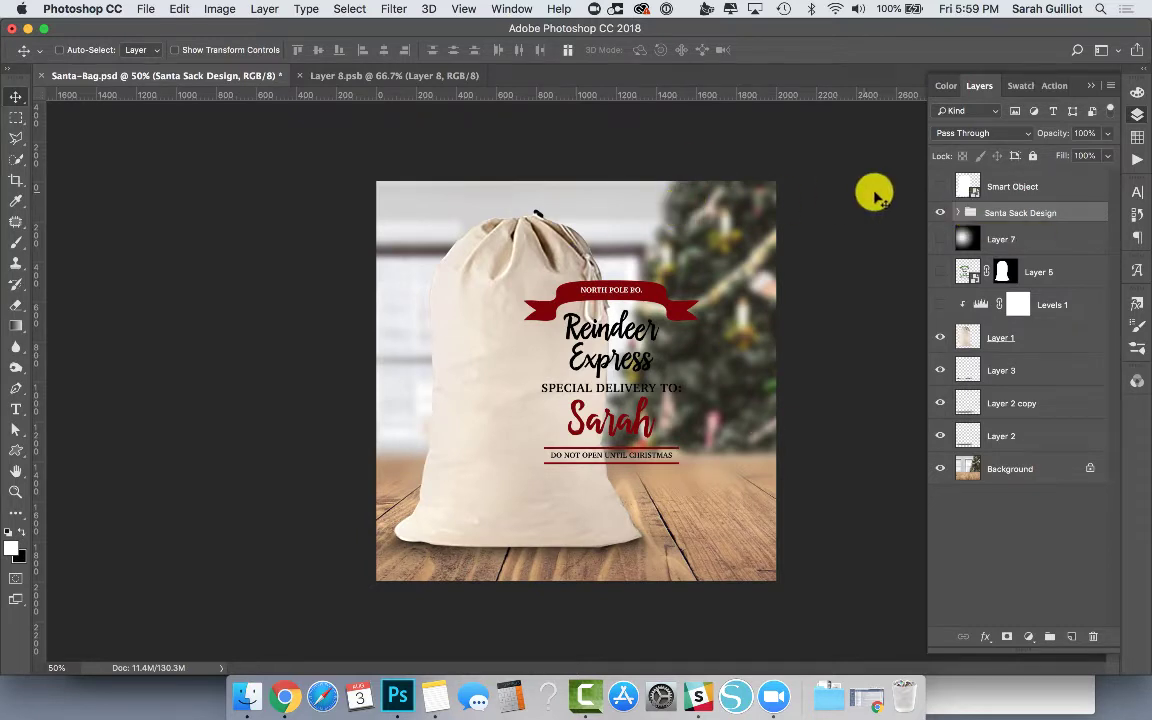
Switch between Layer 8.psb and Santa-Bag, toggling the Santa Sack Design group's visibility
{"action": "left_click", "coordinate": [400, 75]}
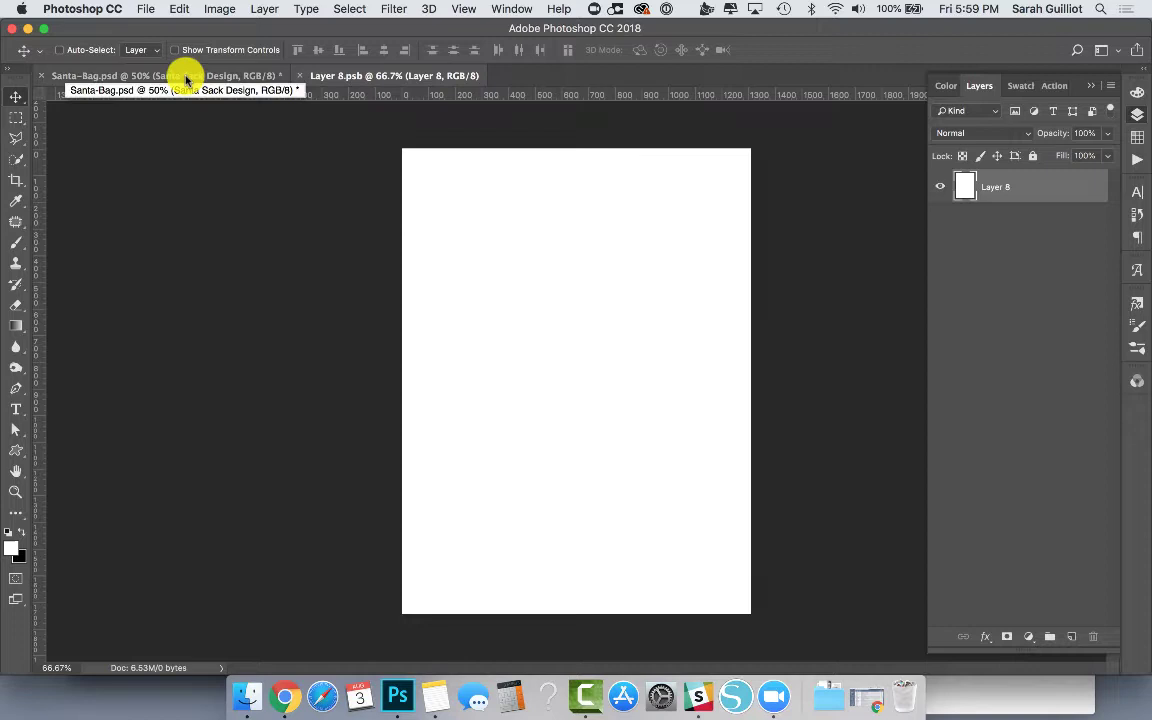
{"action": "left_click", "coordinate": [185, 77]}
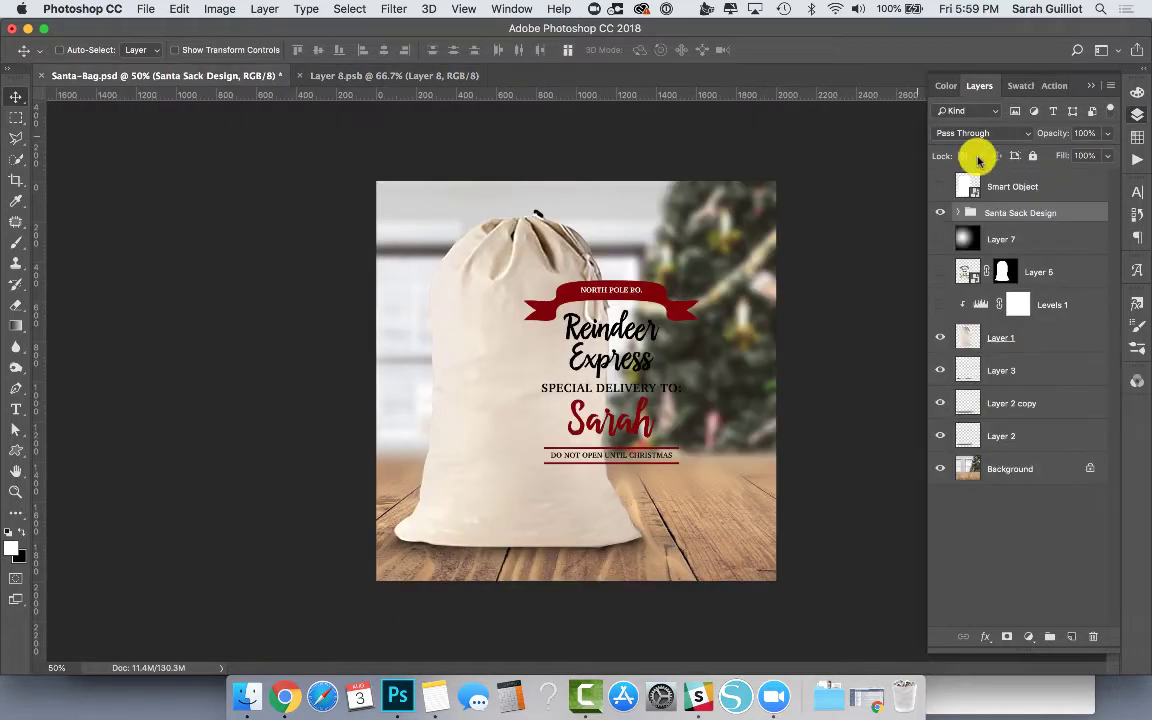
{"action": "left_click", "coordinate": [941, 213]}
{"action": "left_click", "coordinate": [941, 213]}
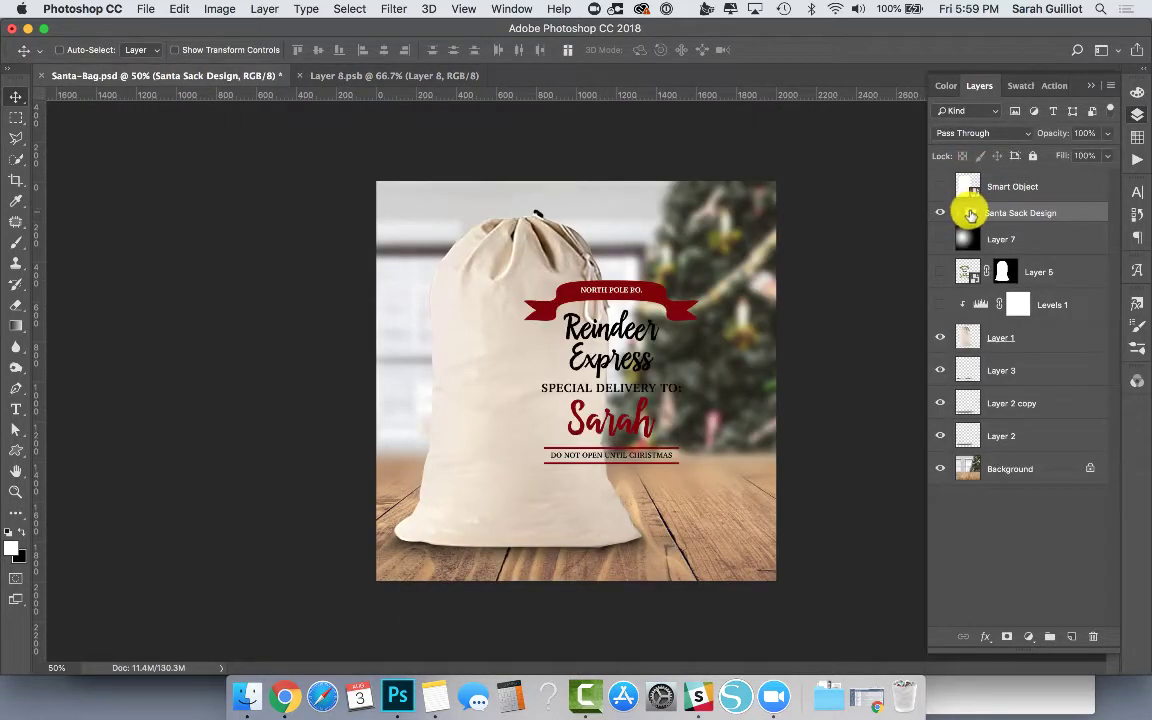
Copy the Santa Sack Design group into Layer 8.psb, enlarge and centre it on the page, and save
{"action": "left_click", "coordinate": [404, 76]}
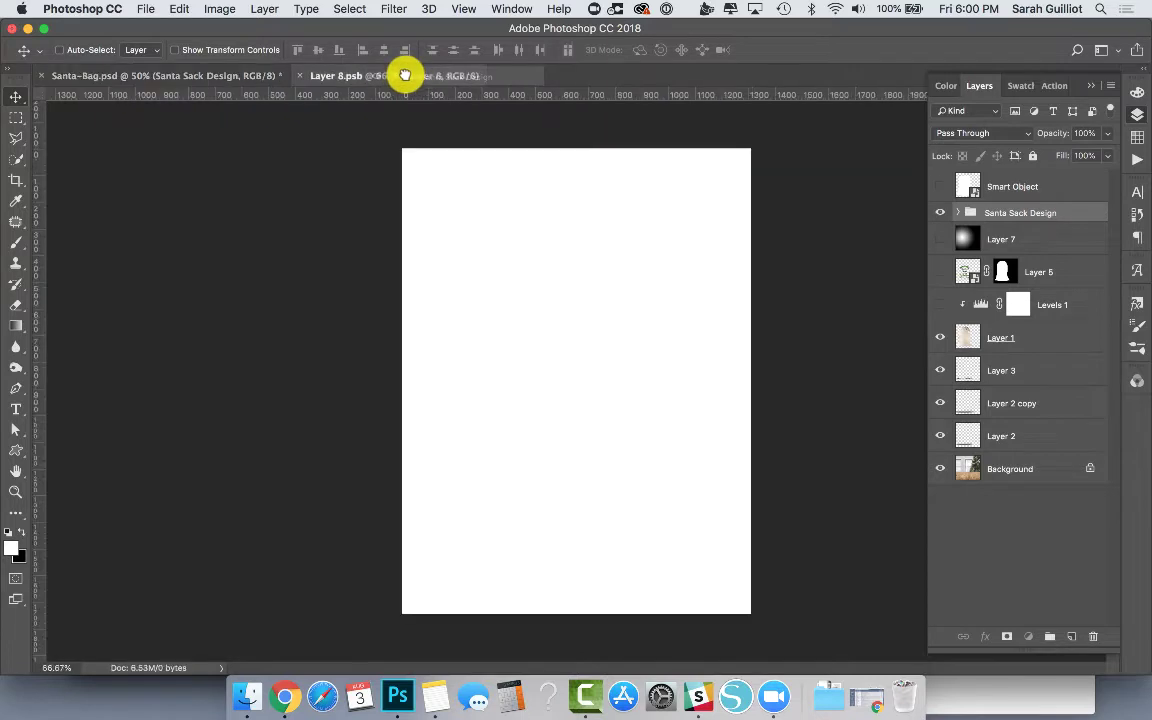
{"action": "left_click_drag", "start_coordinate": [404, 76], "coordinate": [545, 305]}
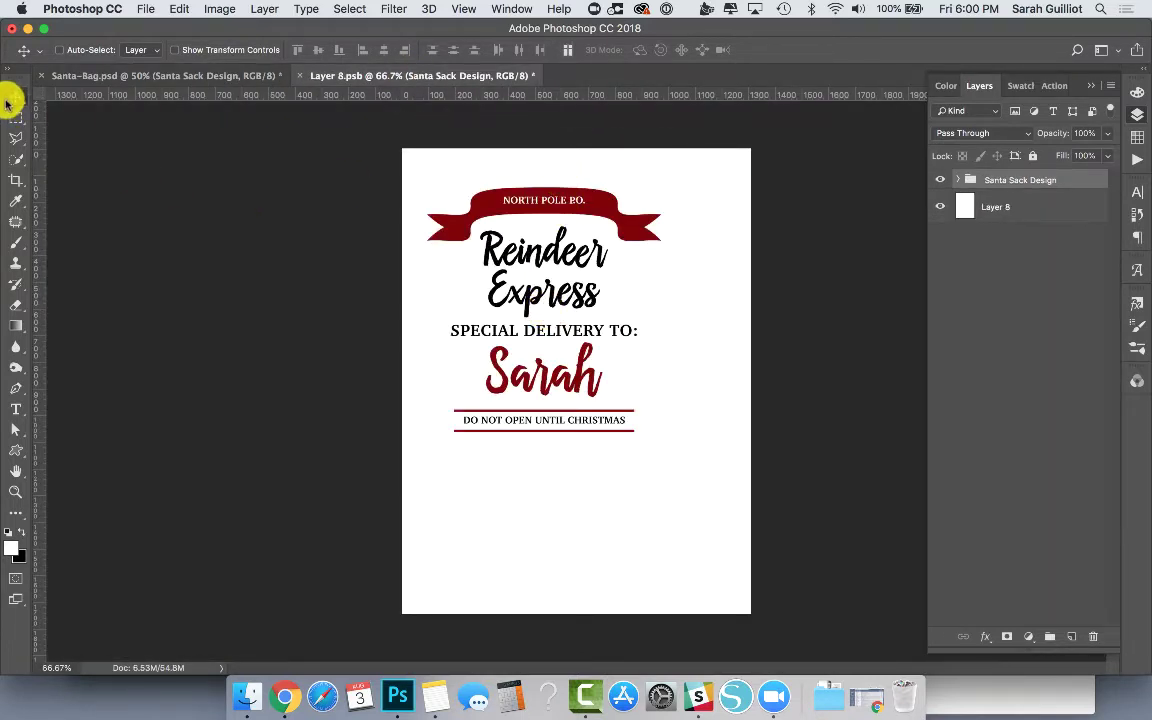
{"action": "left_click_drag", "start_coordinate": [524, 201], "coordinate": [579, 316]}
{"action": "key", "text": "super+t"}
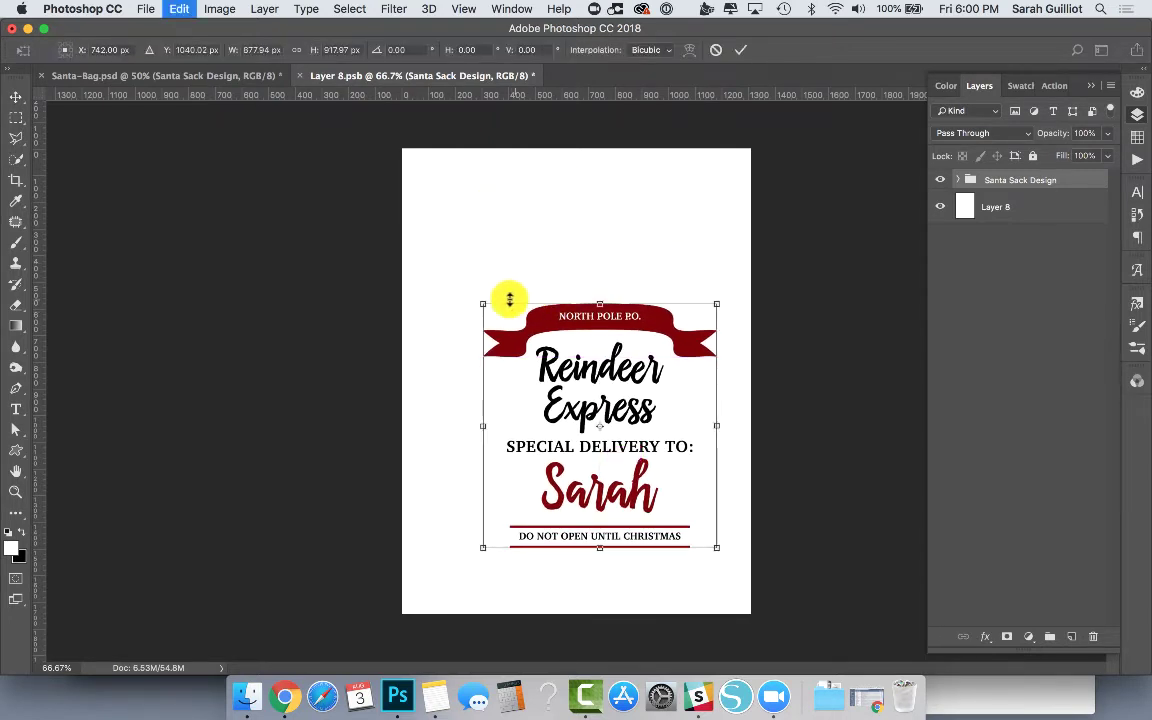
{"action": "left_click_drag", "start_coordinate": [480, 300], "coordinate": [416, 248]}
{"action": "key", "text": "Return"}
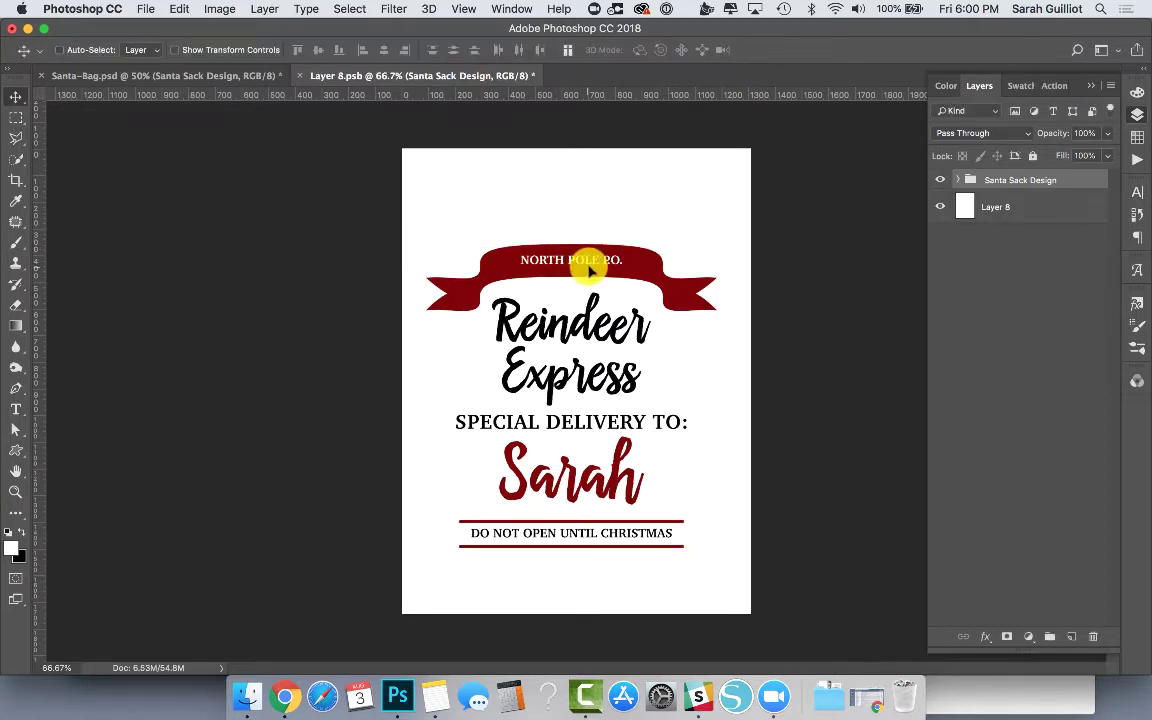
{"action": "mouse_move", "coordinate": [590, 272]}
{"action": "left_mouse_down"}
{"action": "mouse_move", "coordinate": [625, 276]}
{"action": "mouse_move", "coordinate": [595, 278]}
{"action": "left_mouse_up"}
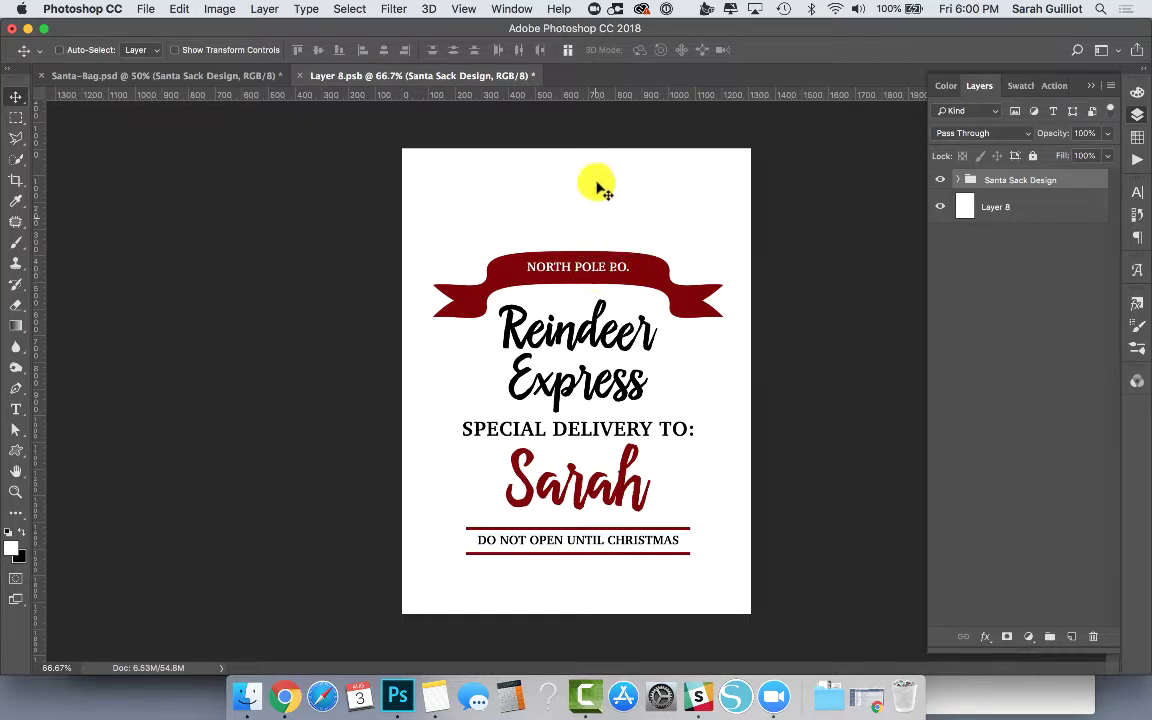
{"action": "key", "text": "ctrl+s"}
{"action": "left_click", "coordinate": [208, 76]}
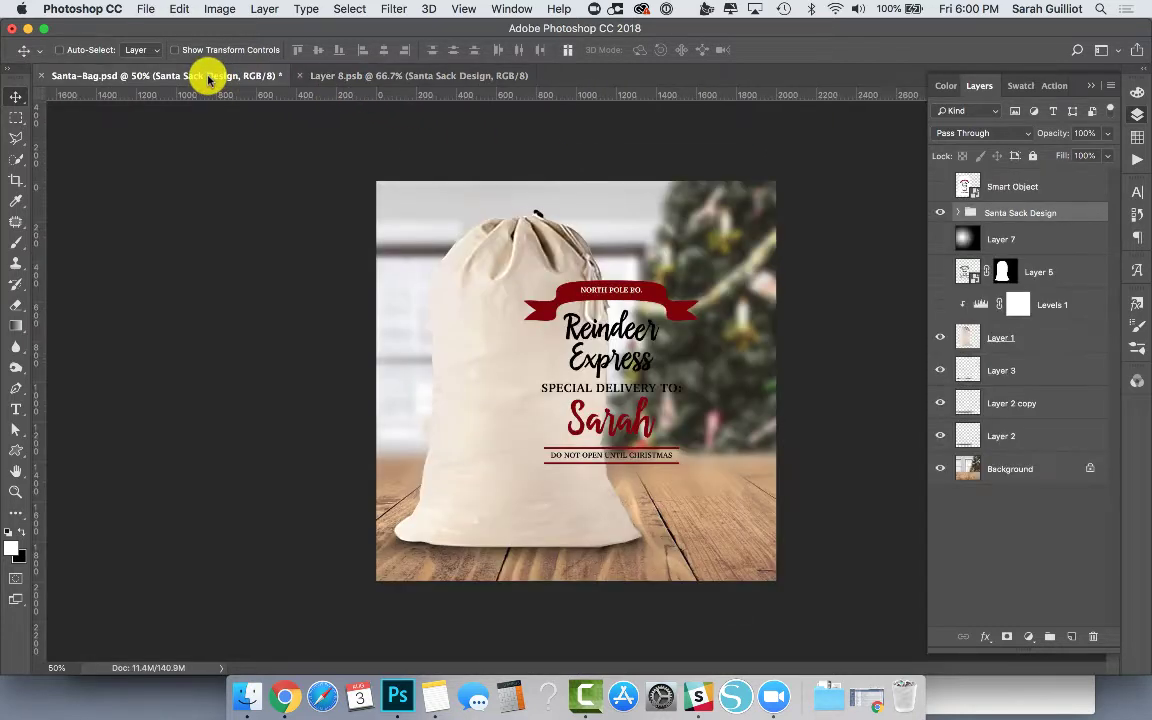
Show and compare the updated Smart Object layer, then select Layer 1 and hide the Reindeer Express design
{"action": "left_click", "coordinate": [941, 189]}
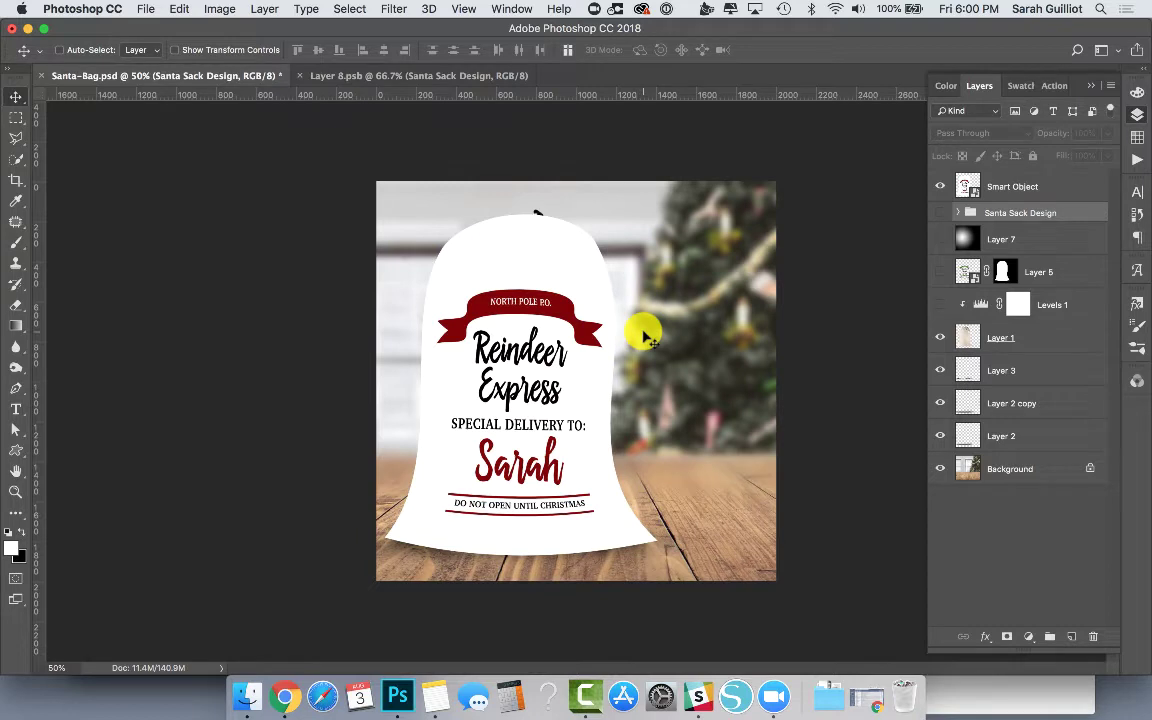
{"action": "left_click", "coordinate": [1025, 185]}
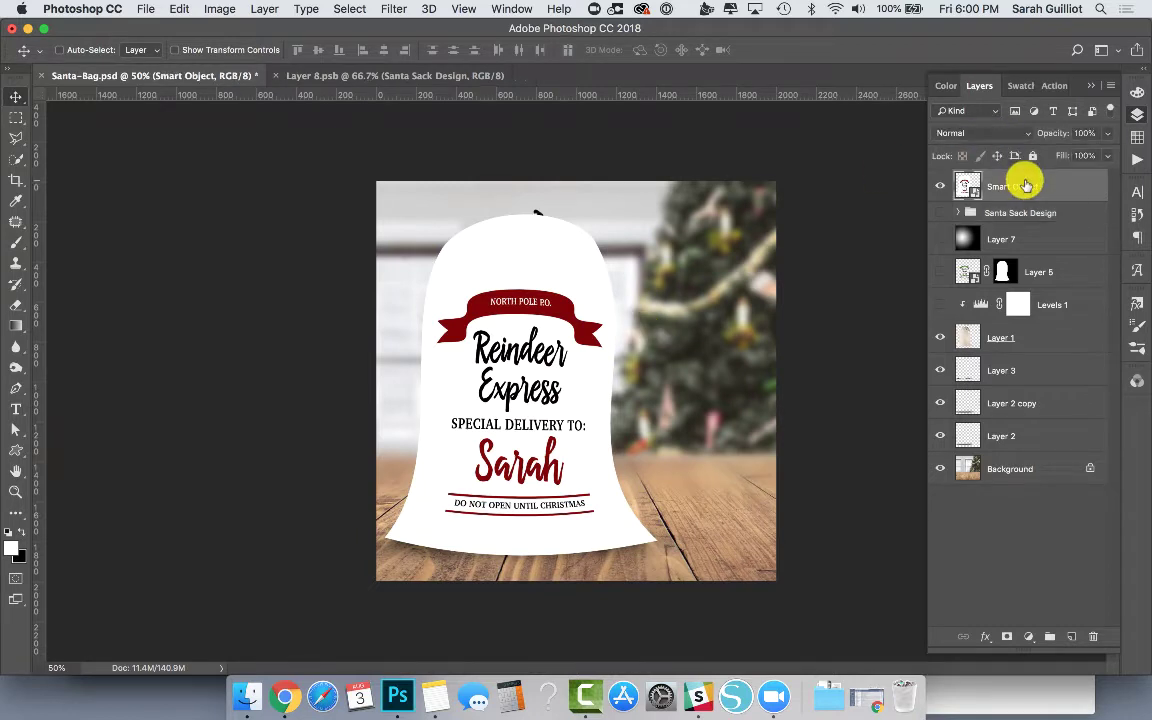
{"action": "left_click", "coordinate": [940, 186]}
{"action": "left_click", "coordinate": [940, 186]}
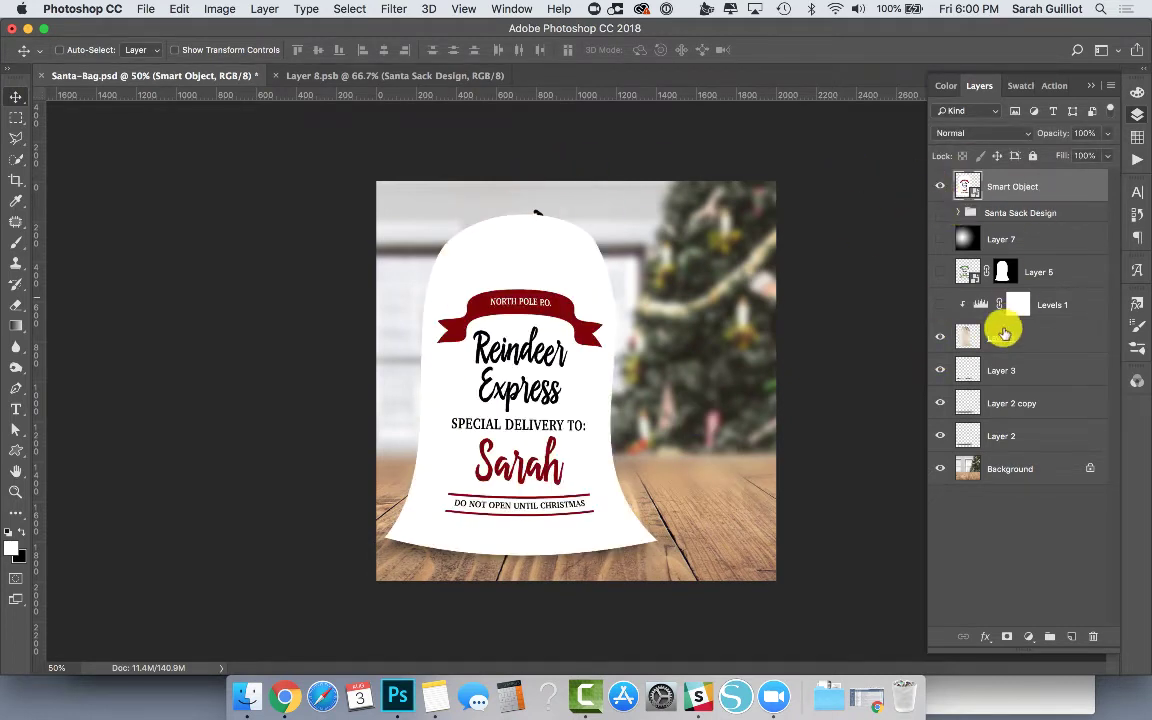
{"action": "left_click", "coordinate": [1032, 347]}
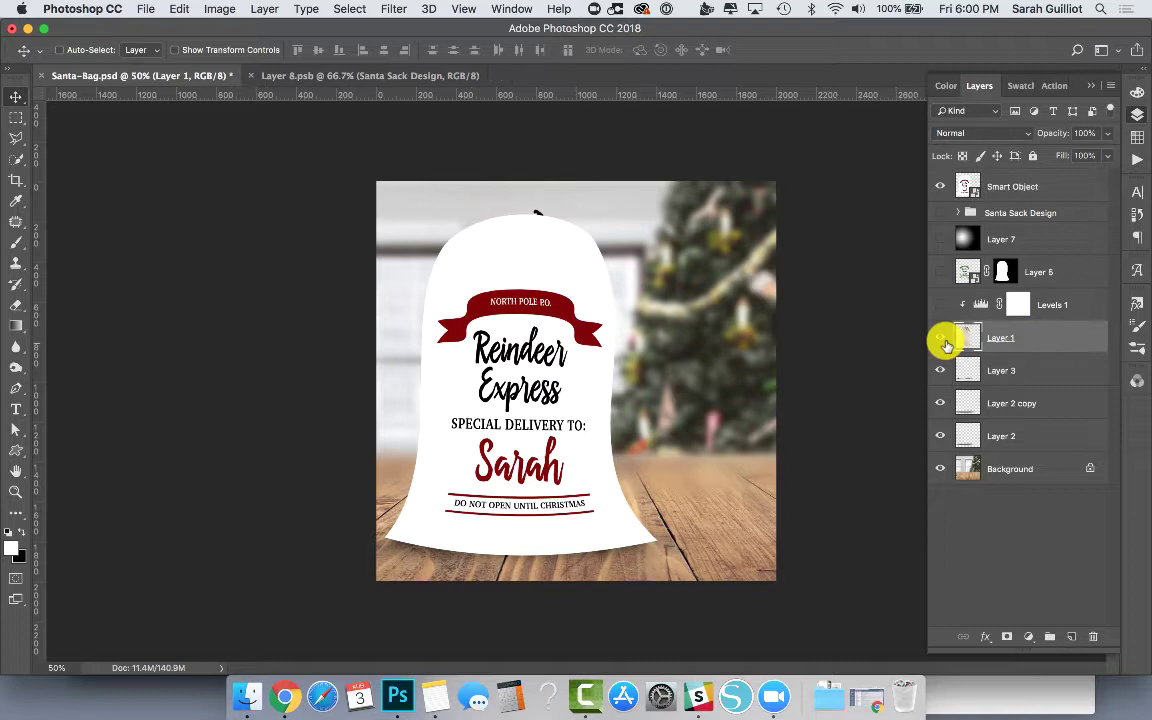
{"action": "left_click", "coordinate": [940, 186]}
Toggle Layer 1, then select the Smart Object and show the Reindeer Express design over the sack, zooming to compare outlines
{"action": "left_click", "coordinate": [940, 338]}
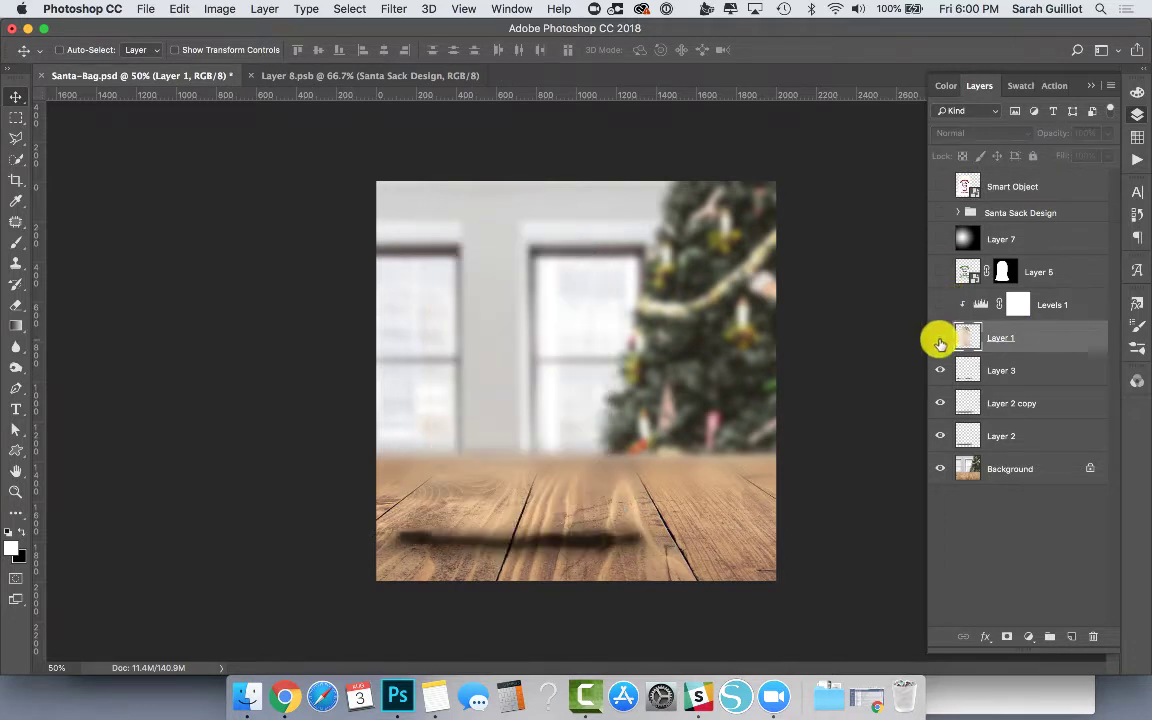
{"action": "left_click", "coordinate": [938, 337]}
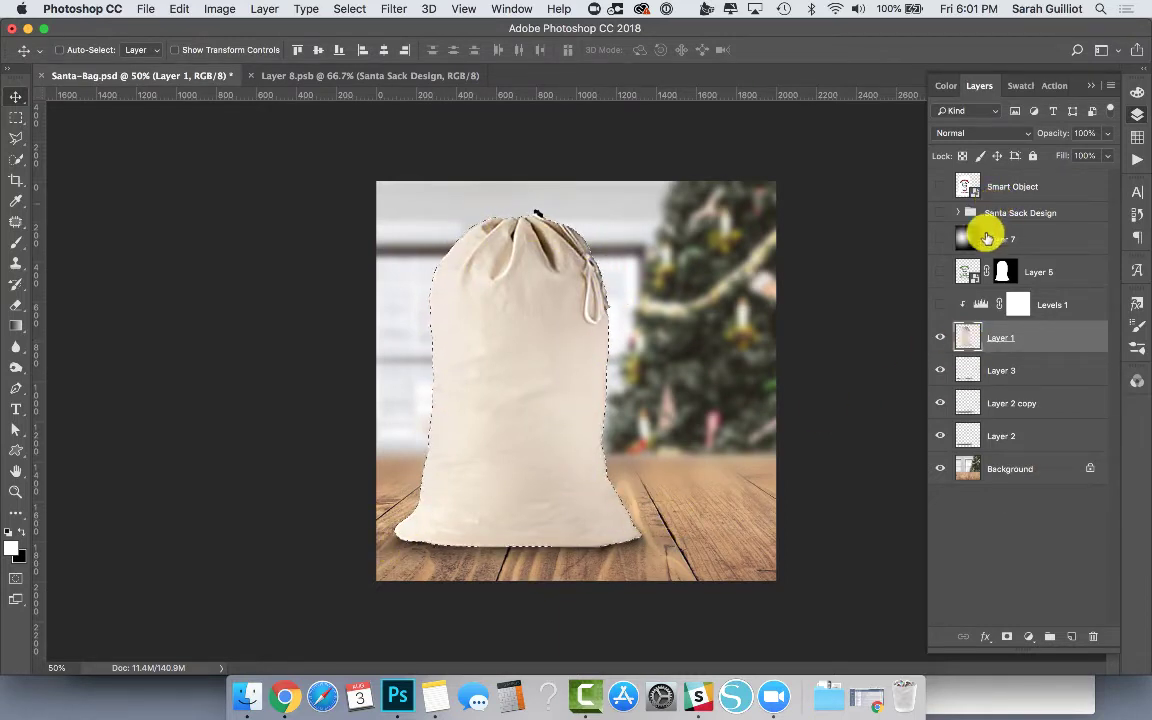
{"action": "left_click", "coordinate": [996, 186]}
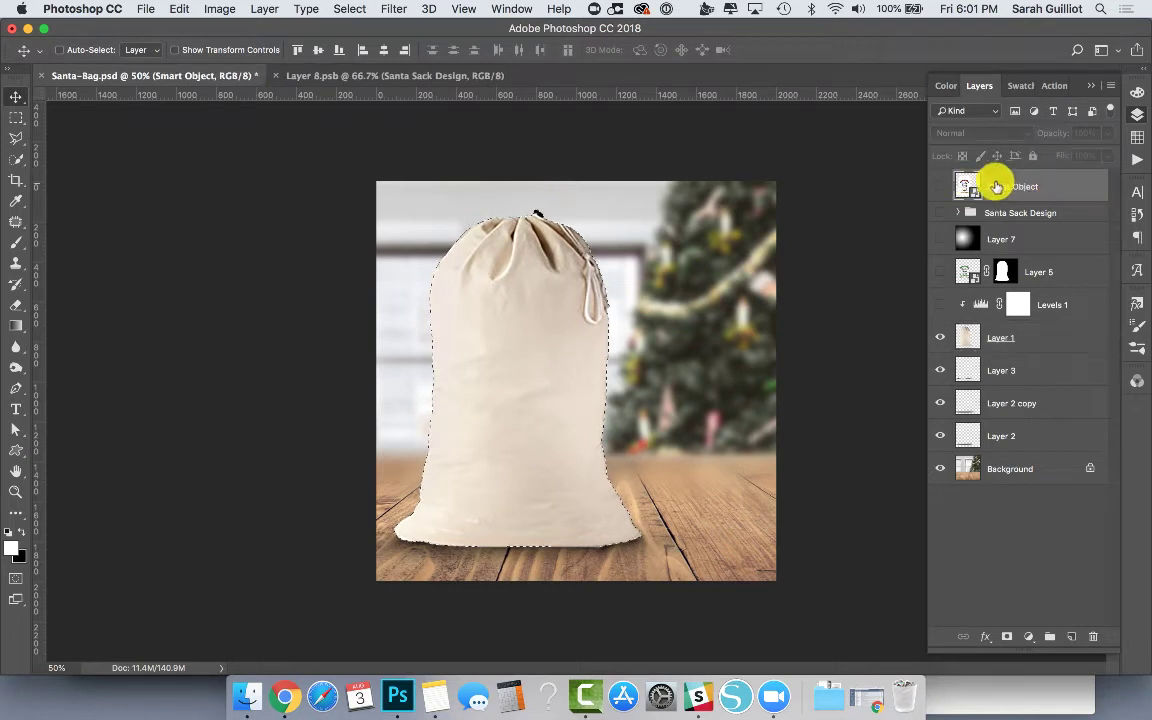
{"action": "left_click", "coordinate": [940, 187]}
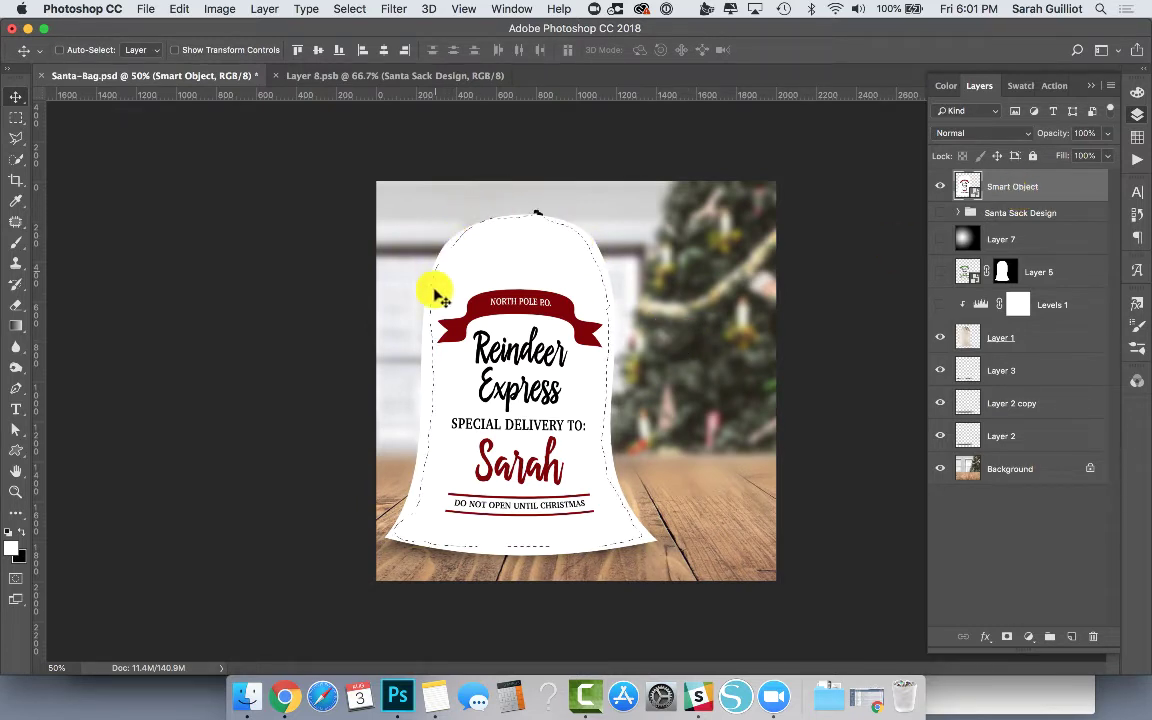
{"action": "key", "text": "super+equal"}
{"action": "key", "text": "super+equal"}
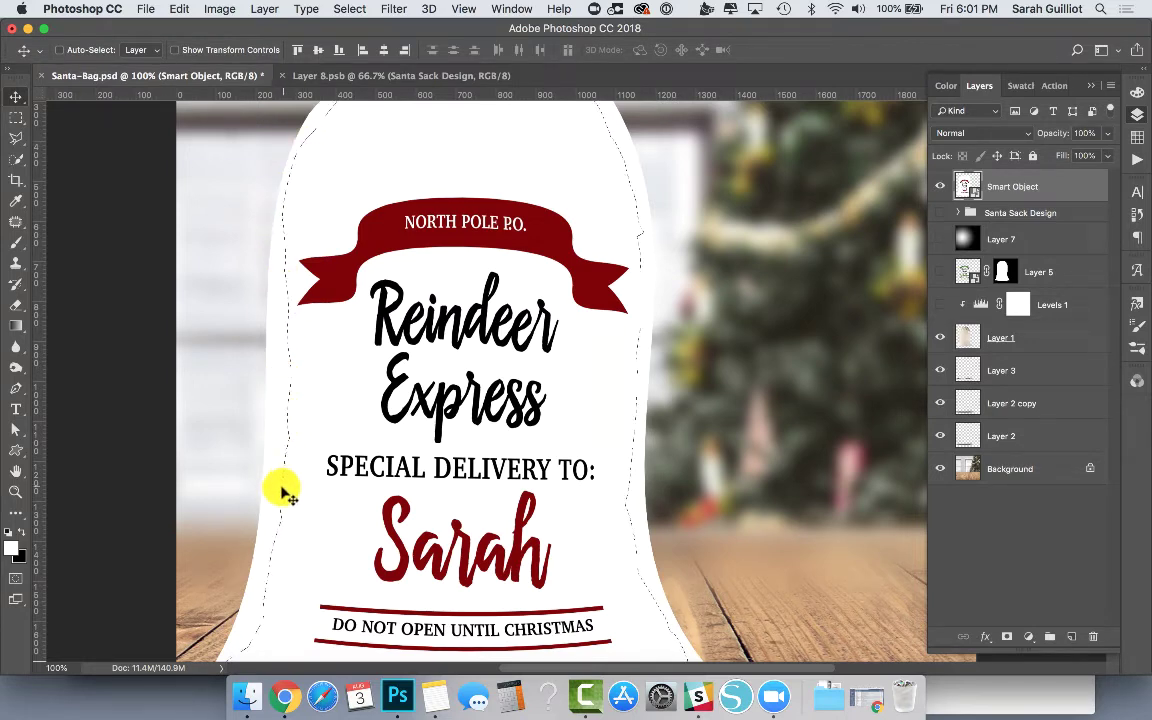
{"action": "key", "text": "super+minus"}
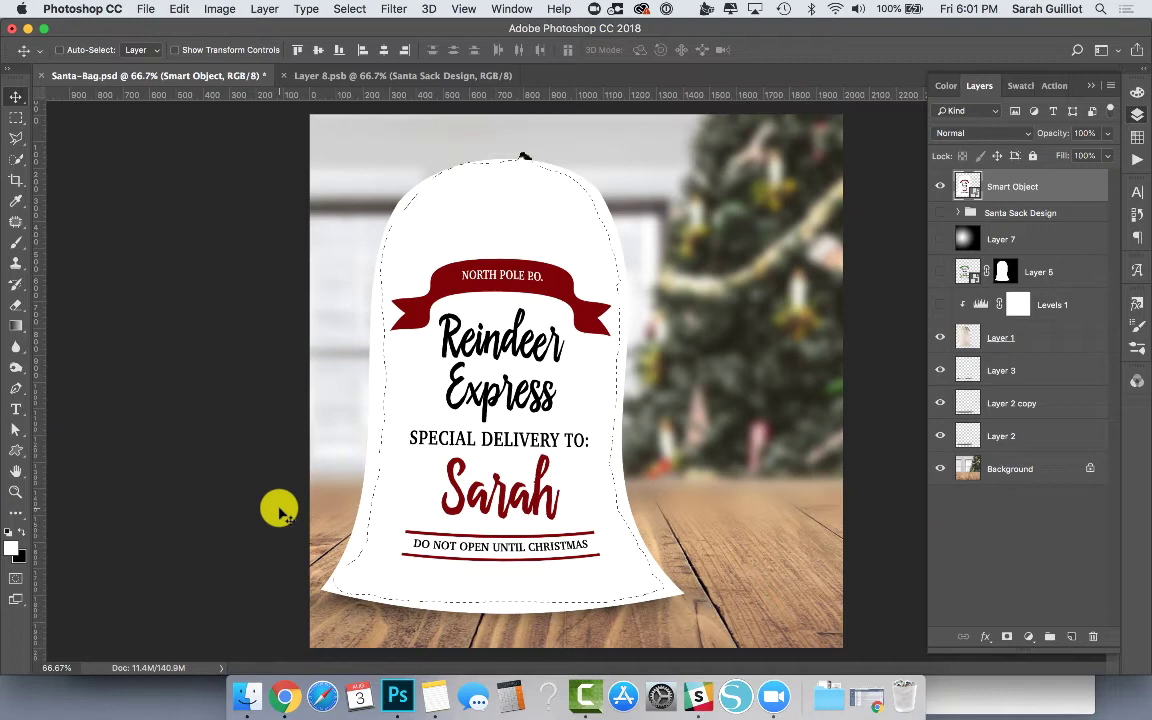
{"action": "left_click", "coordinate": [940, 186]}
{"action": "left_click", "coordinate": [940, 186]}
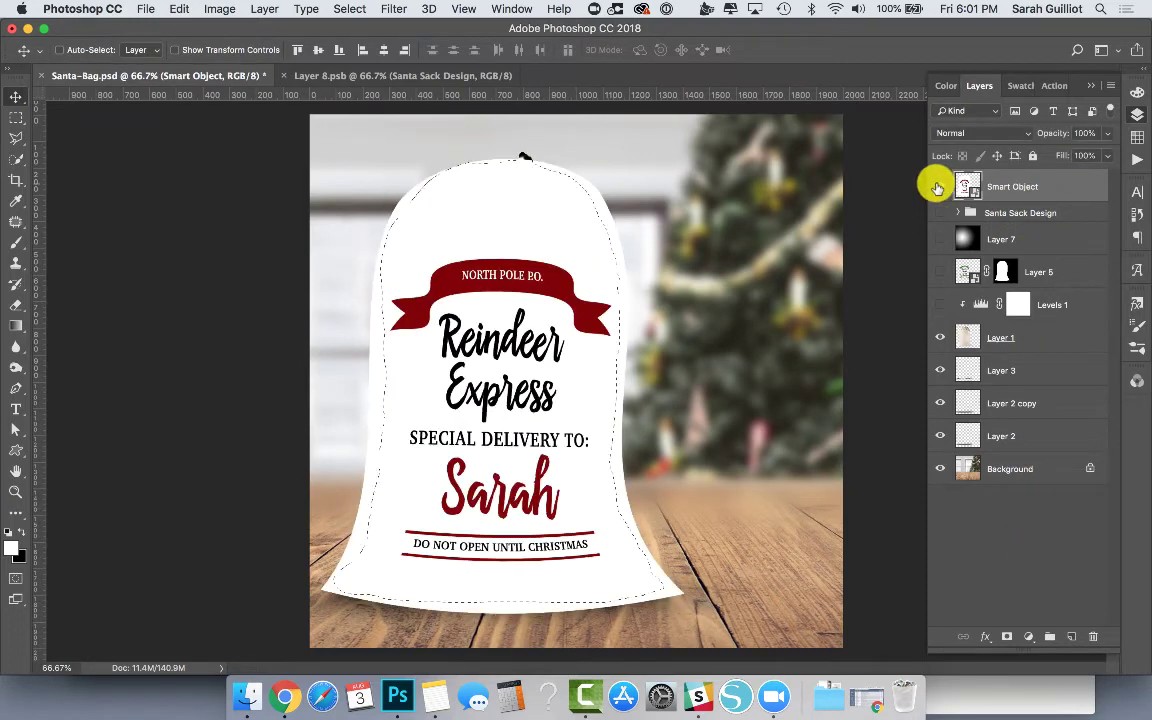
Add a layer mask to the Smart Object from the sack selection, then hide the white Layer 8 in Layer 8.psb and save
{"action": "left_click", "coordinate": [1006, 638]}
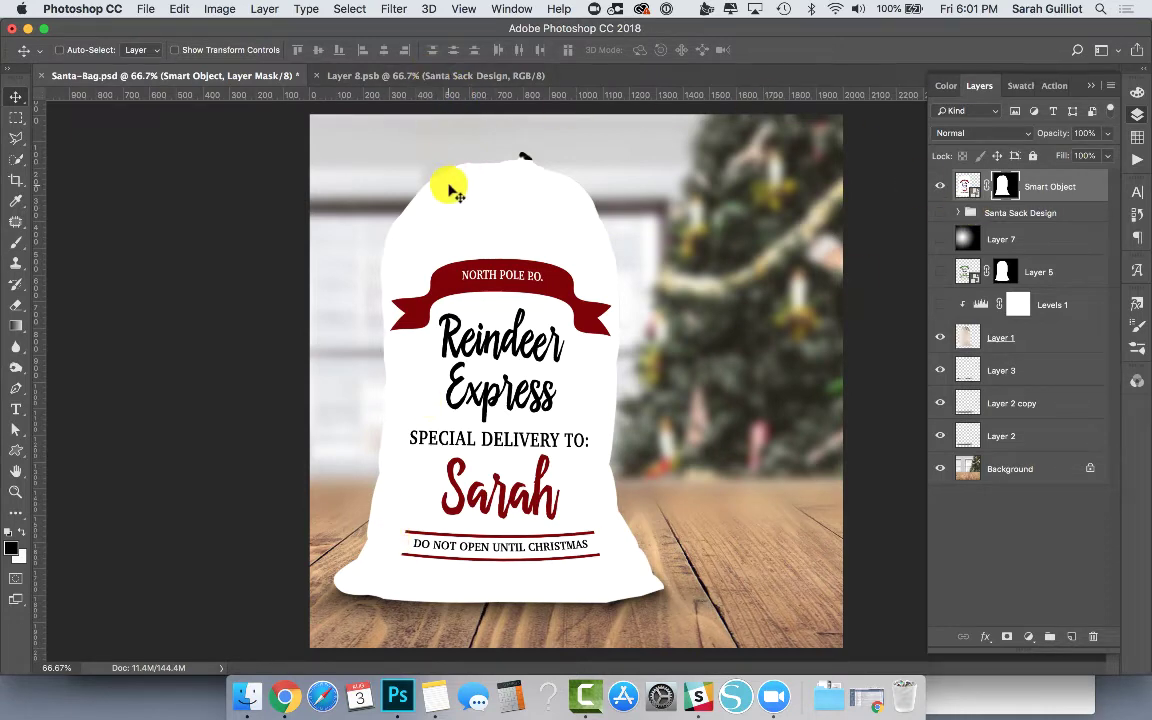
{"action": "left_click", "coordinate": [385, 72]}
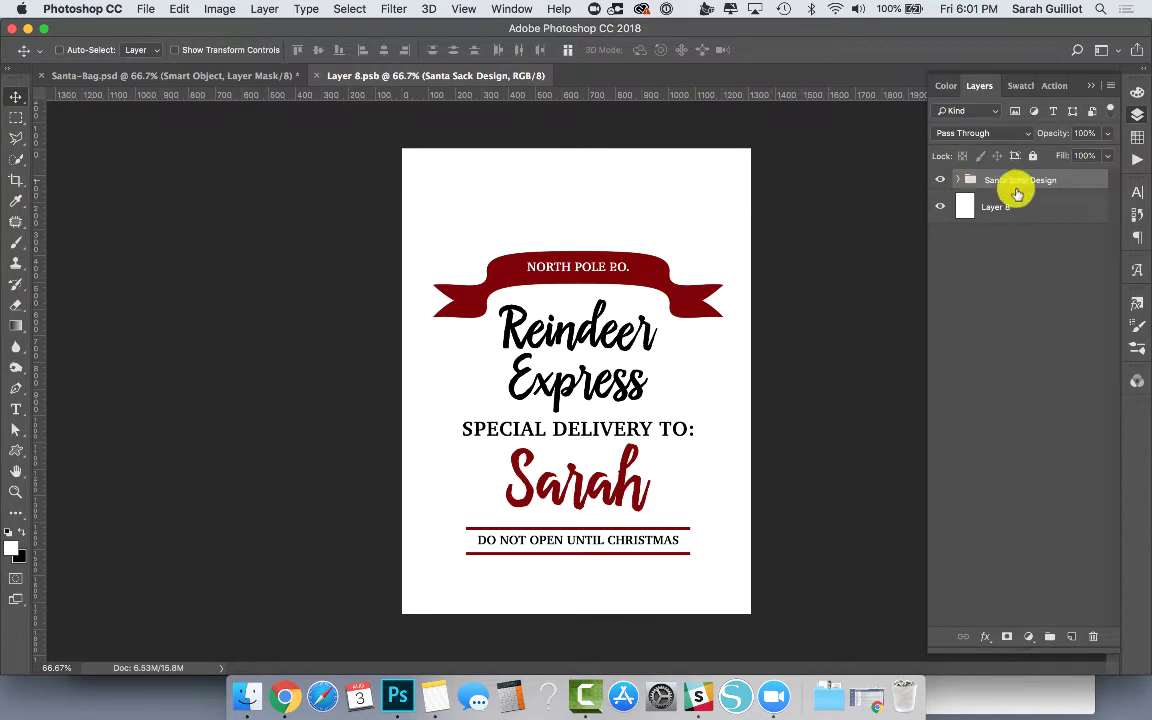
{"action": "left_click", "coordinate": [939, 206]}
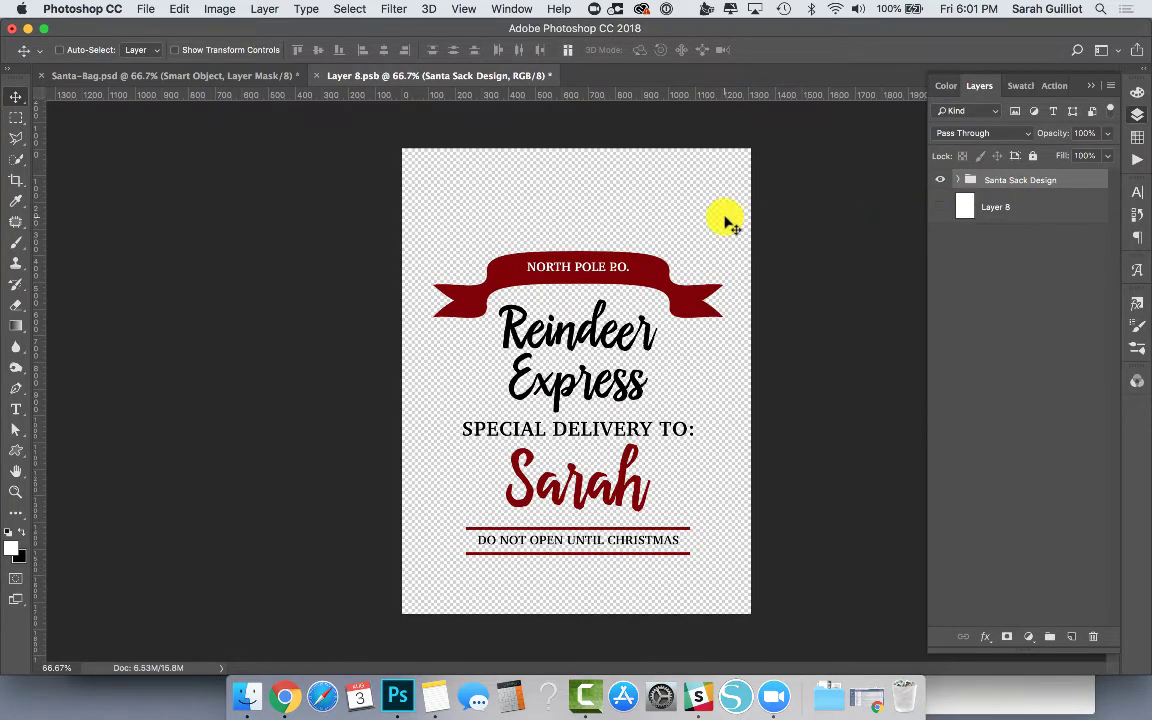
{"action": "key", "text": "ctrl+s"}
{"action": "left_click", "coordinate": [218, 76]}
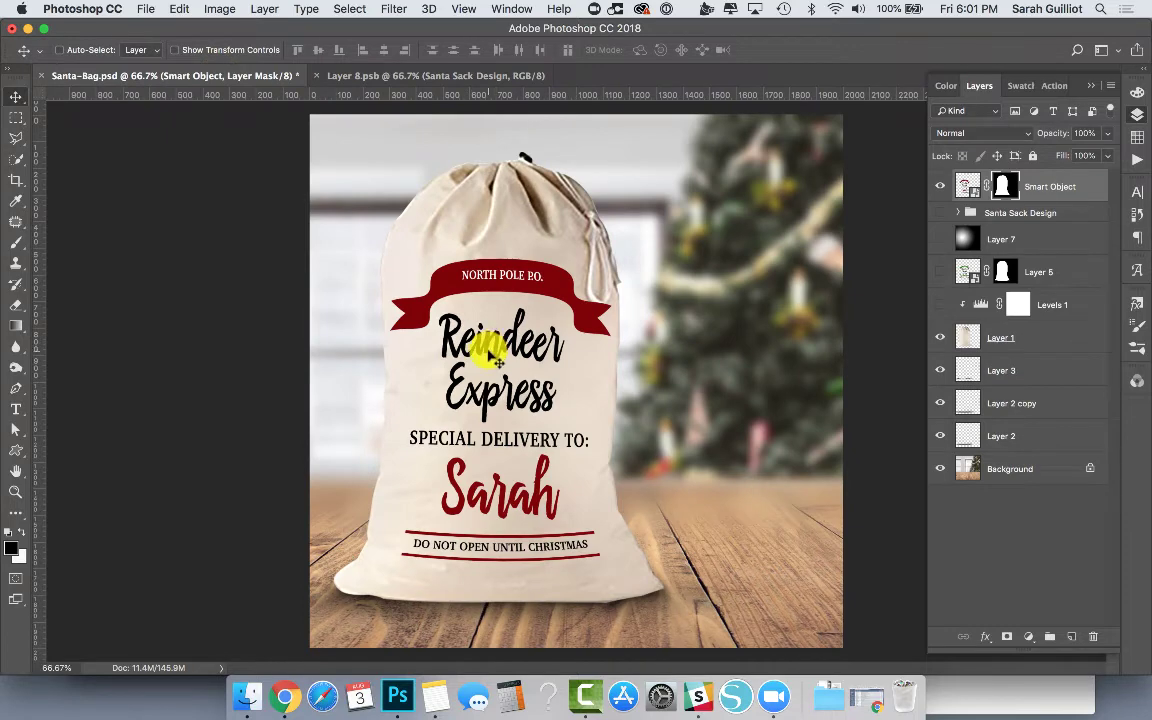
Zoom the Santa-Bag canvas out to 33.3% and bring up the Layer 8.psb document's options
{"action": "key", "text": "ctrl+minus"}
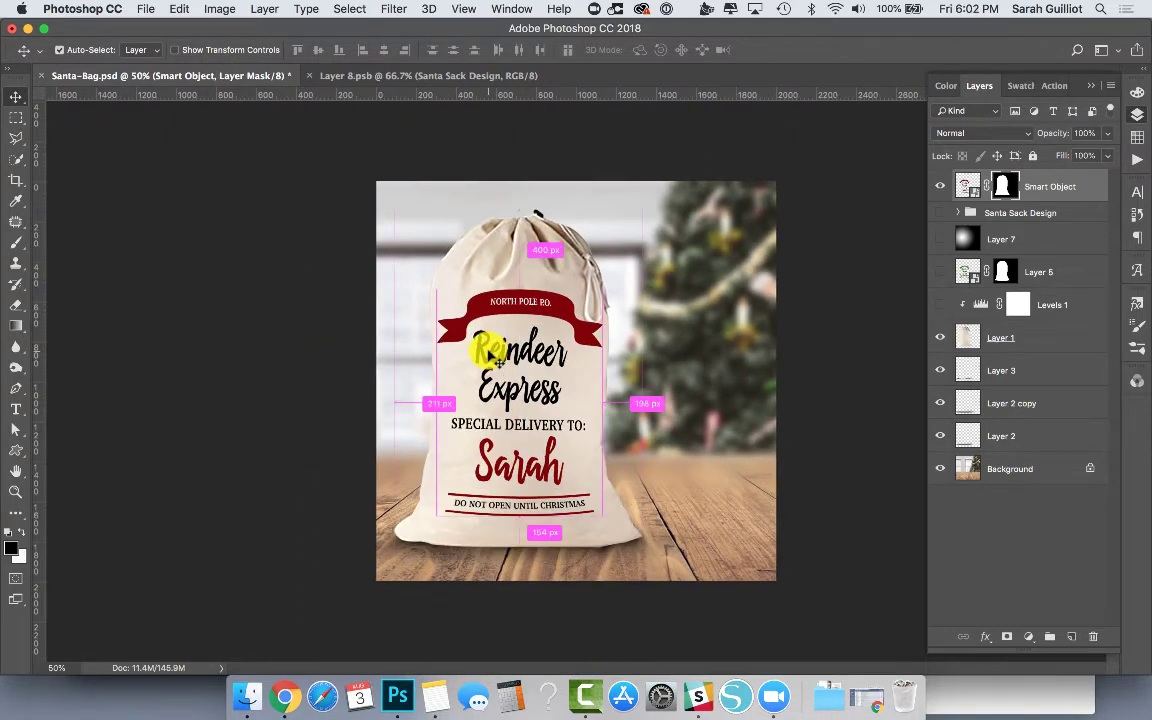
{"action": "key", "text": "ctrl+minus"}
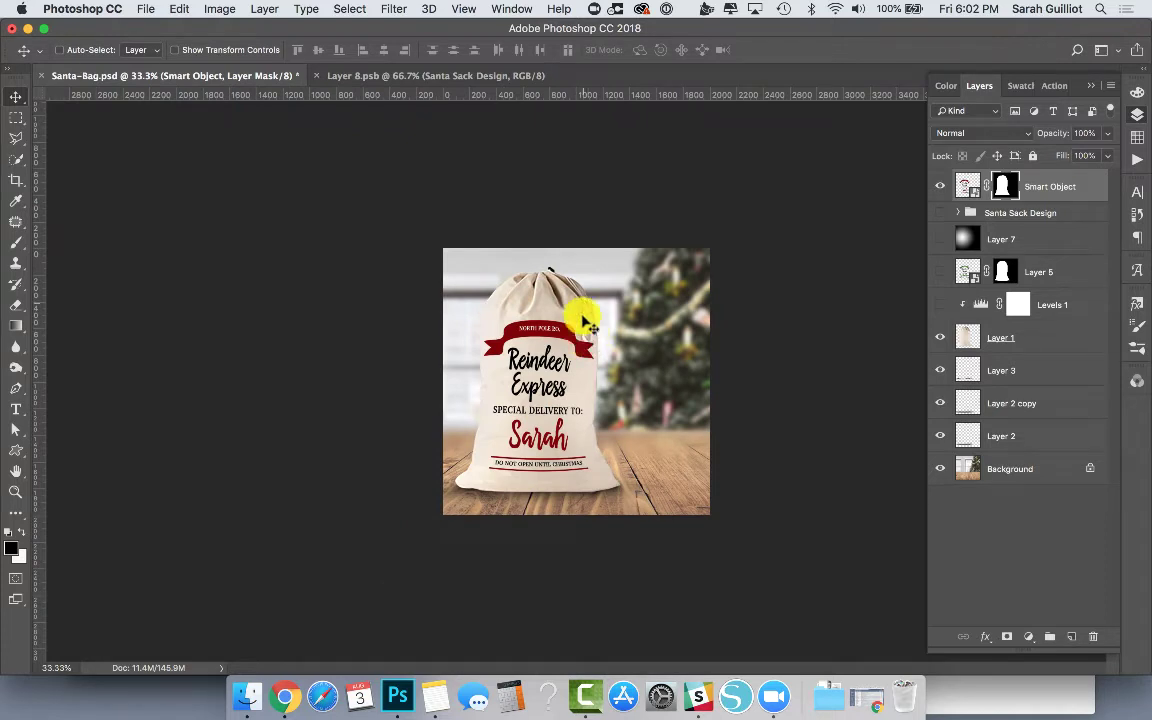
{"action": "right_click", "coordinate": [433, 78]}
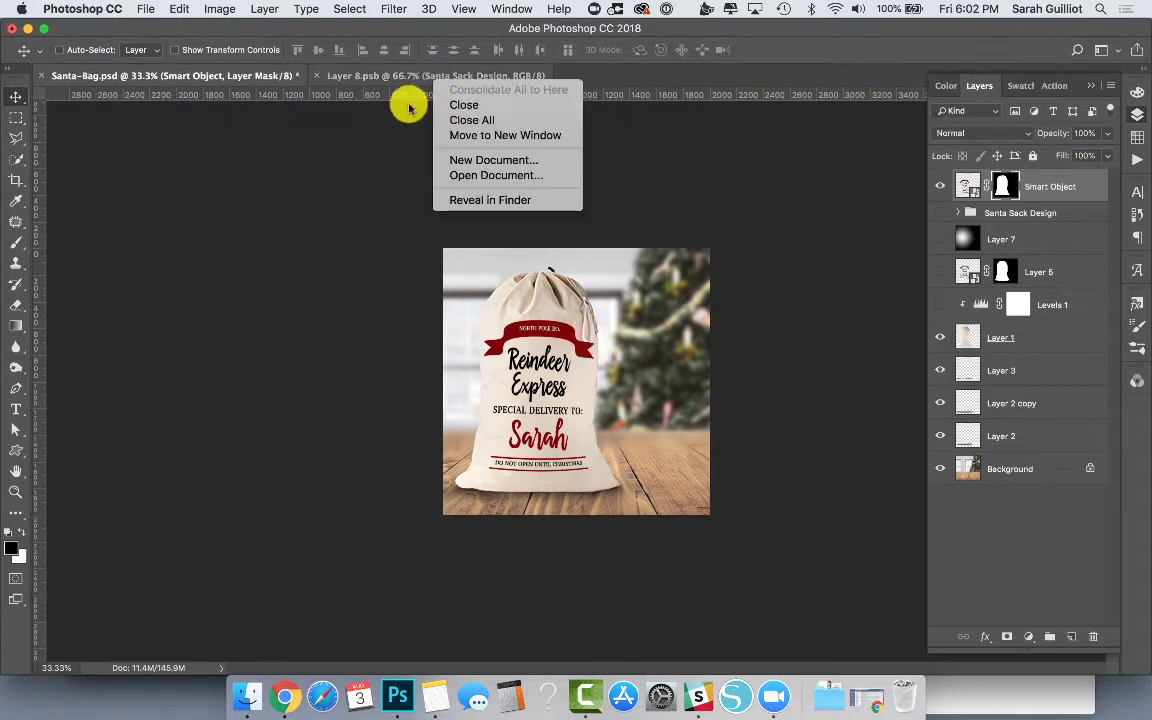
In Layer 8.psb, nudge the design down, scale it to about 1014 × 1060 px, and save
{"action": "left_click", "coordinate": [398, 80]}
{"action": "left_click", "coordinate": [398, 80]}
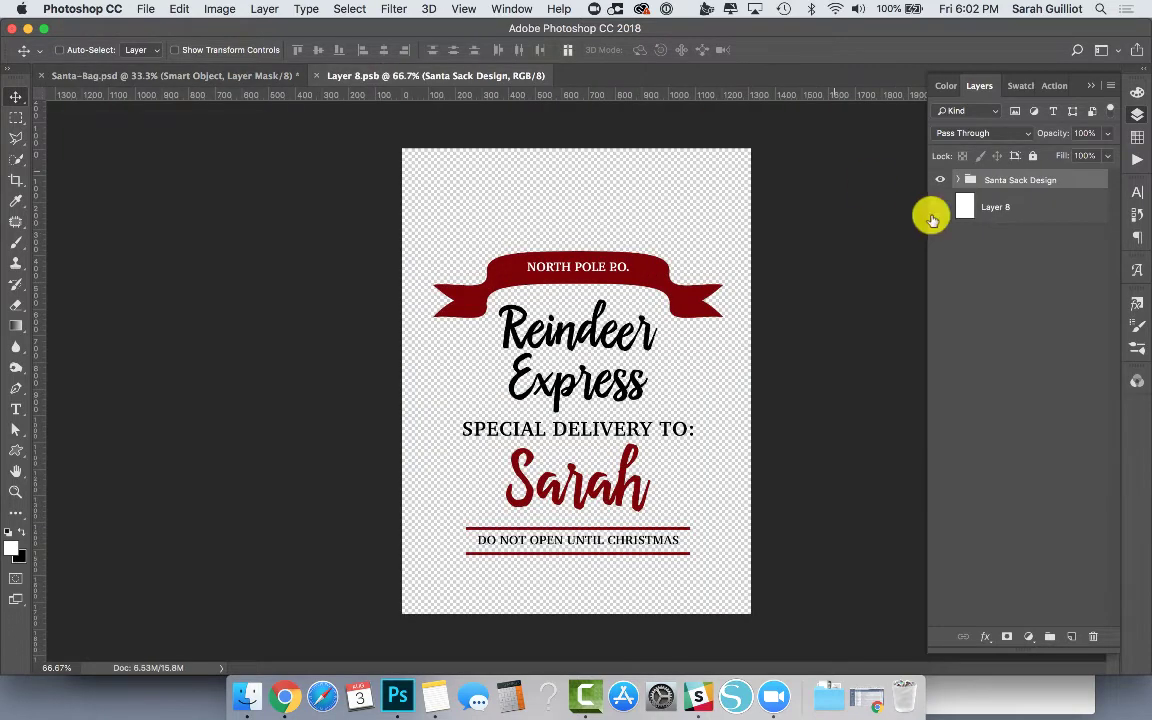
{"action": "key", "text": "super+t"}
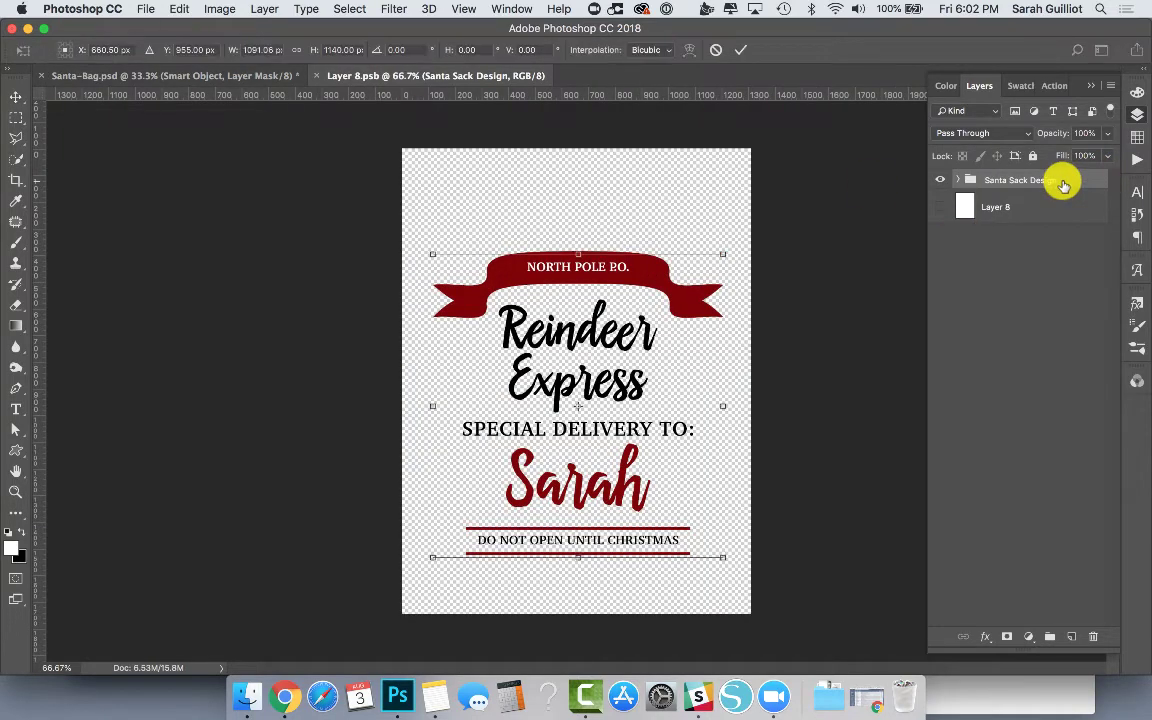
{"action": "key", "text": "shift+Down"}
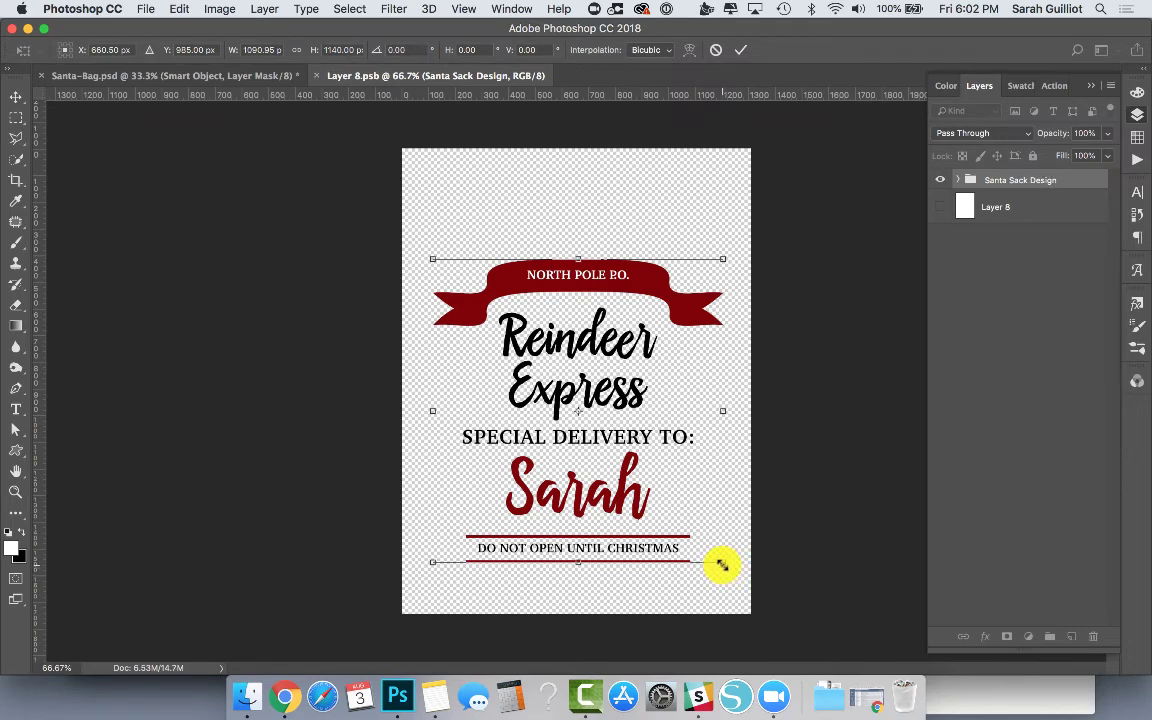
{"action": "left_click_drag", "start_coordinate": [722, 566], "coordinate": [707, 557]}
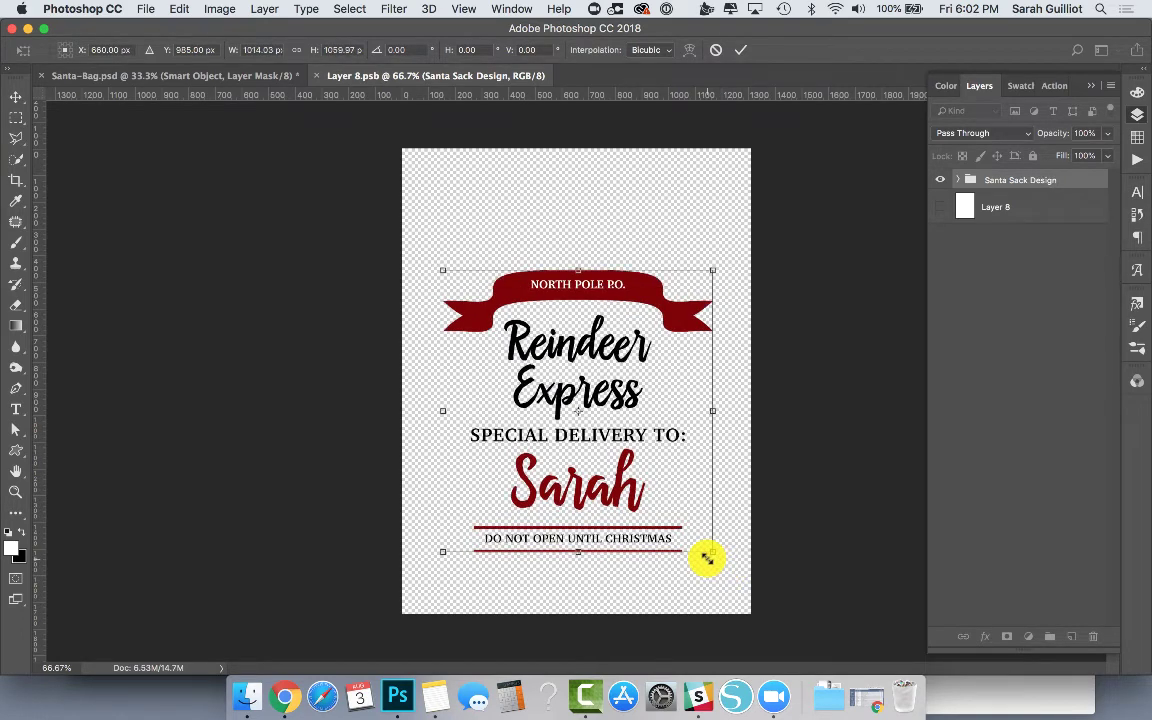
{"action": "key", "text": "Return"}
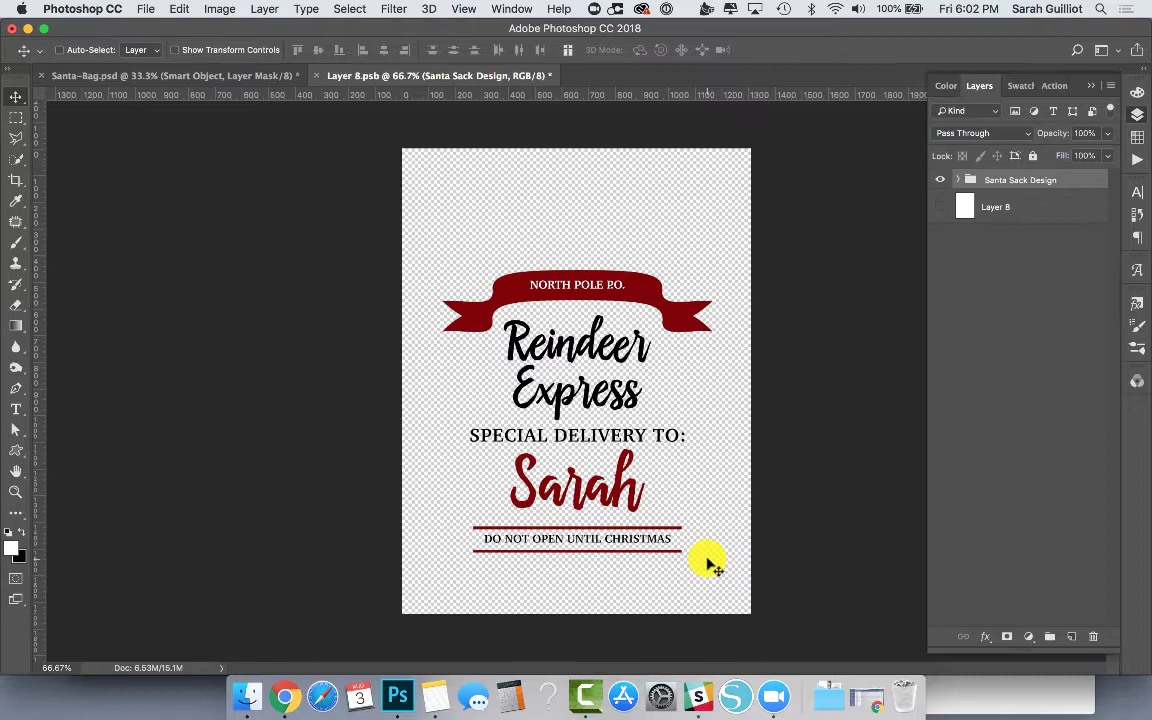
{"action": "key", "text": "super+s"}
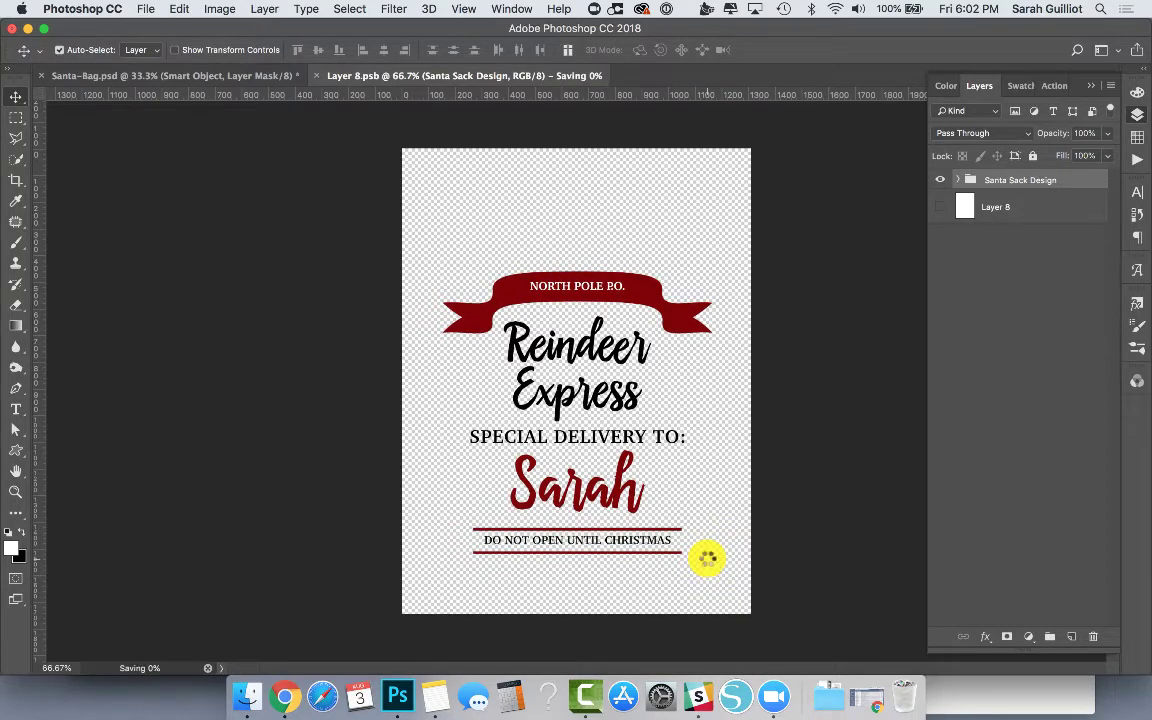
{"action": "left_click", "coordinate": [220, 78]}
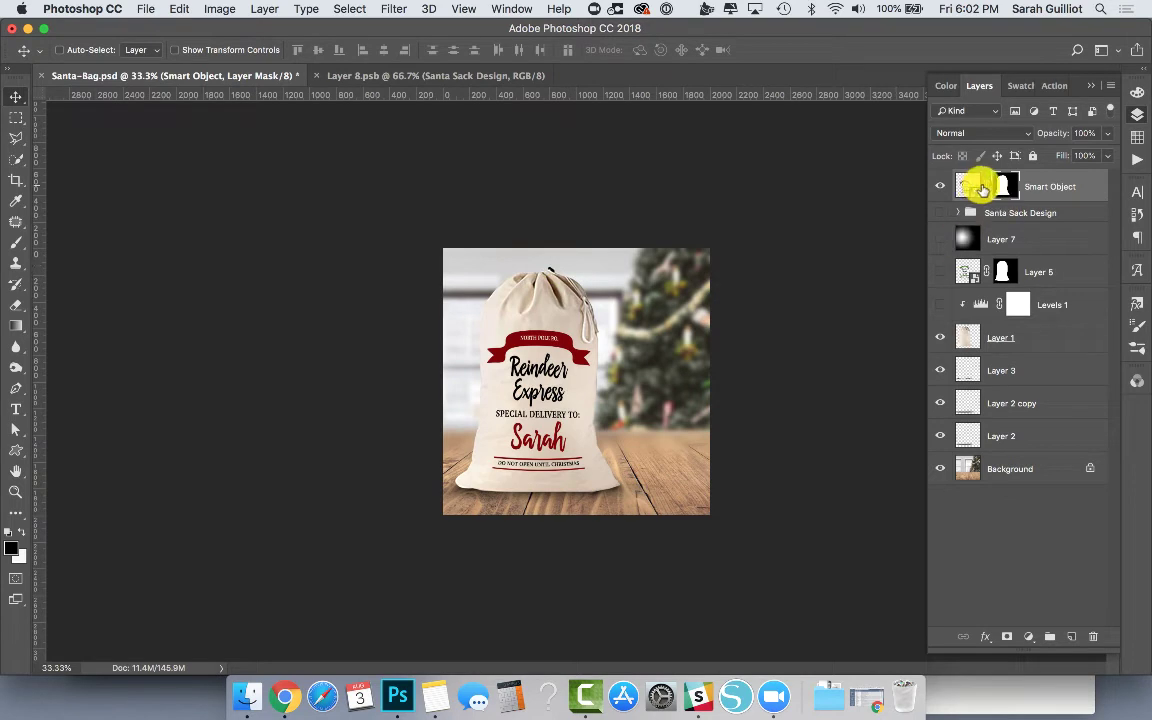
Warp the Smart Object design so its middle, NORTH POLE banner and lower edge follow the sack's curves
{"action": "key", "text": "super+plus"}
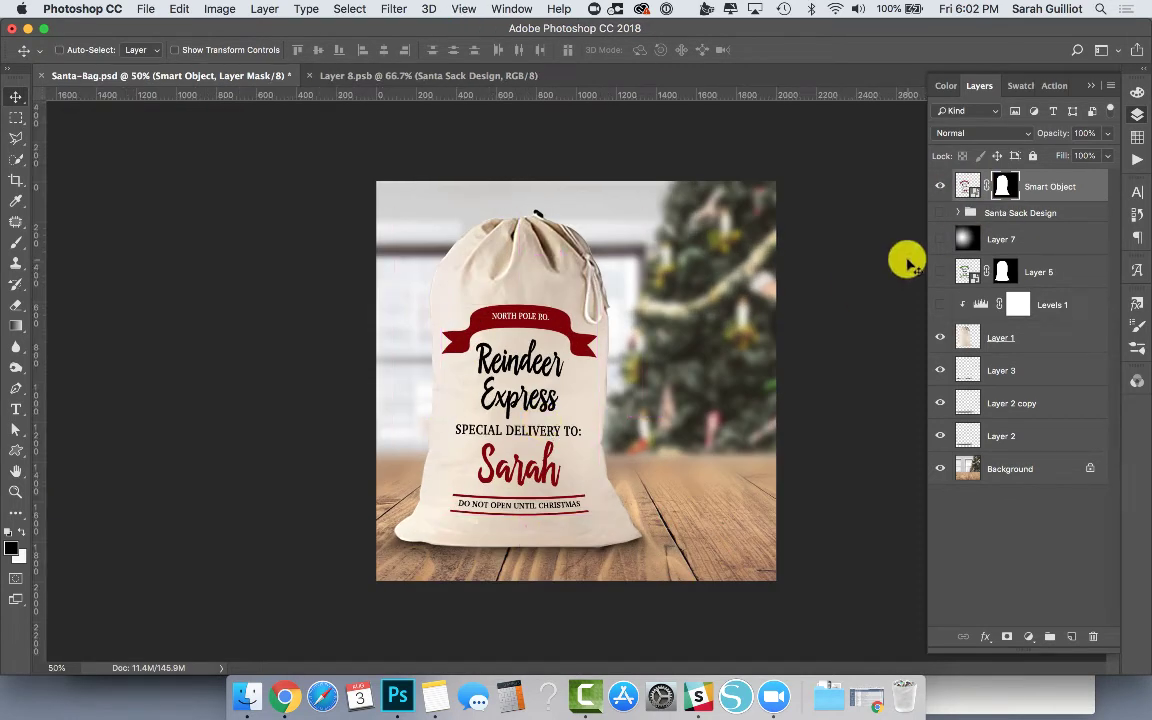
{"action": "left_click", "coordinate": [1045, 190]}
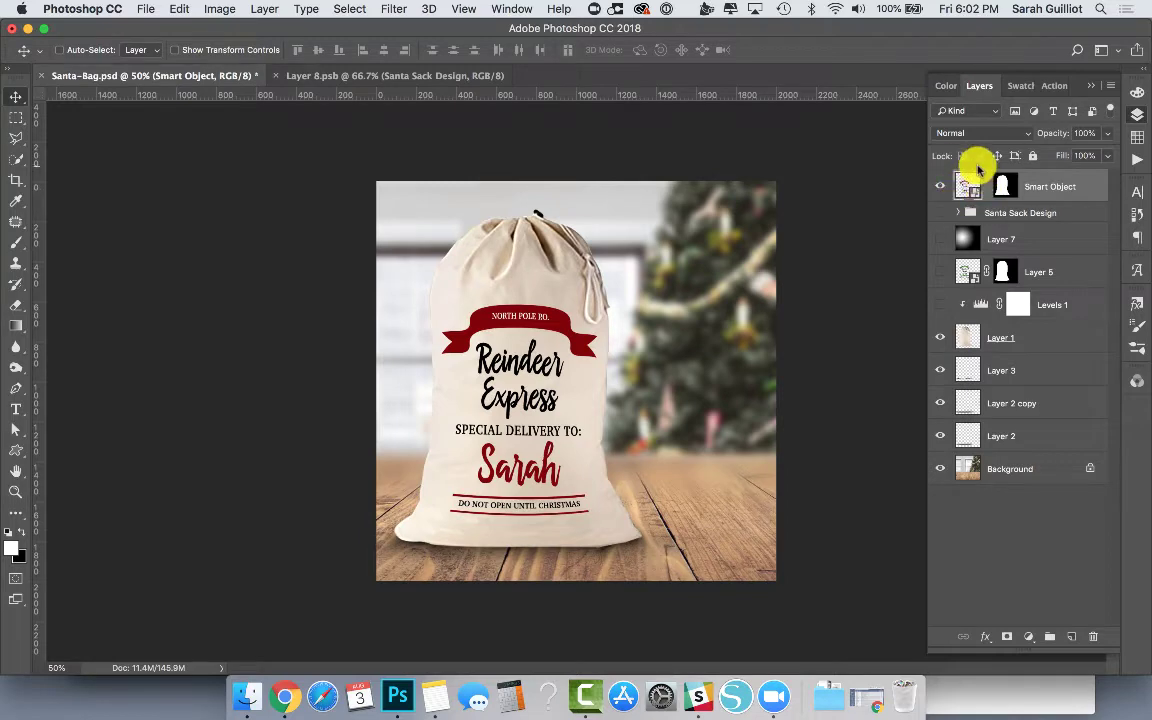
{"action": "left_click", "coordinate": [180, 9]}
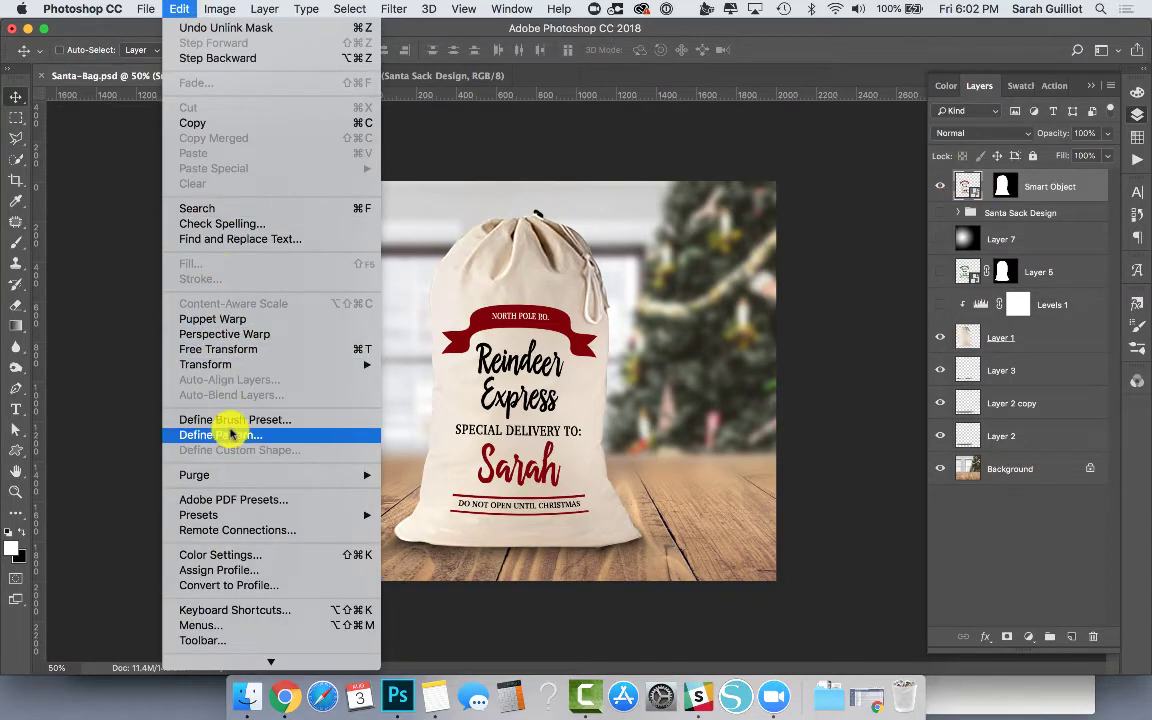
{"action": "mouse_move", "coordinate": [241, 370]}
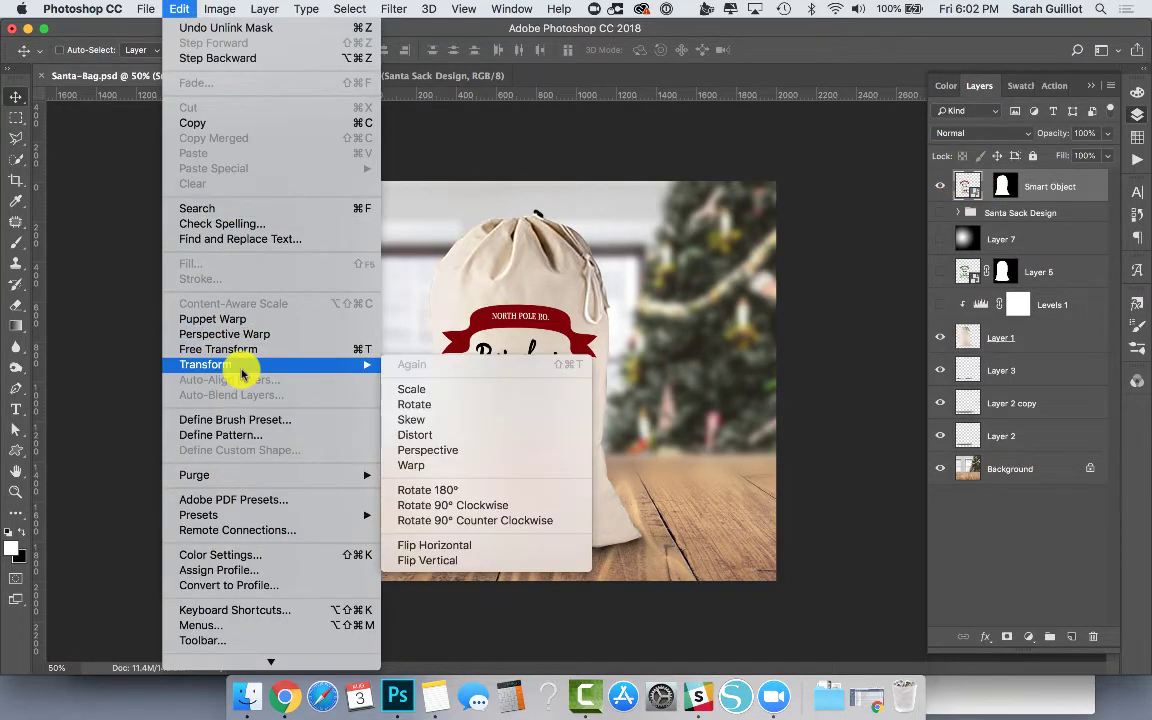
{"action": "left_click", "coordinate": [445, 465]}
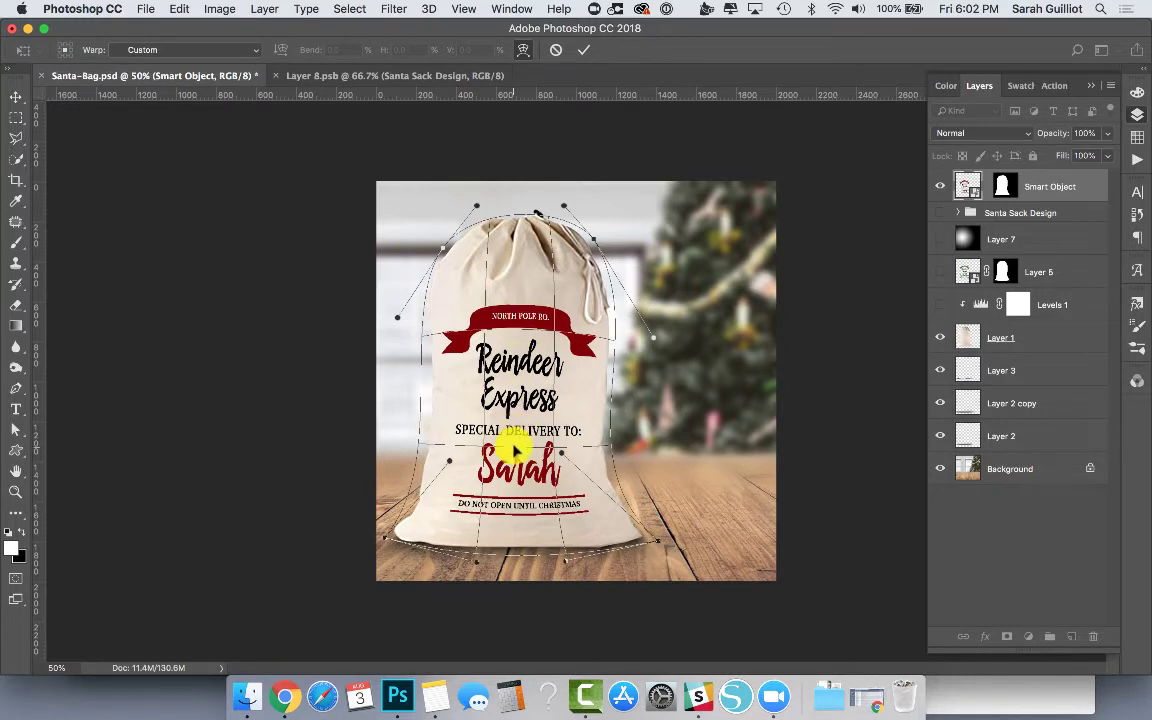
{"action": "mouse_move", "coordinate": [515, 450]}
{"action": "left_mouse_down"}
{"action": "mouse_move", "coordinate": [514, 414]}
{"action": "mouse_move", "coordinate": [515, 458]}
{"action": "mouse_move", "coordinate": [515, 445]}
{"action": "left_mouse_up"}
{"action": "left_click_drag", "start_coordinate": [521, 327], "coordinate": [520, 330]}
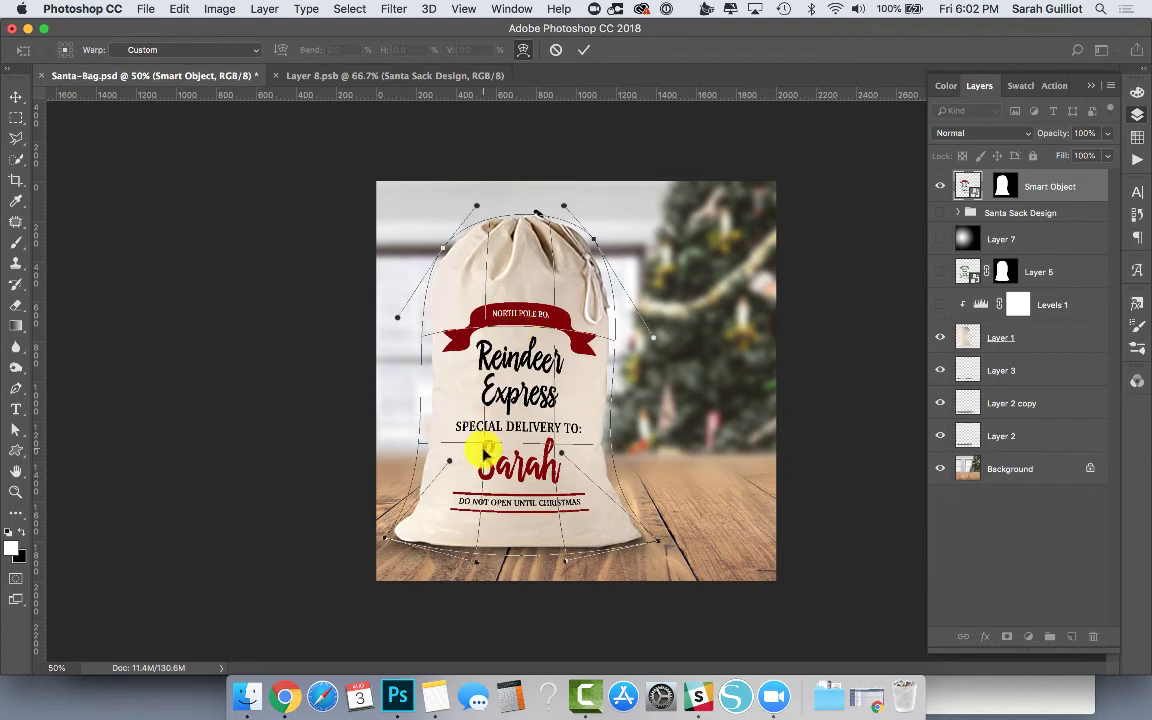
{"action": "left_click_drag", "start_coordinate": [477, 567], "coordinate": [578, 558]}
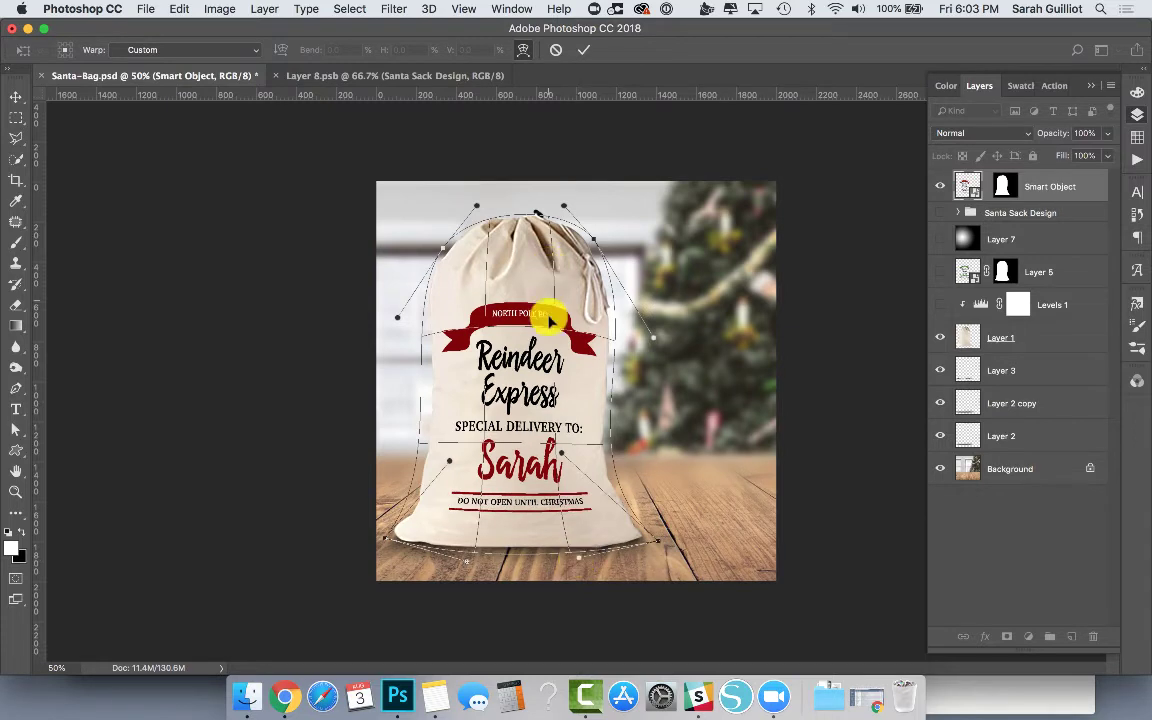
{"action": "left_click_drag", "start_coordinate": [555, 332], "coordinate": [555, 332]}
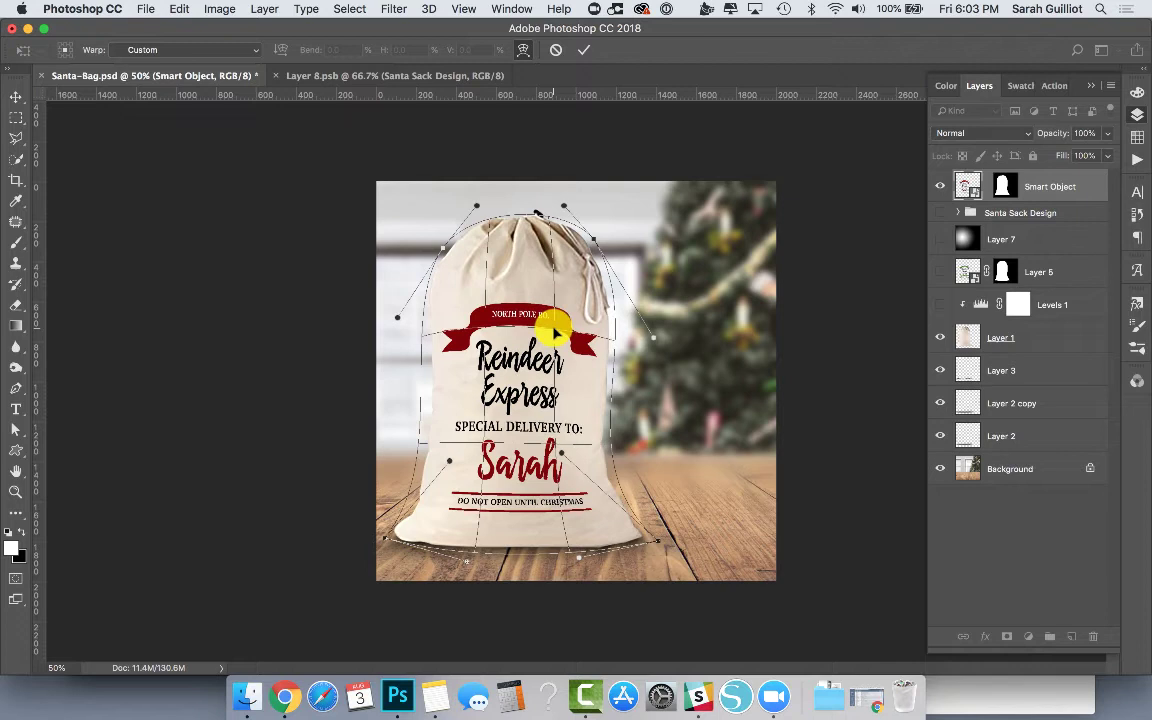
{"action": "key", "text": "Return"}
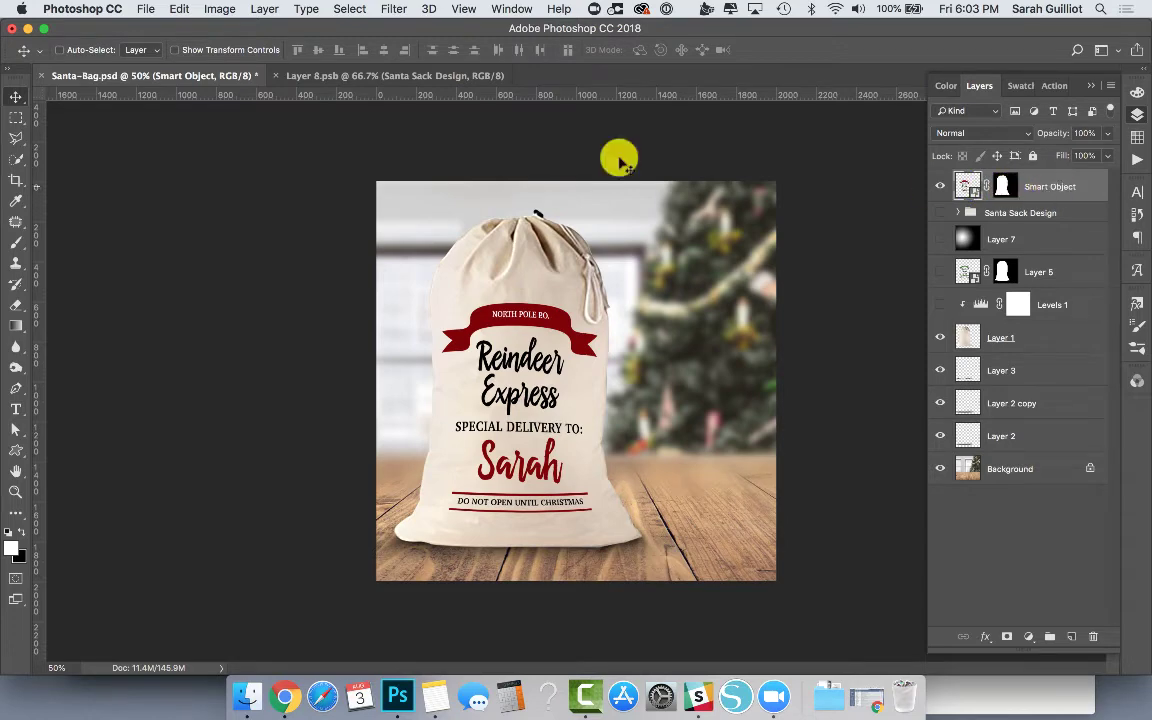
In Layer 8.psb, expand the Santa Sack Design group and select the Shape 2 ribbon layer
{"action": "left_click", "coordinate": [333, 72]}
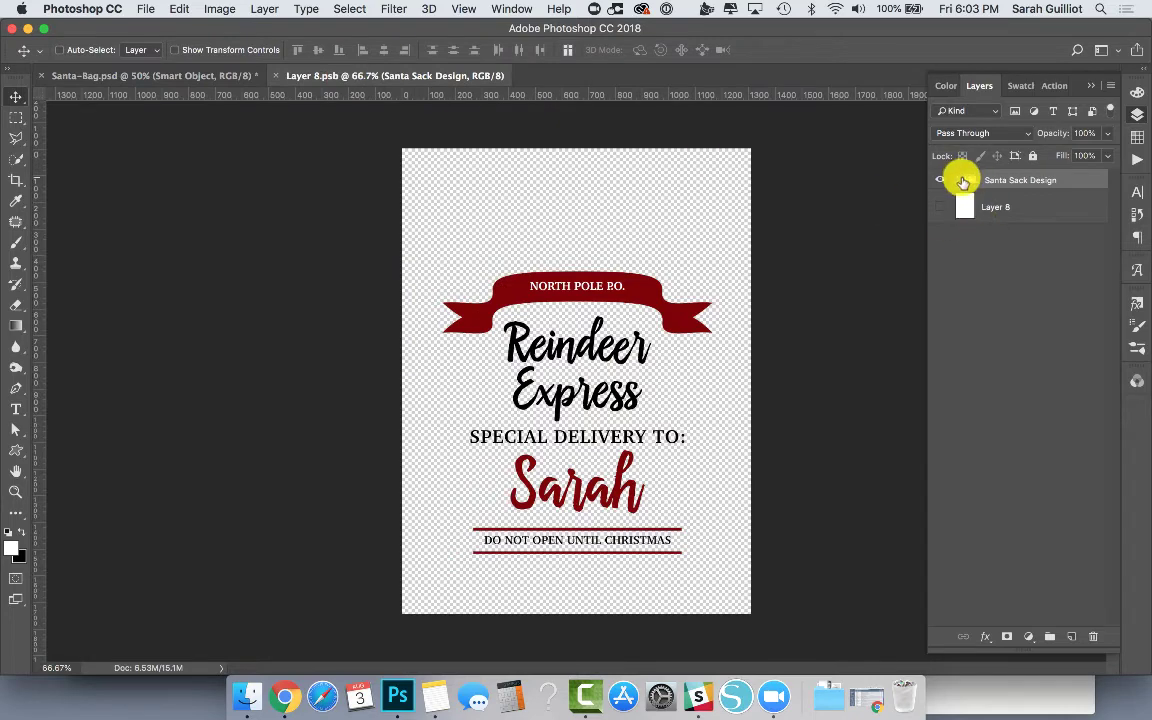
{"action": "left_click", "coordinate": [960, 180]}
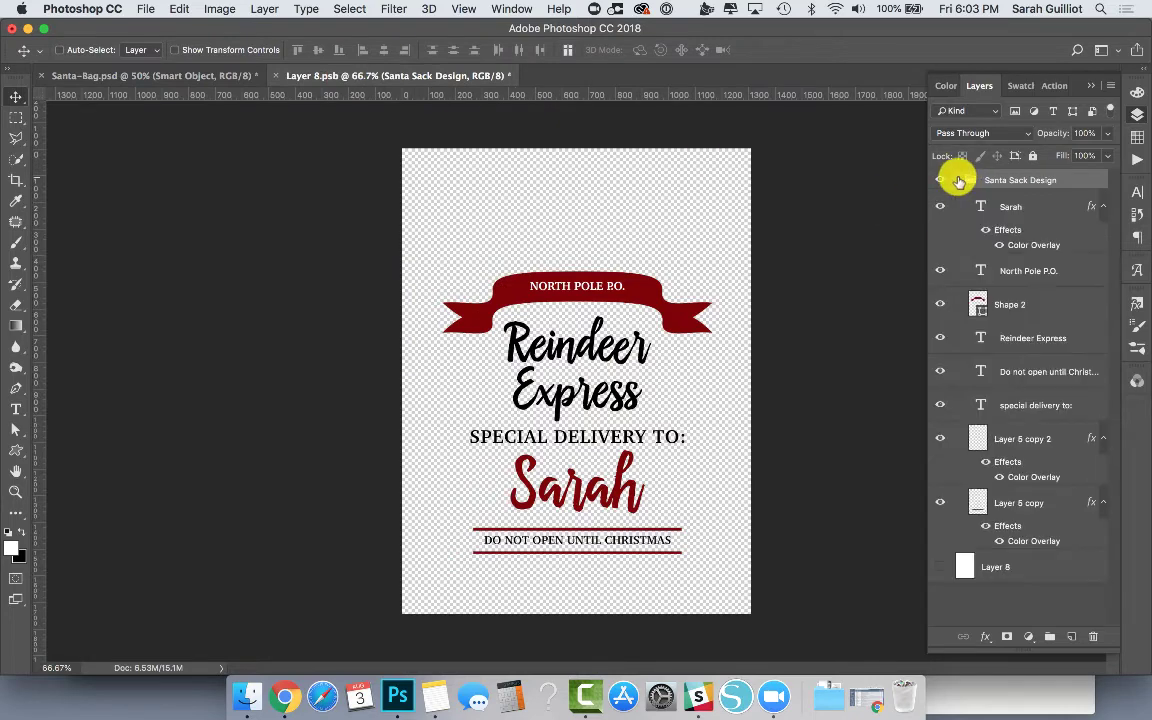
{"action": "left_click", "coordinate": [983, 310]}
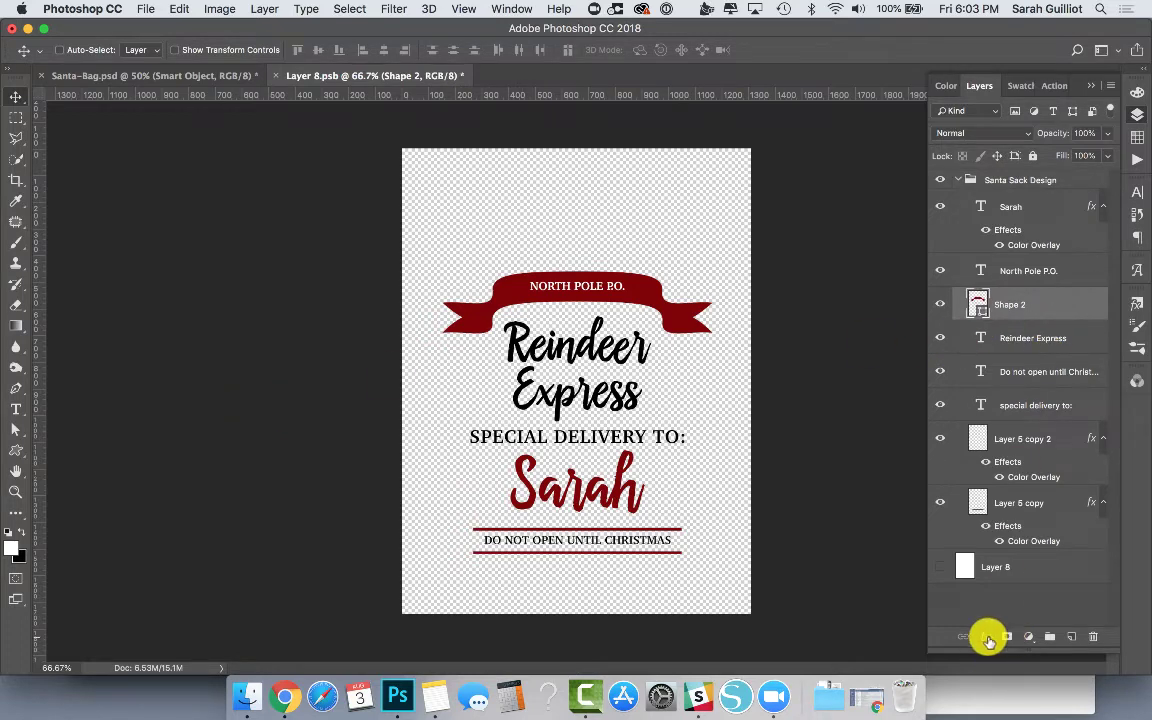
Add a green Color Overlay to the Shape 2 ribbon, save, and preview it on the mockup
{"action": "left_click", "coordinate": [987, 636]}
{"action": "left_click", "coordinate": [1036, 582]}
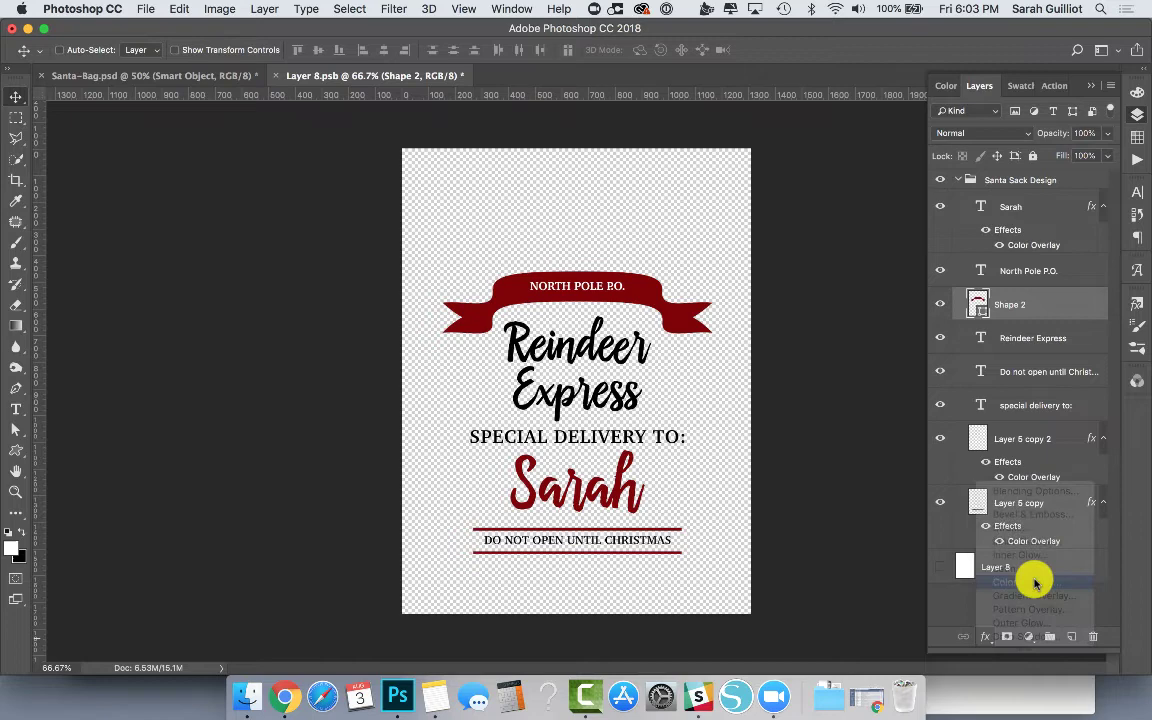
{"action": "left_click", "coordinate": [1093, 310]}
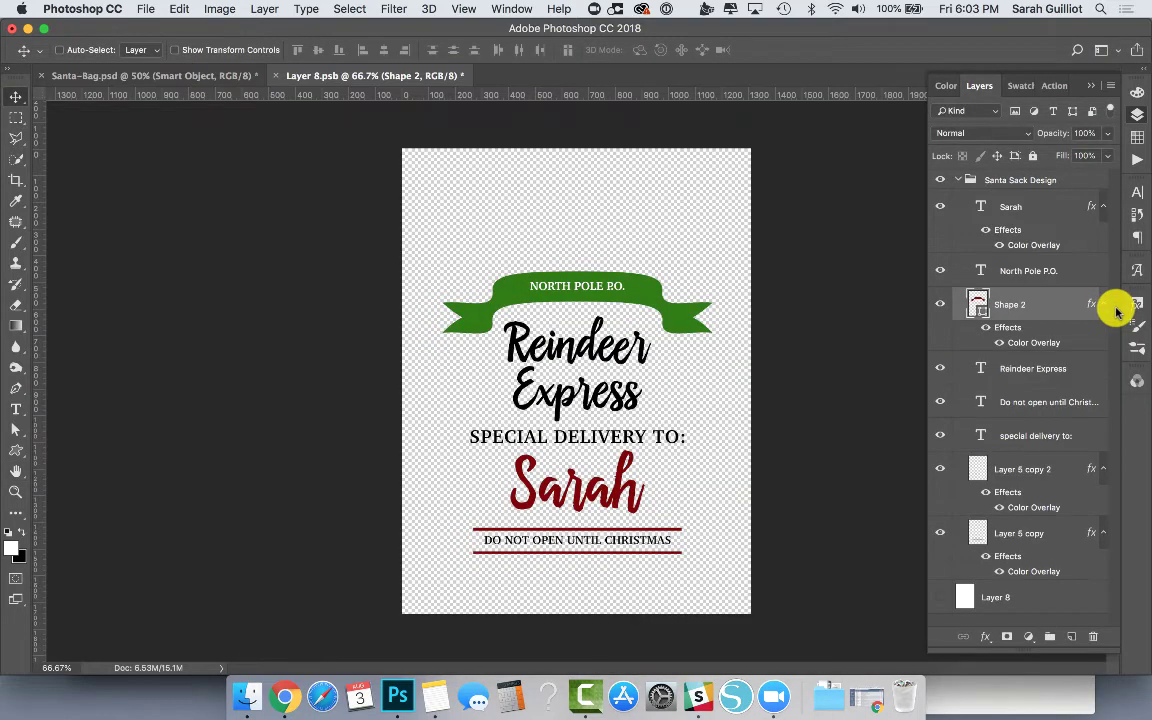
{"action": "key", "text": "super+s"}
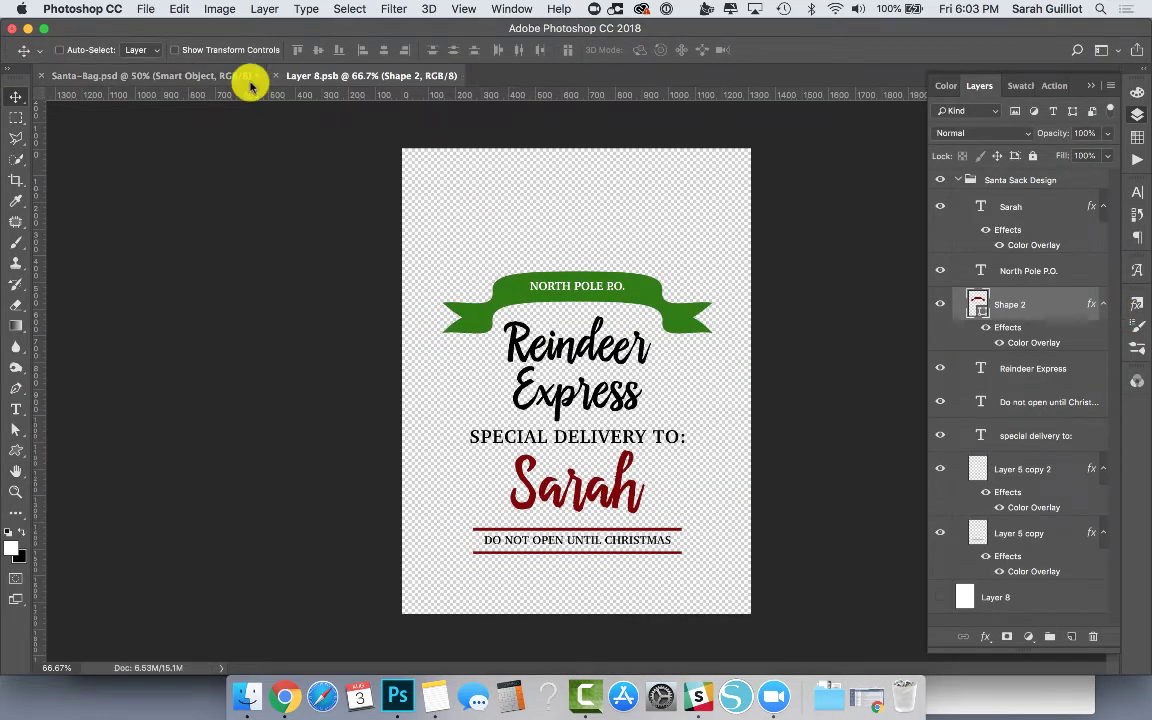
{"action": "left_click", "coordinate": [188, 76]}
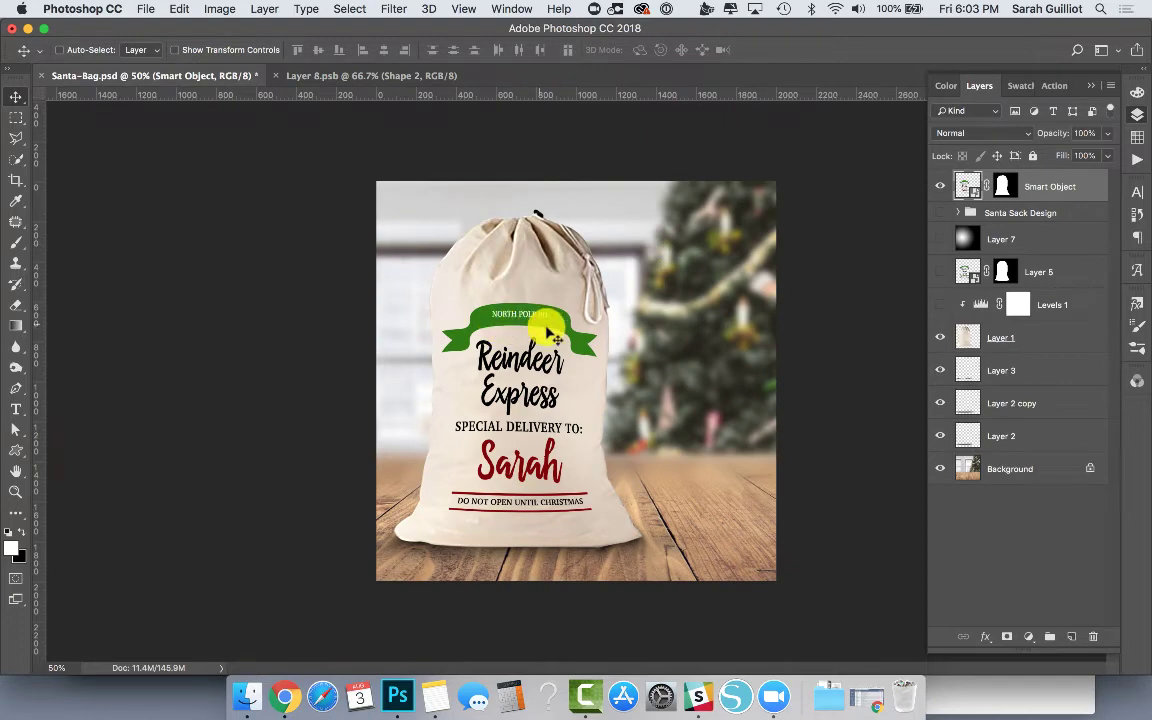
Turn off the ribbon's green overlay, save, and close Layer 8.psb
{"action": "left_click", "coordinate": [325, 73]}
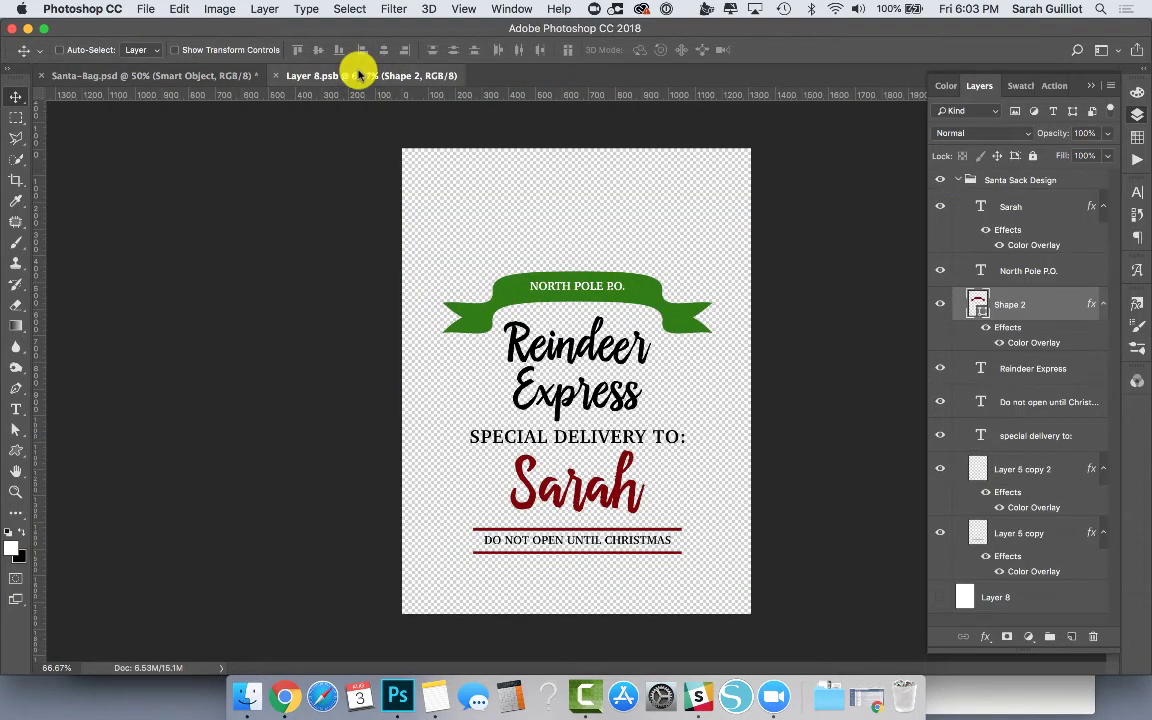
{"action": "left_click", "coordinate": [985, 233]}
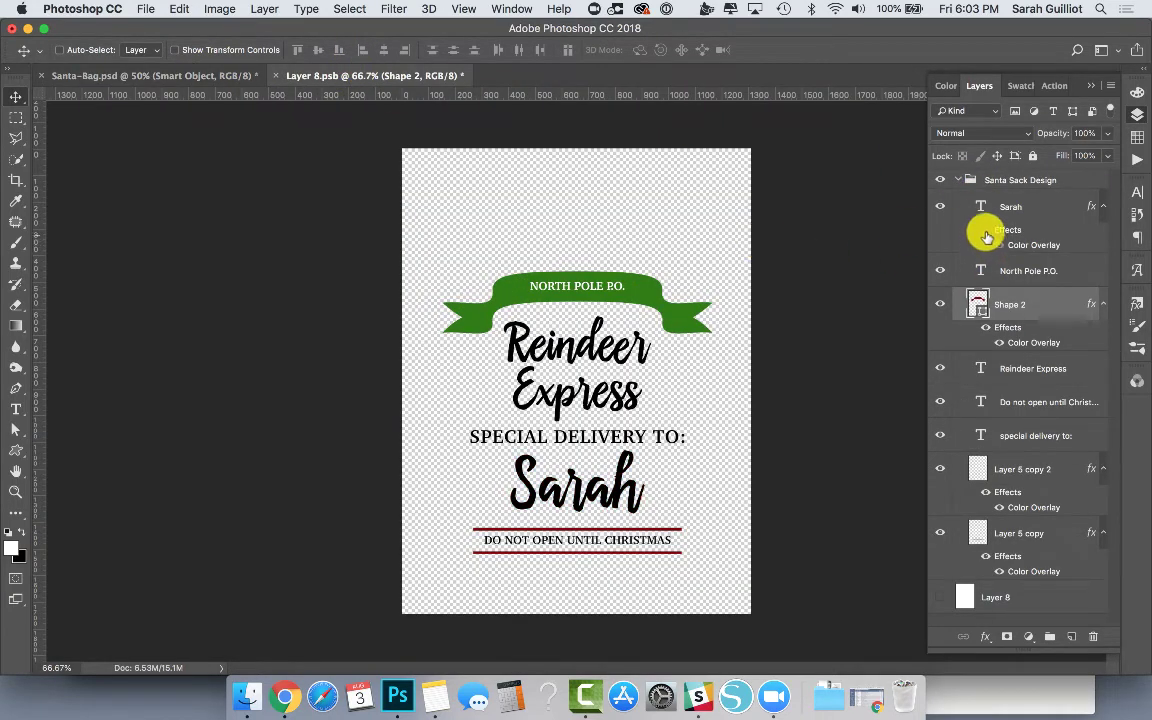
{"action": "left_click", "coordinate": [986, 232]}
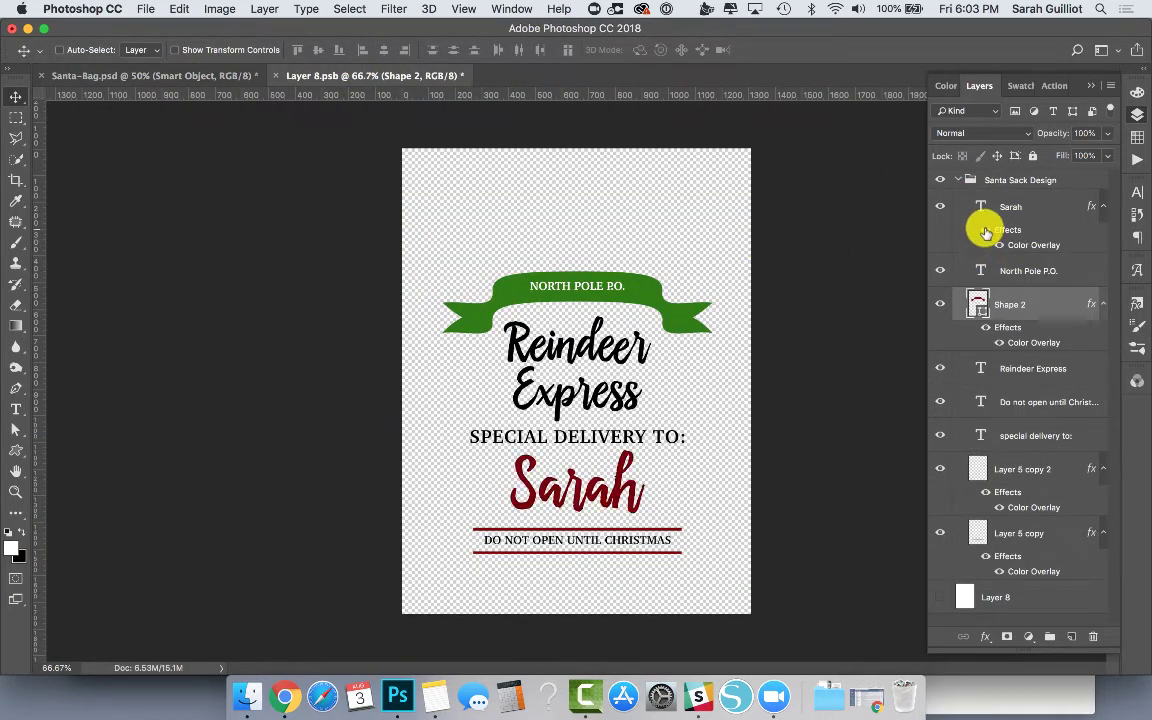
{"action": "left_click", "coordinate": [985, 328]}
{"action": "key", "text": "ctrl+s"}
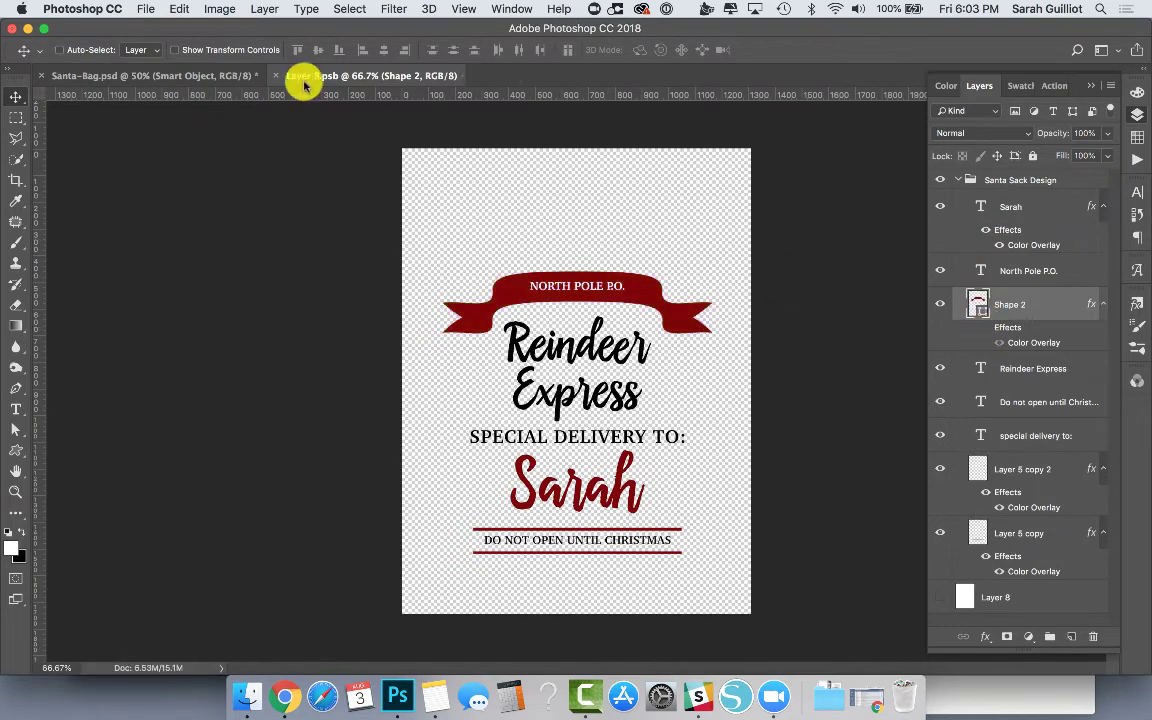
{"action": "left_click", "coordinate": [275, 75]}
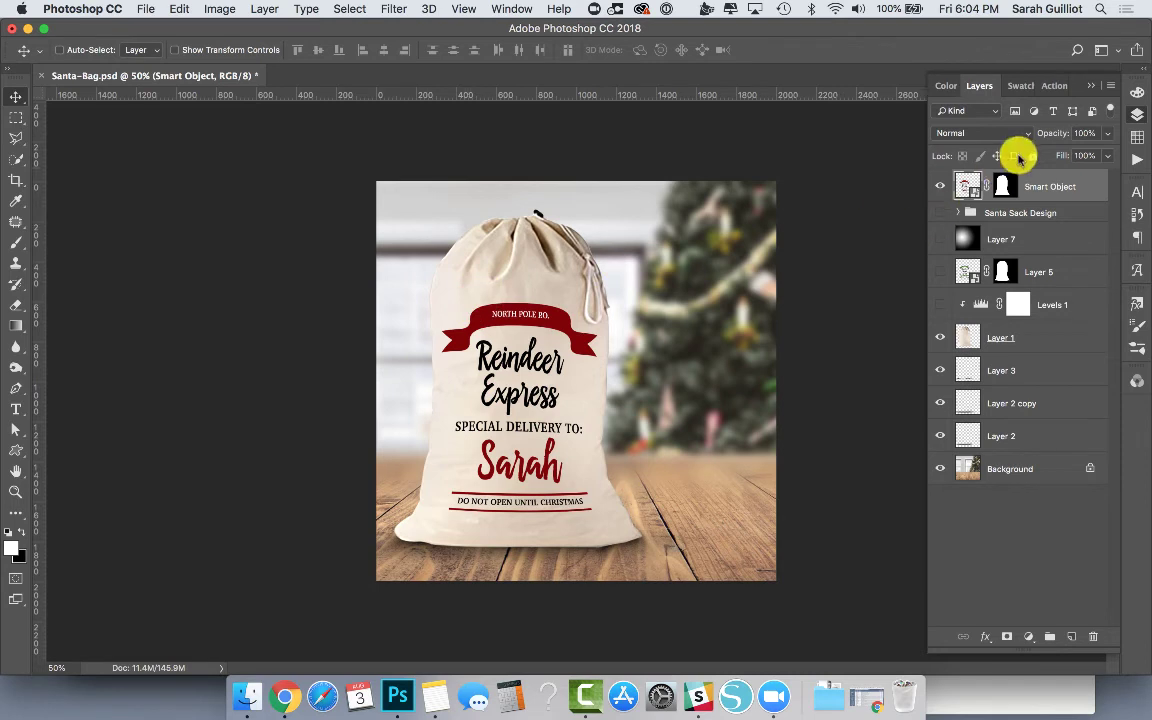
Select Layer 5, then the Smart Object layer, browsing blend modes without changing them
{"action": "left_click", "coordinate": [1078, 271]}
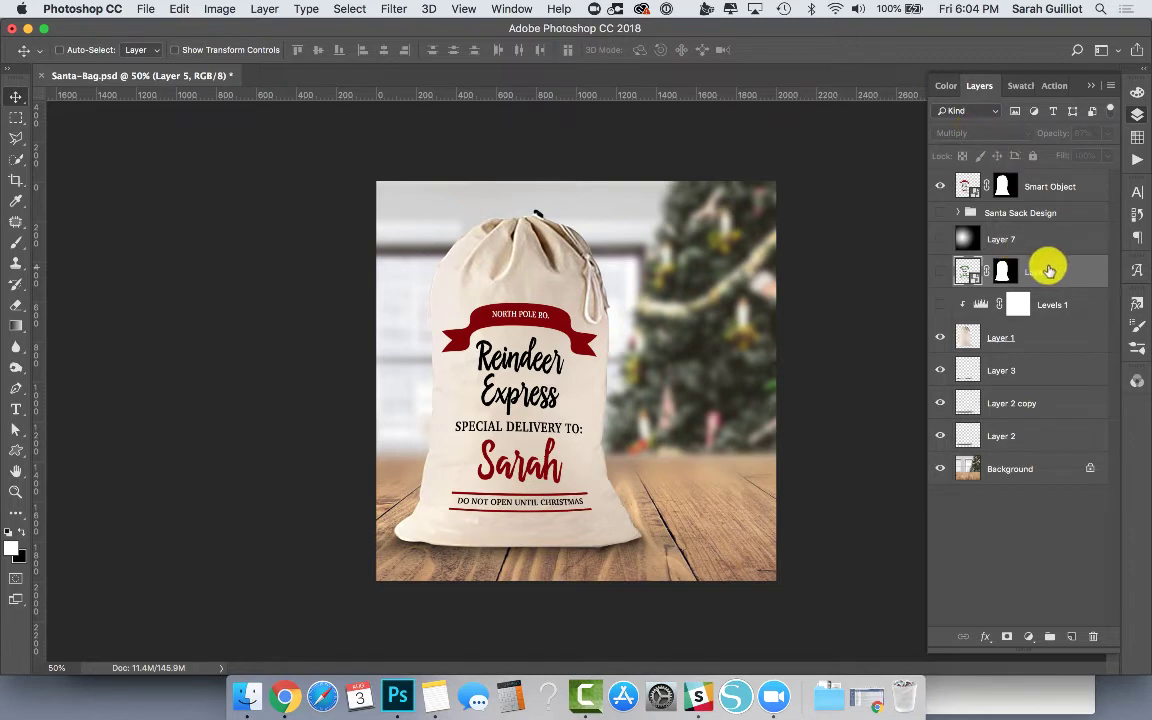
{"action": "left_click", "coordinate": [1076, 188]}
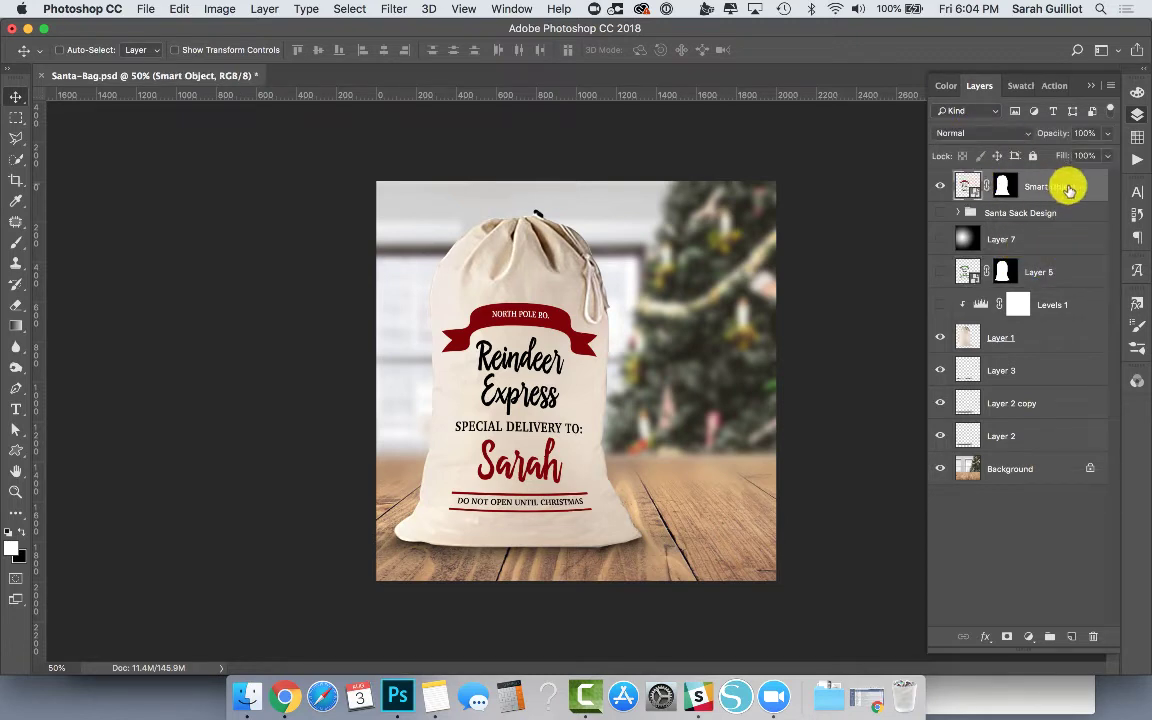
{"action": "left_click", "coordinate": [1028, 135]}
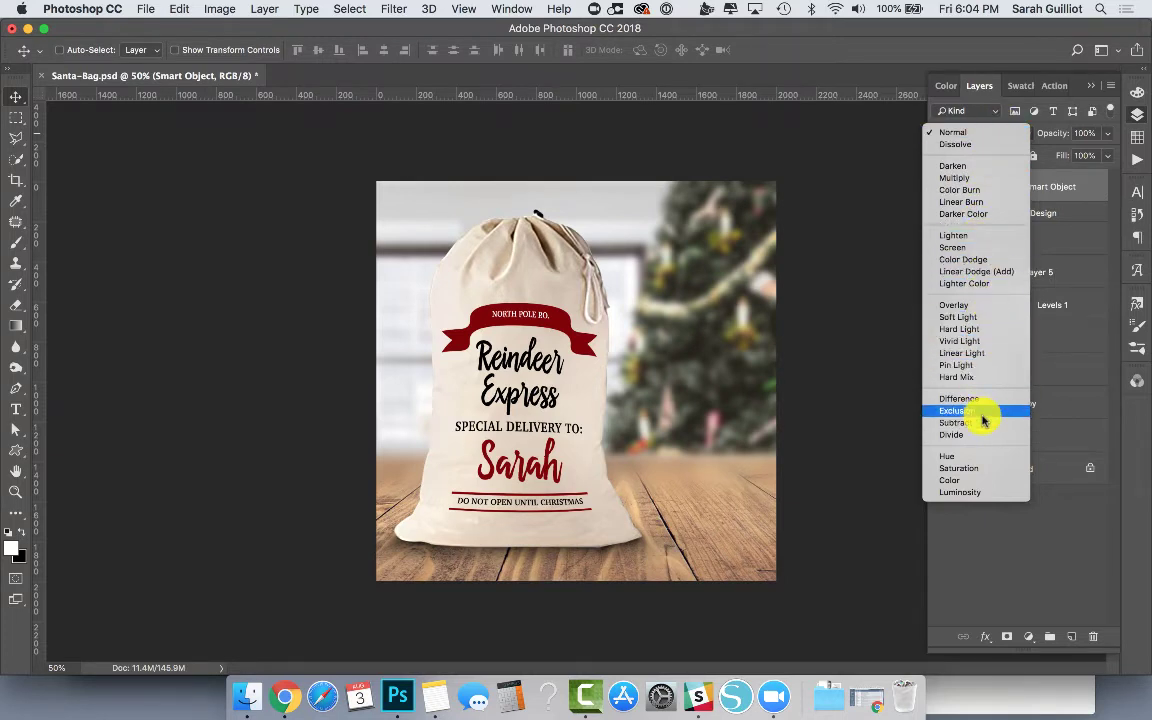
{"action": "left_click", "coordinate": [1062, 188]}
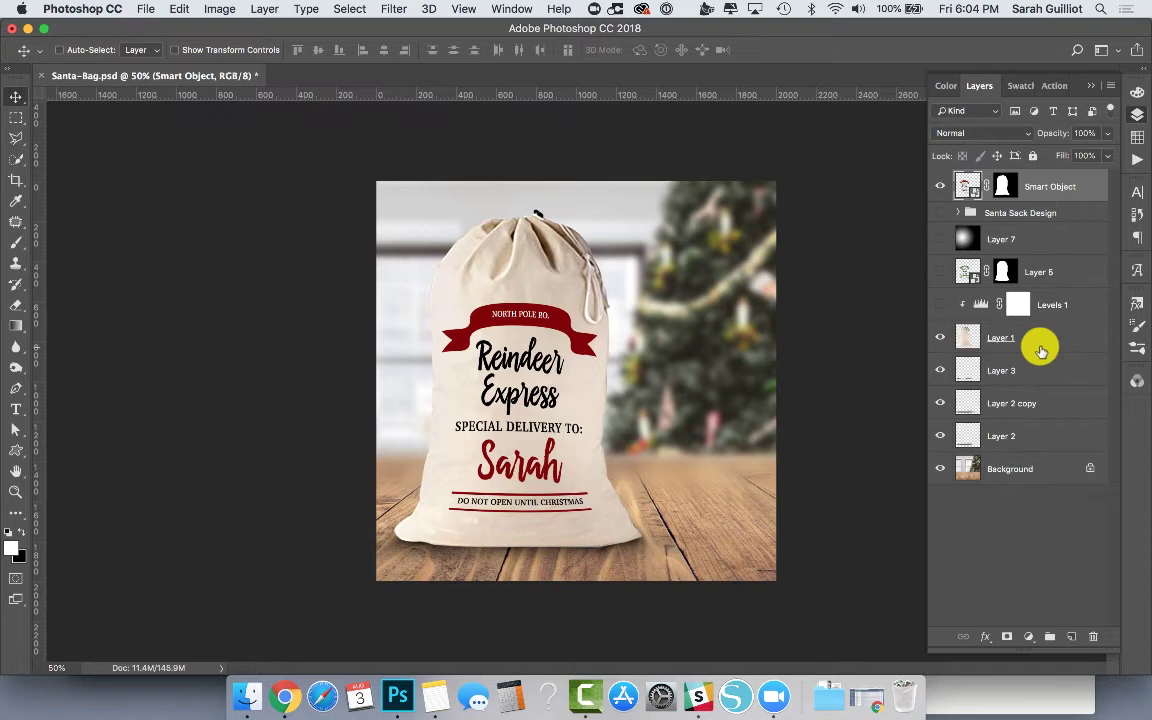
Set the Smart Object layer's blend mode to Multiply and its opacity to about 84%
{"action": "left_click", "coordinate": [1020, 345]}
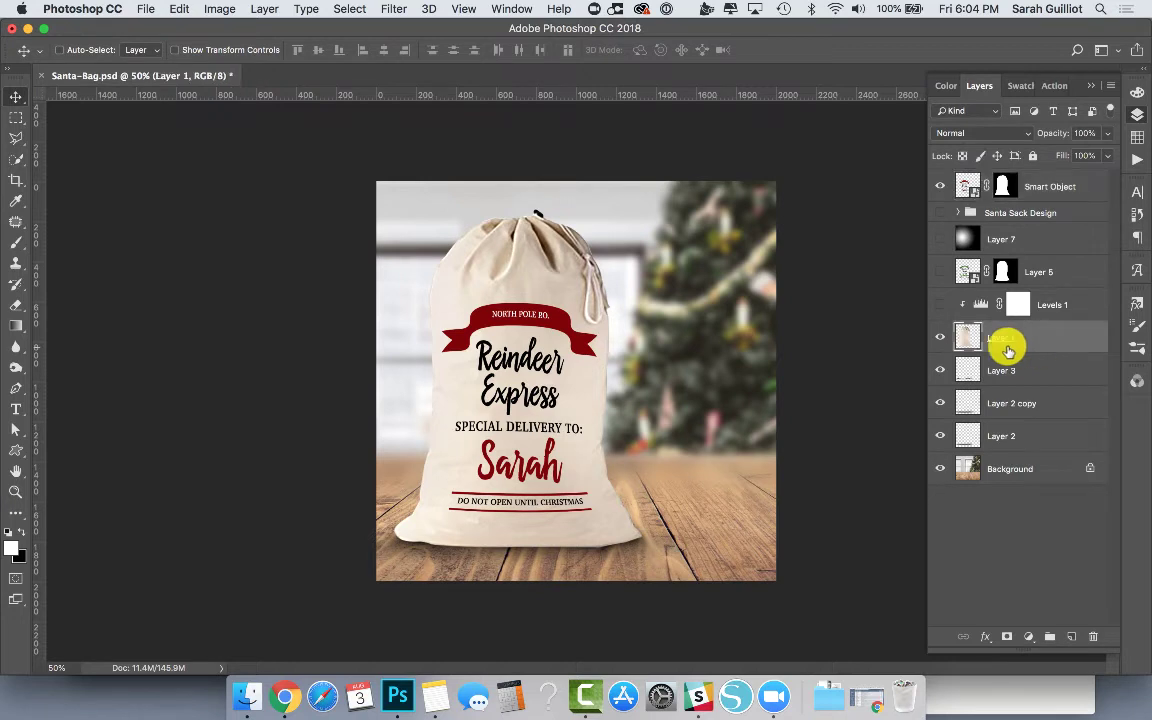
{"action": "left_click", "coordinate": [1073, 267]}
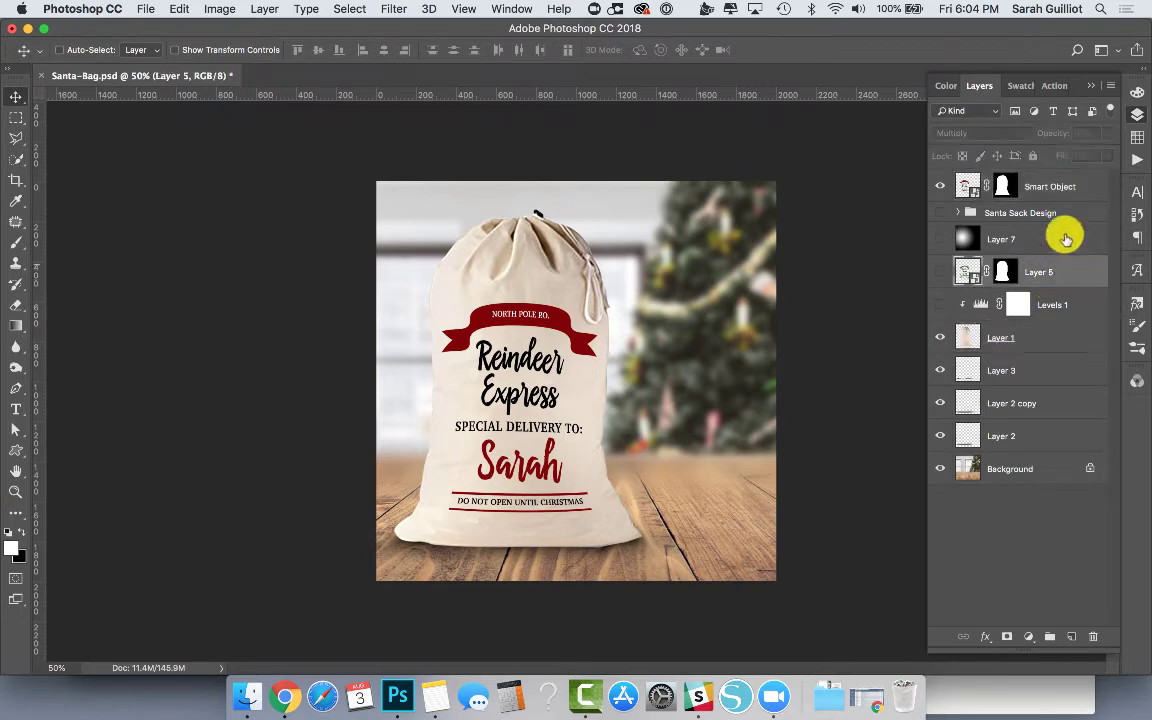
{"action": "left_click", "coordinate": [1075, 184]}
{"action": "left_click", "coordinate": [987, 133]}
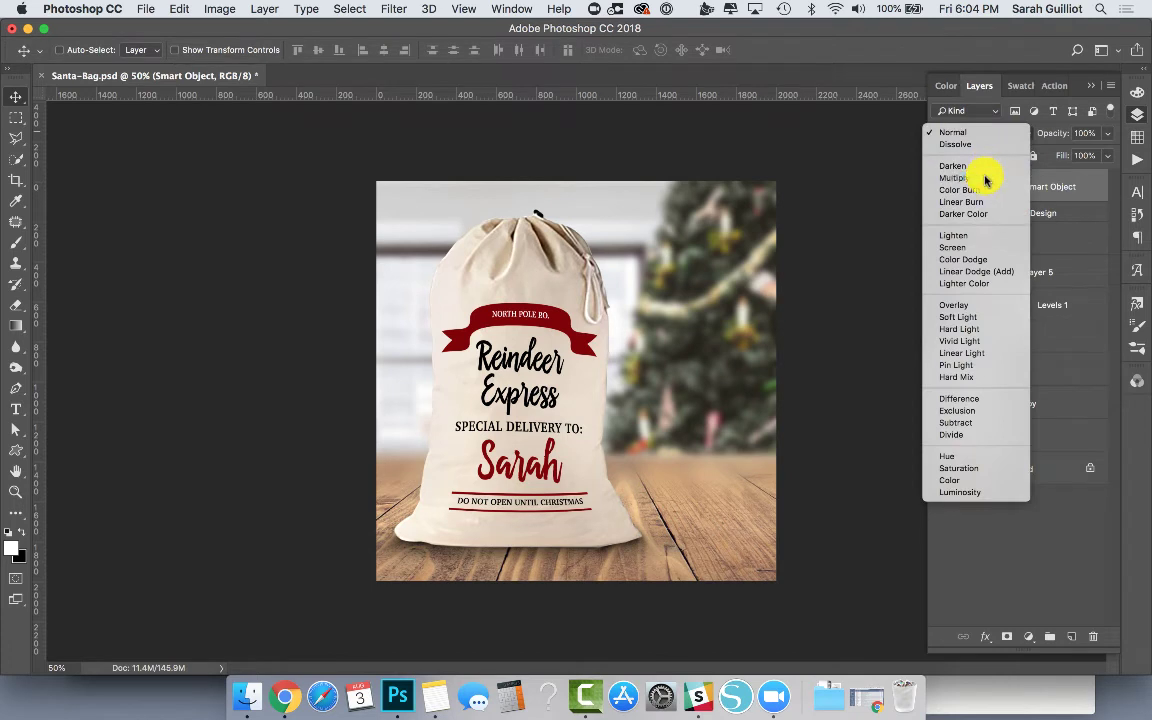
{"action": "left_click", "coordinate": [985, 178]}
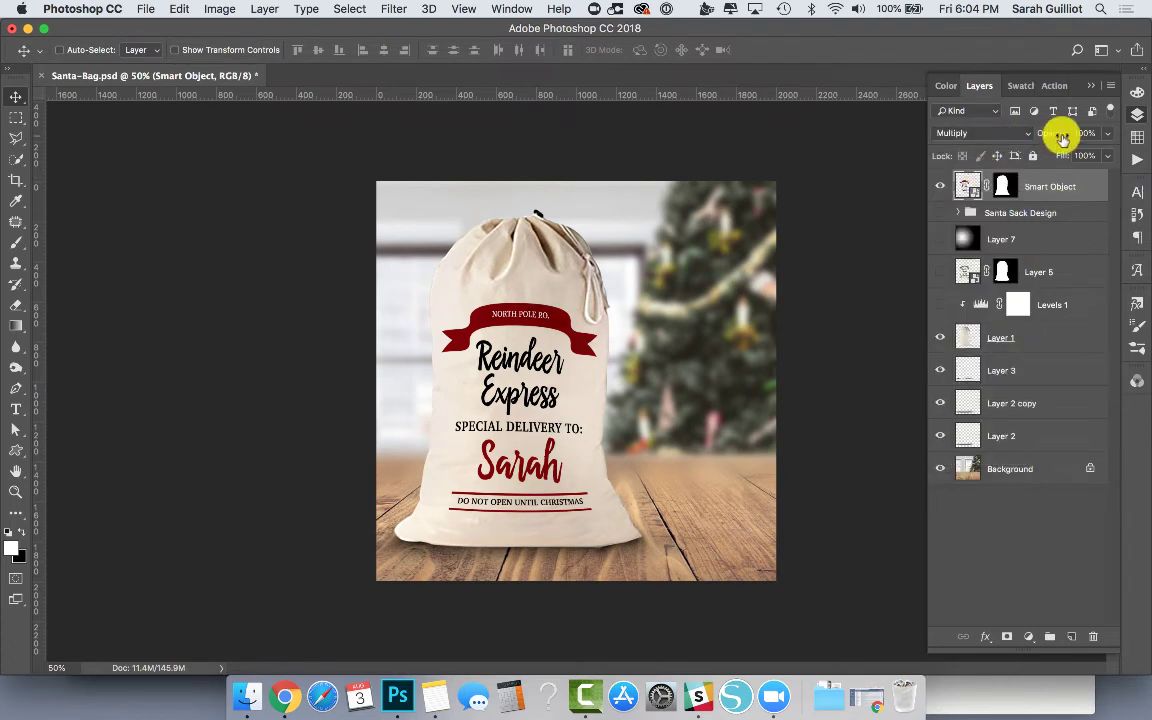
{"action": "left_click_drag", "start_coordinate": [1055, 135], "coordinate": [1045, 135]}
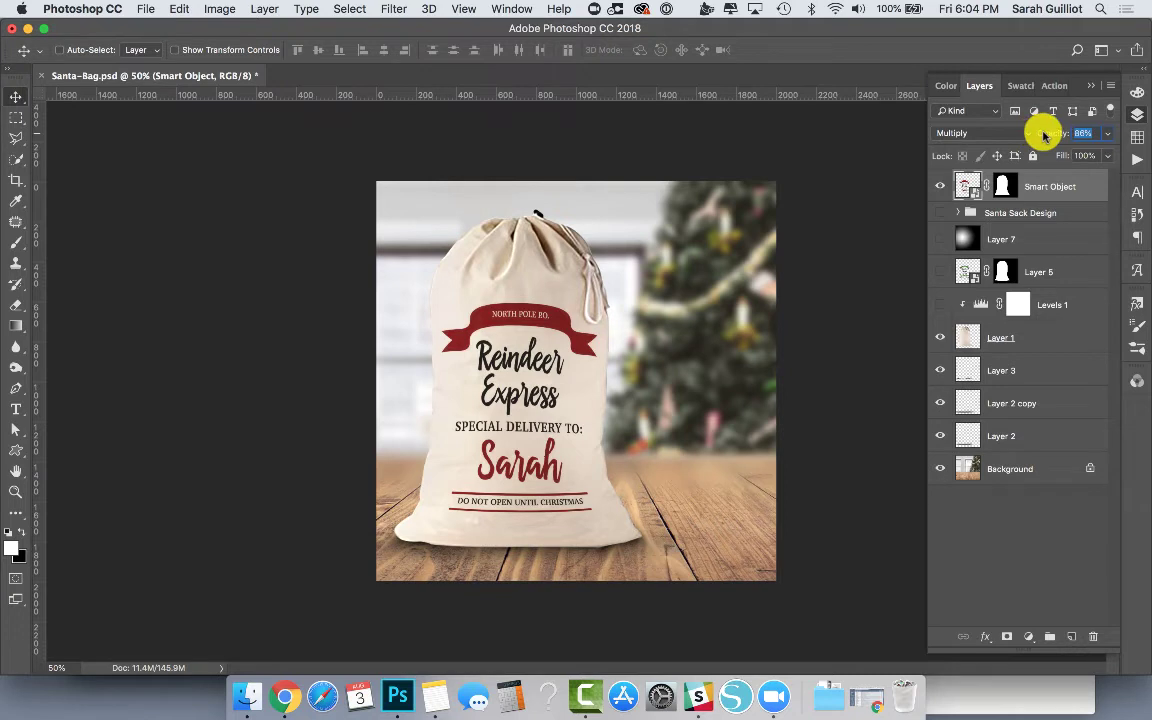
{"action": "left_click_drag", "start_coordinate": [1044, 135], "coordinate": [1114, 137]}
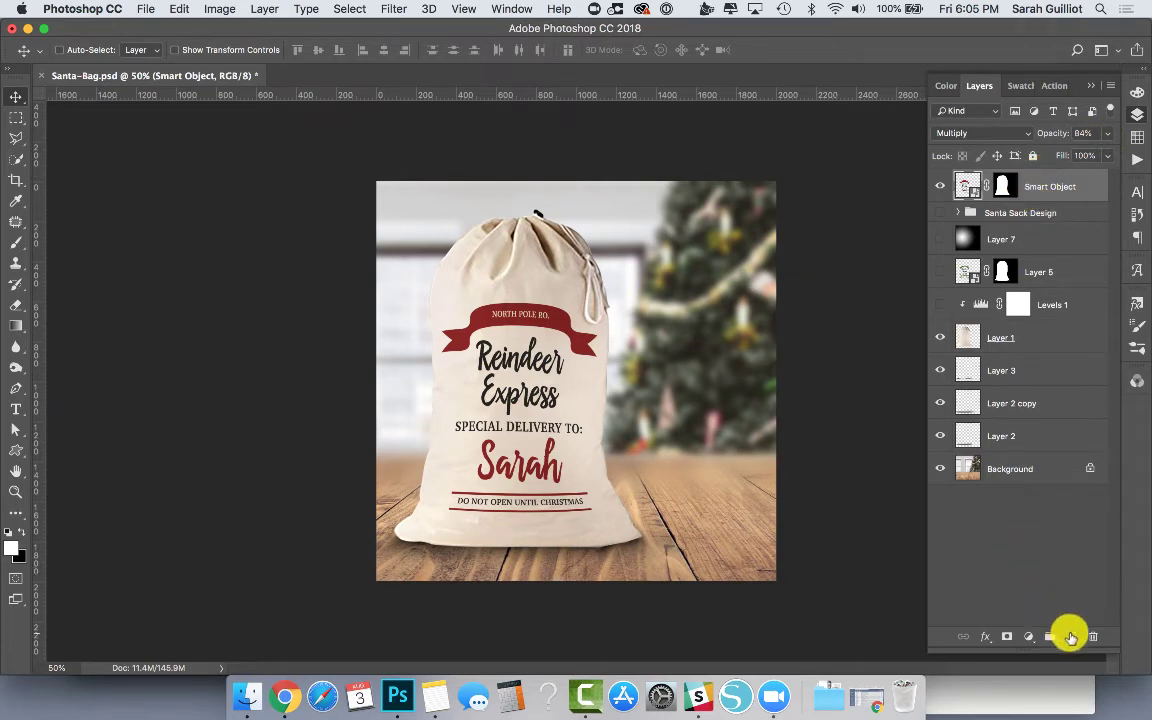
Add a new layer and draw a white-to-black radial gradient starting left of the sack
{"action": "left_click", "coordinate": [1071, 637]}
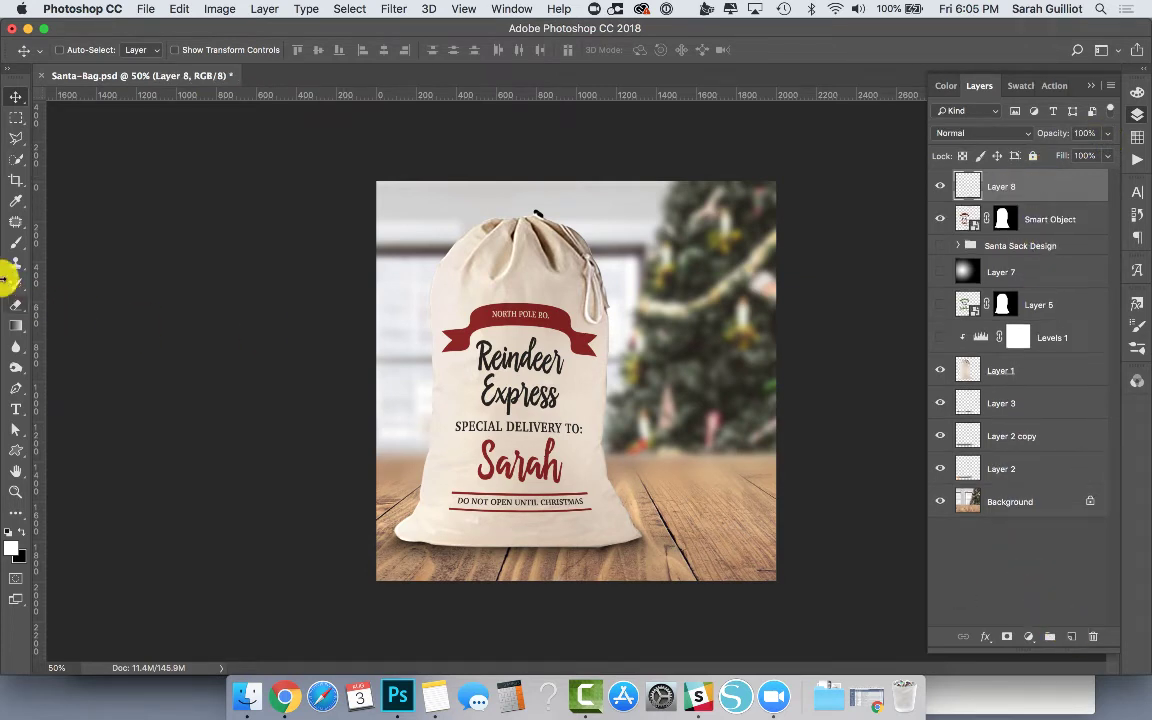
{"action": "left_click", "coordinate": [14, 322]}
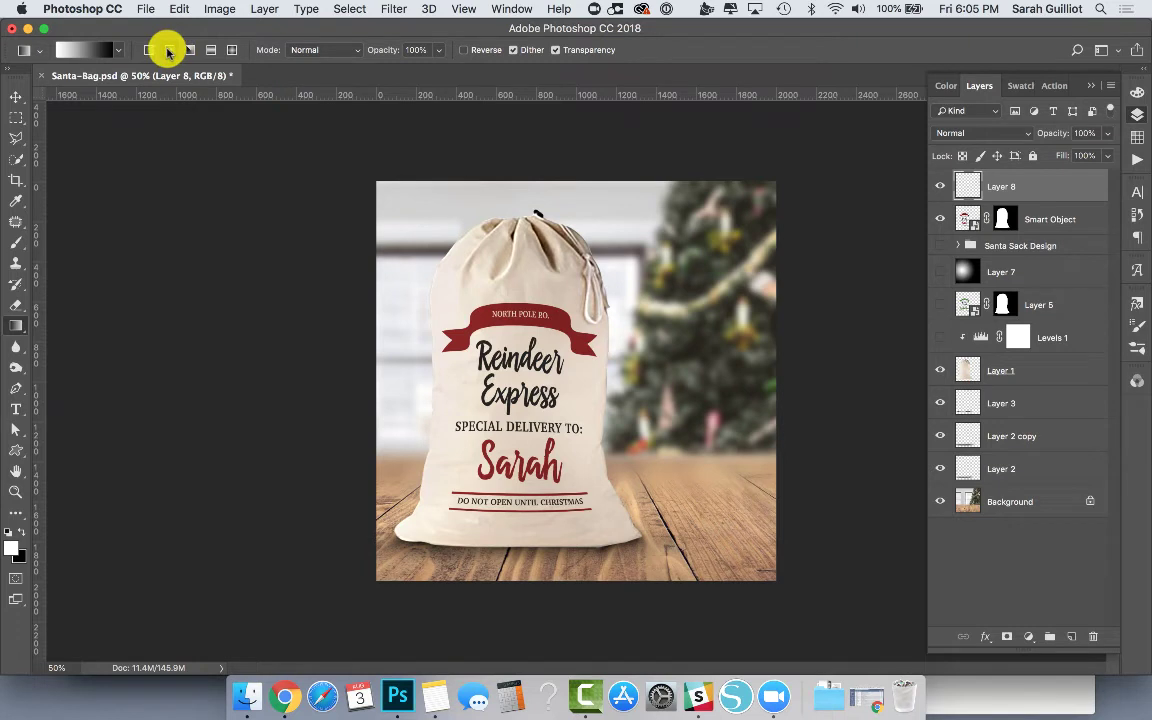
{"action": "left_click", "coordinate": [168, 52]}
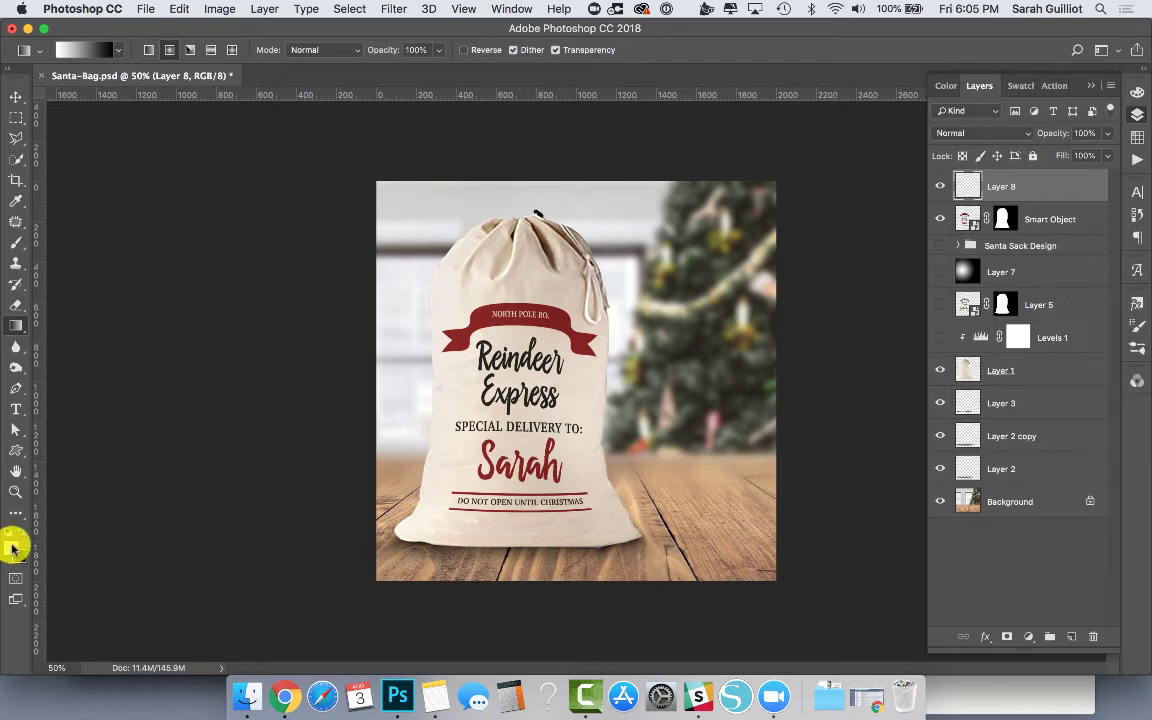
{"action": "left_click", "coordinate": [117, 56]}
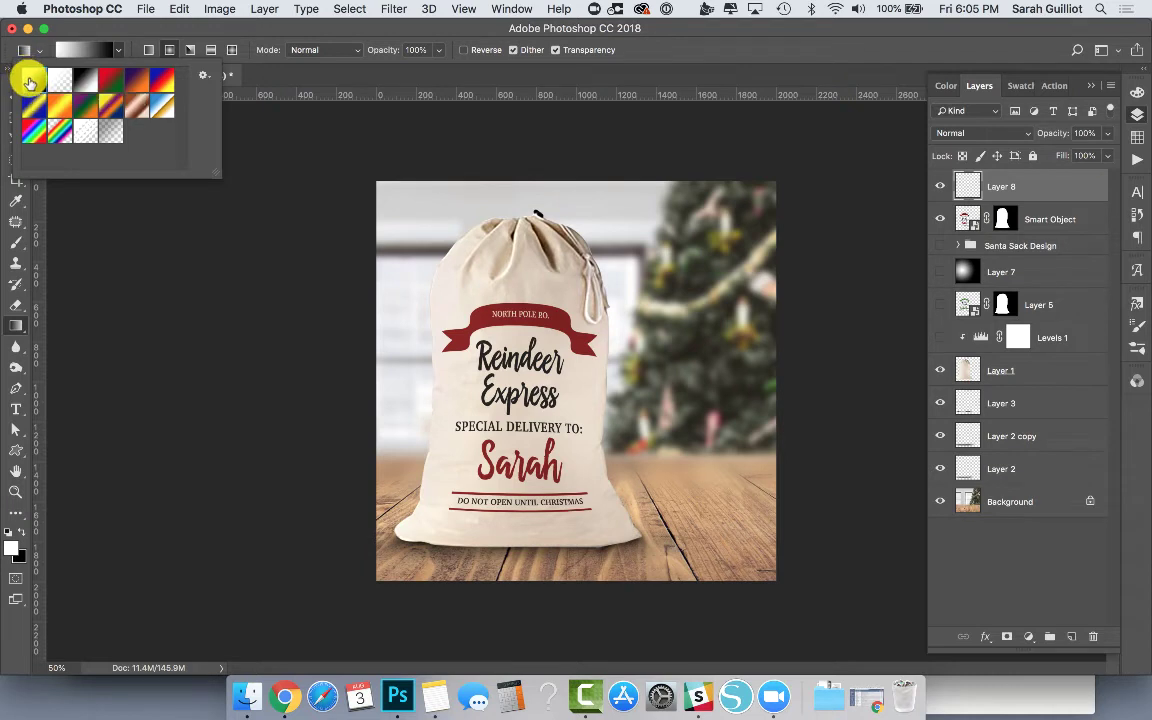
{"action": "left_click", "coordinate": [234, 26]}
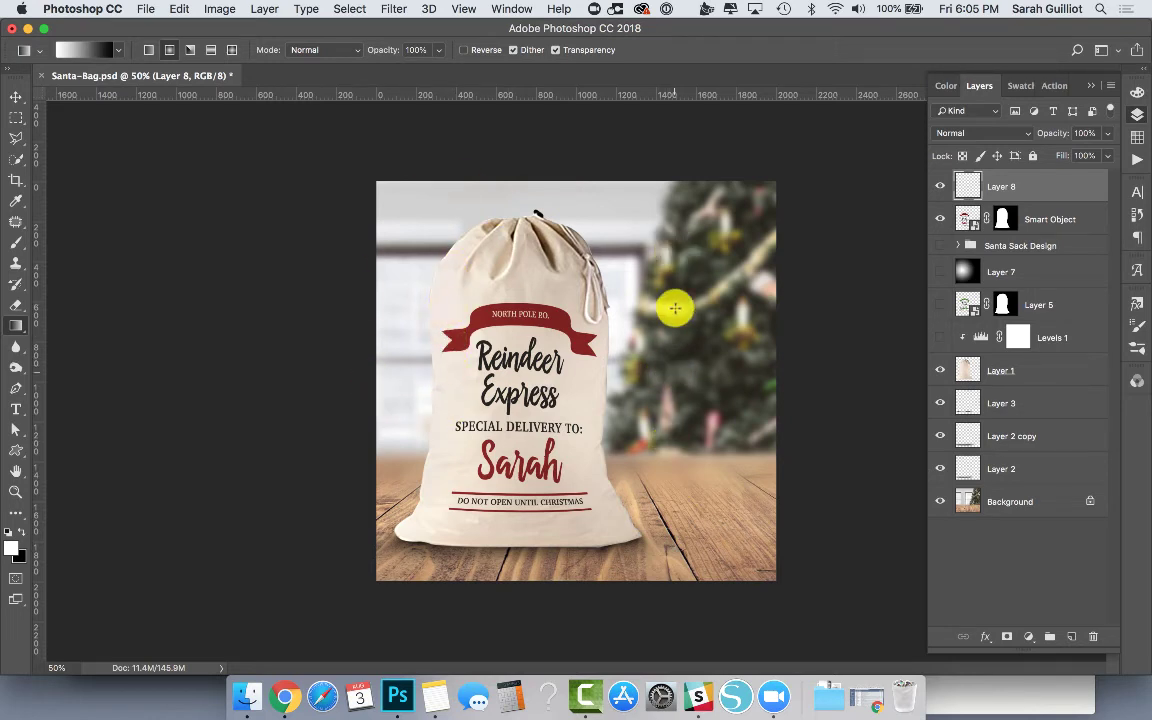
{"action": "left_click_drag", "start_coordinate": [436, 352], "coordinate": [675, 355]}
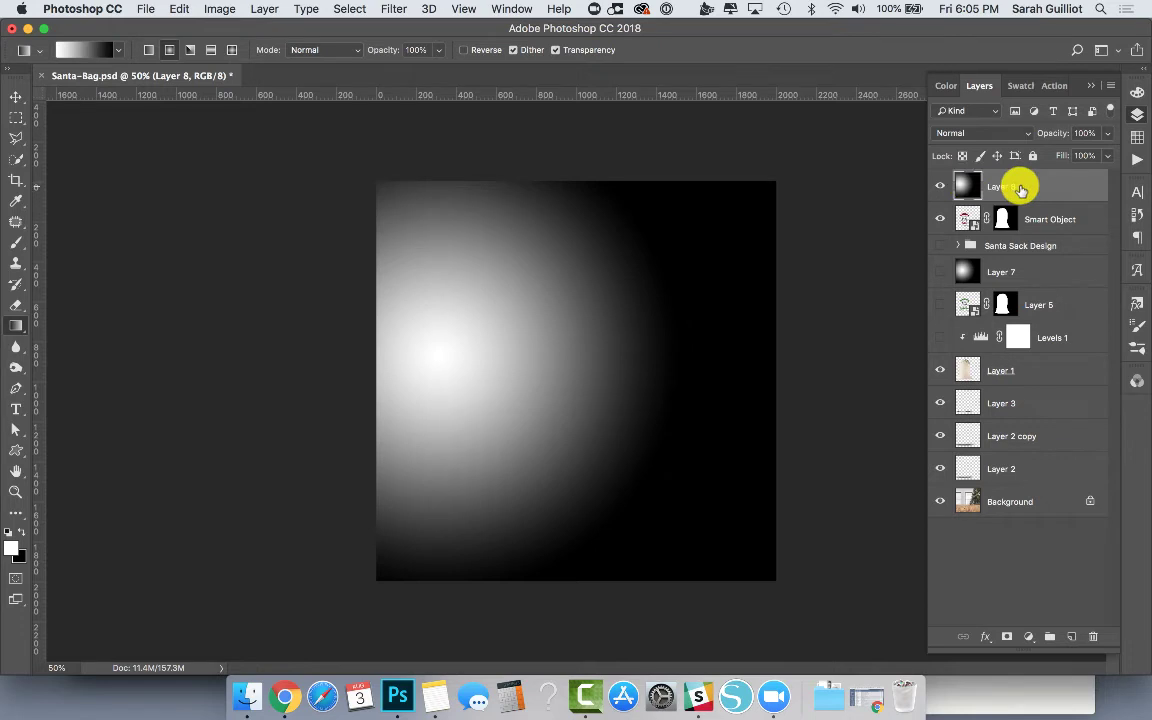
Set Layer 8's blend mode to Soft Light after trying Overlay
{"action": "left_click", "coordinate": [1028, 268]}
{"action": "left_click", "coordinate": [1028, 182]}
{"action": "left_click", "coordinate": [1012, 132]}
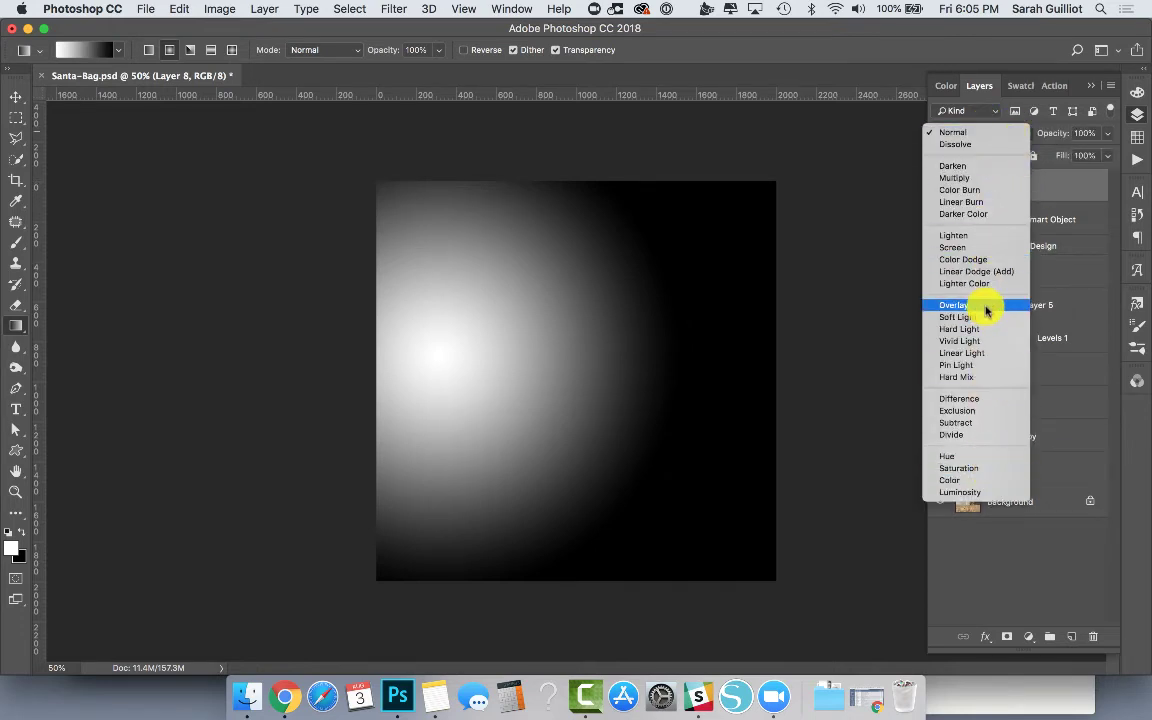
{"action": "left_click", "coordinate": [978, 304]}
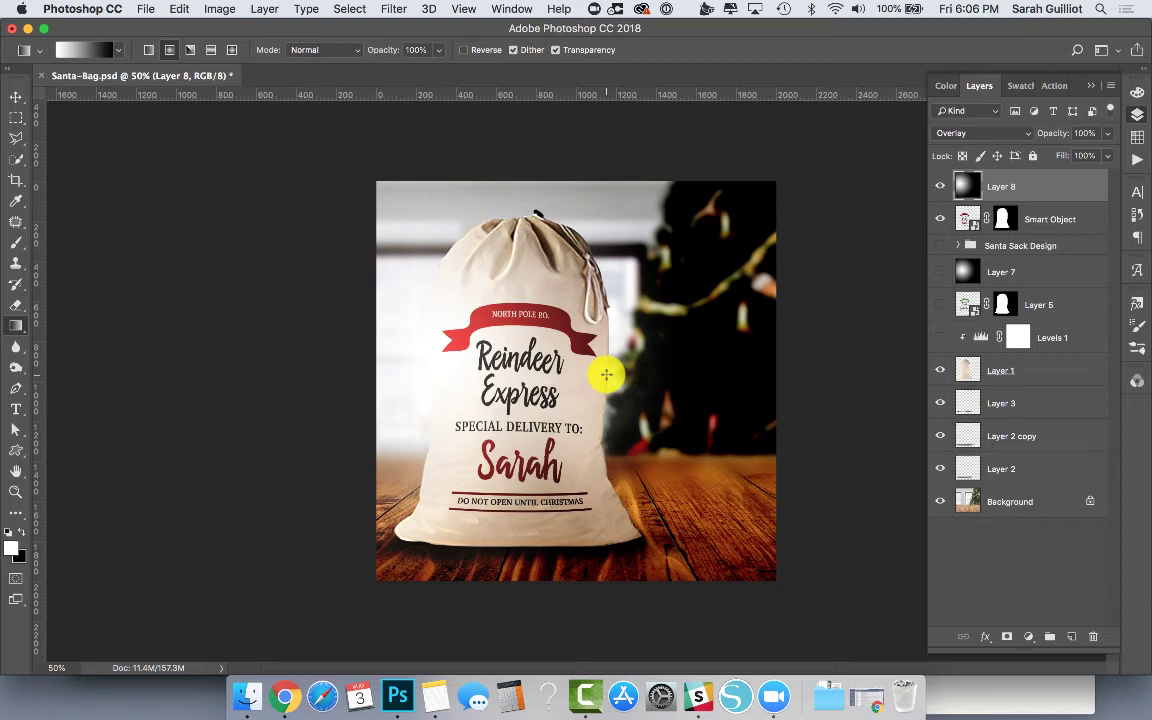
{"action": "left_click", "coordinate": [984, 134]}
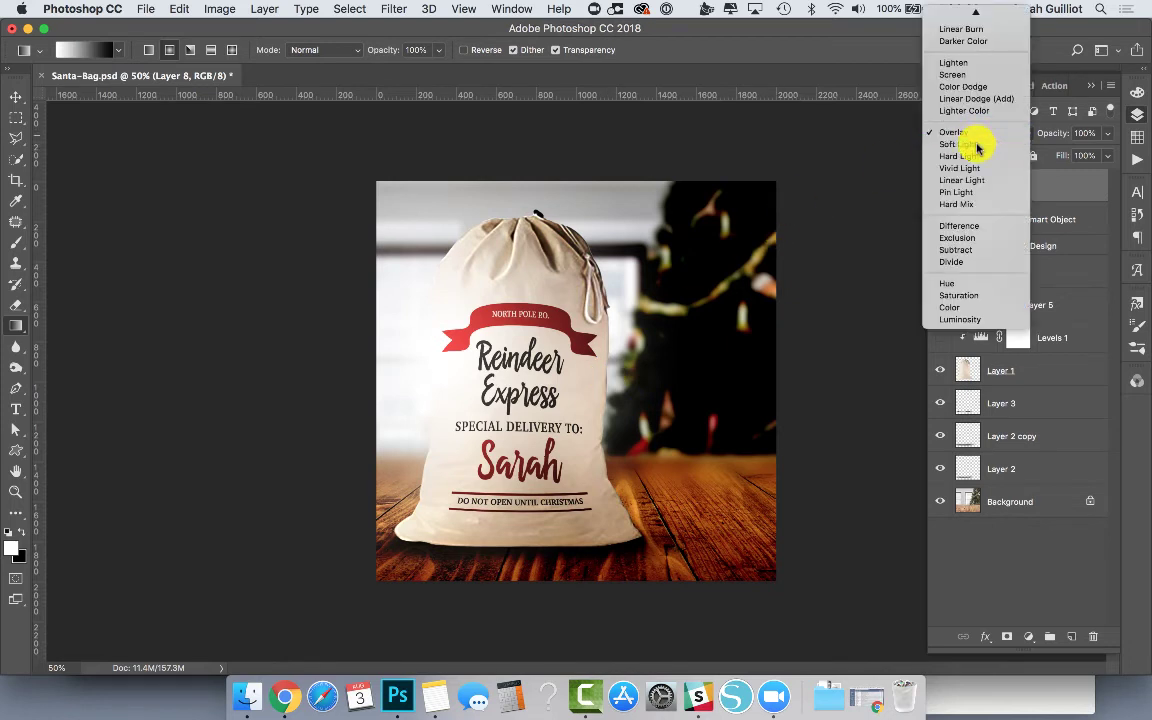
{"action": "left_click", "coordinate": [978, 145]}
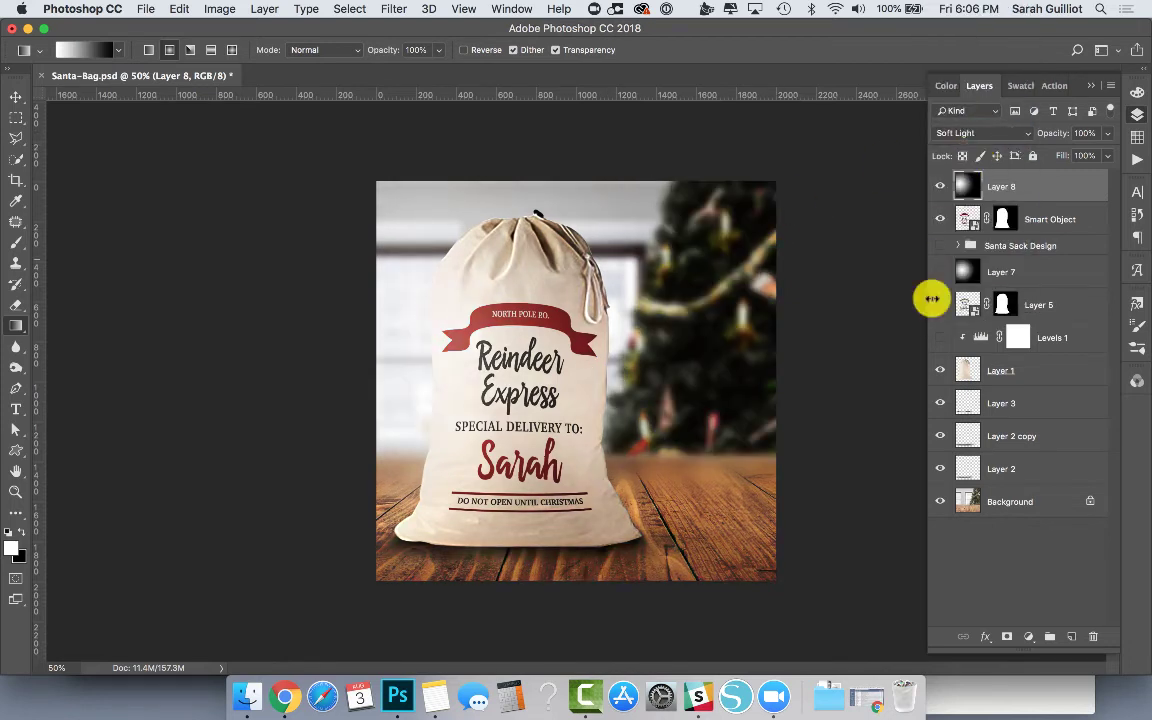
Compare with the lighting layer hidden, then lower its opacity to 60%
{"action": "left_click", "coordinate": [940, 187]}
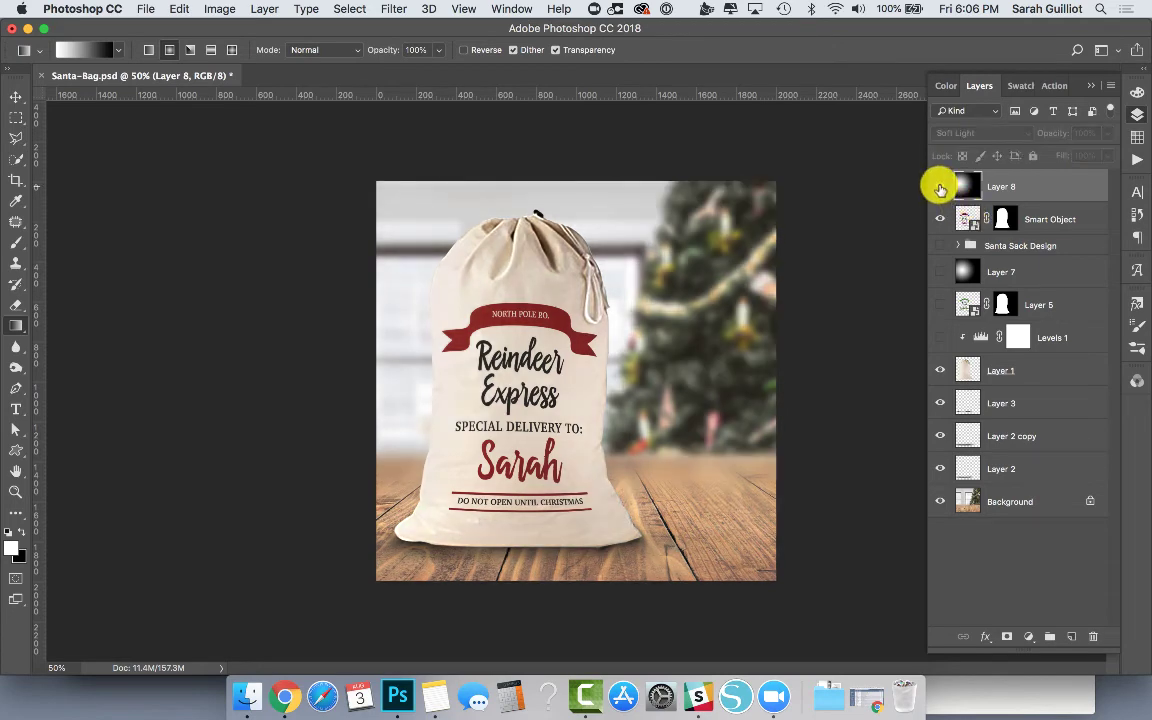
{"action": "left_click", "coordinate": [940, 187]}
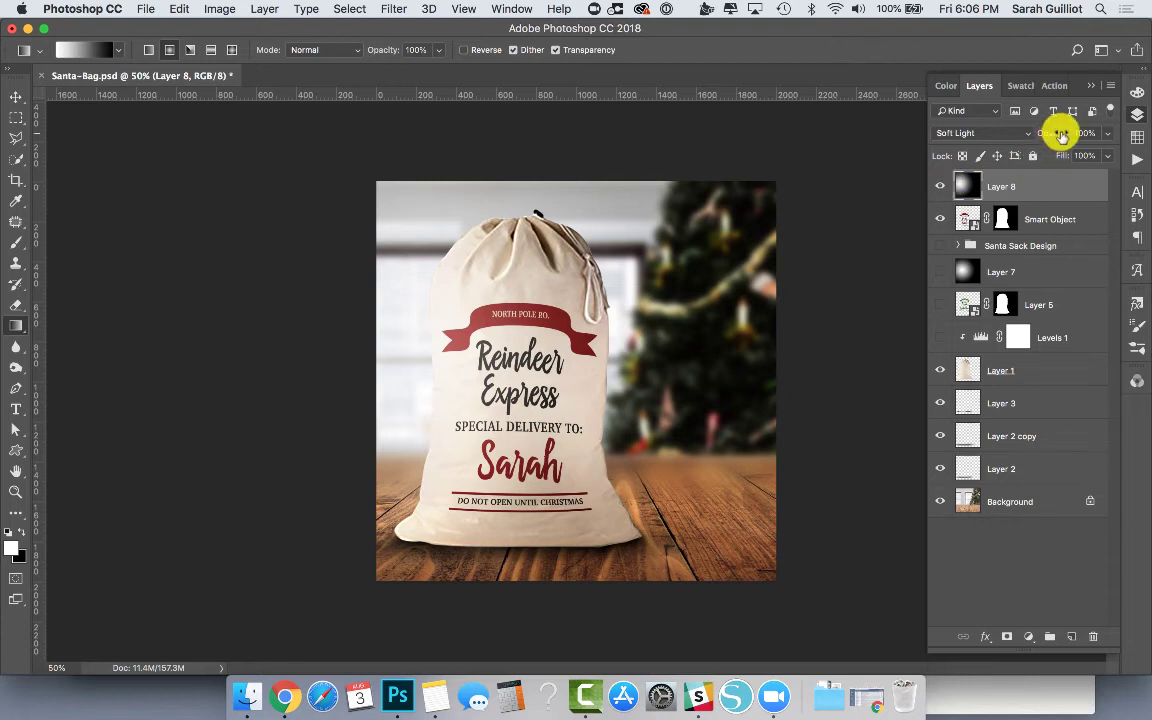
{"action": "left_click_drag", "start_coordinate": [1057, 134], "coordinate": [1088, 154]}
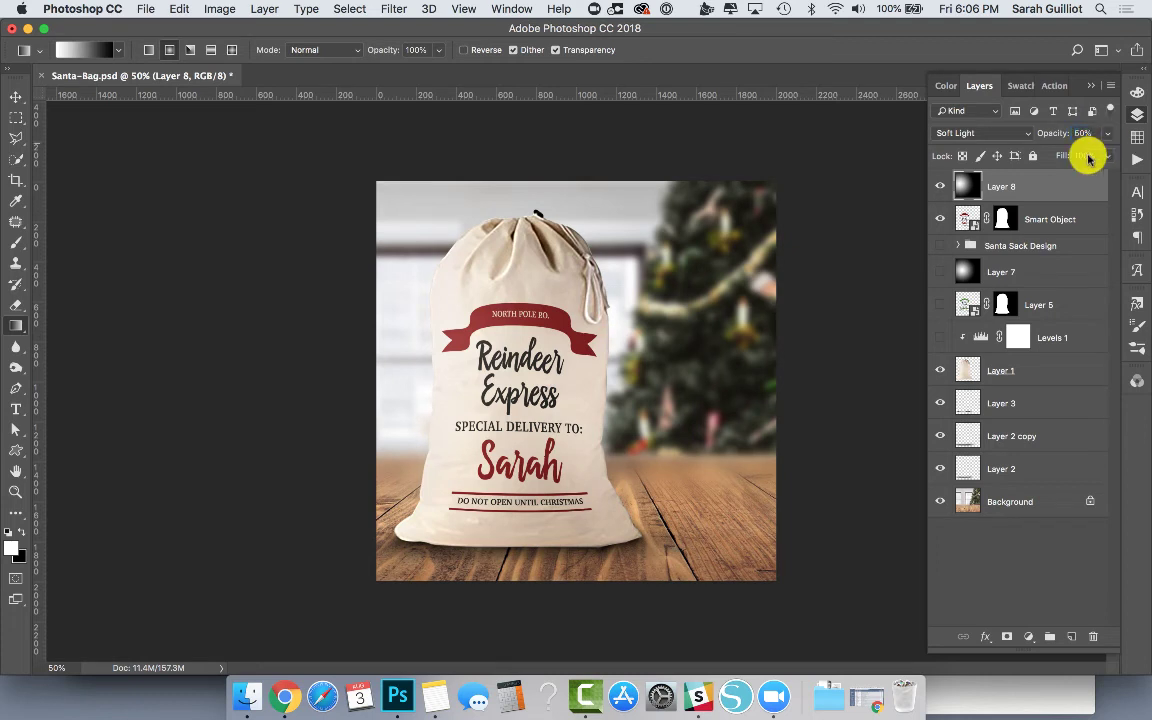
{"action": "left_click", "coordinate": [1038, 195]}
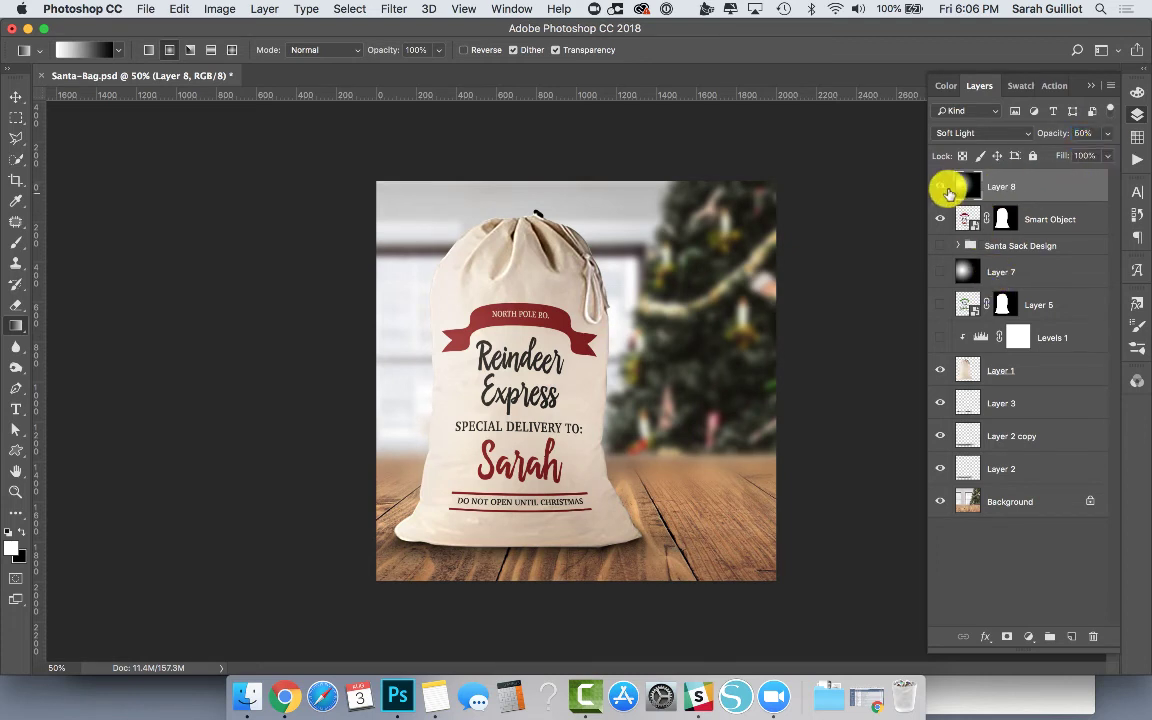
Hide Layer 8 and the red Smart Object, and show the green Layer 5 and Layer 7 lighting
{"action": "left_click", "coordinate": [941, 186]}
{"action": "left_click", "coordinate": [941, 219]}
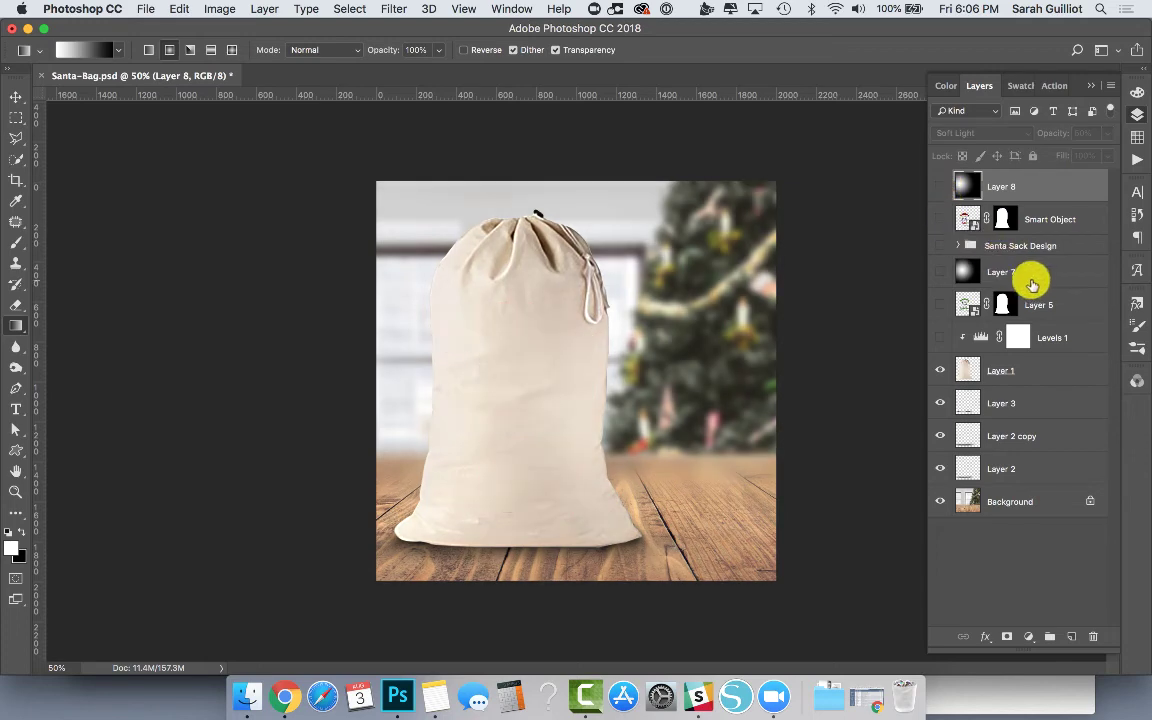
{"action": "left_click", "coordinate": [940, 337]}
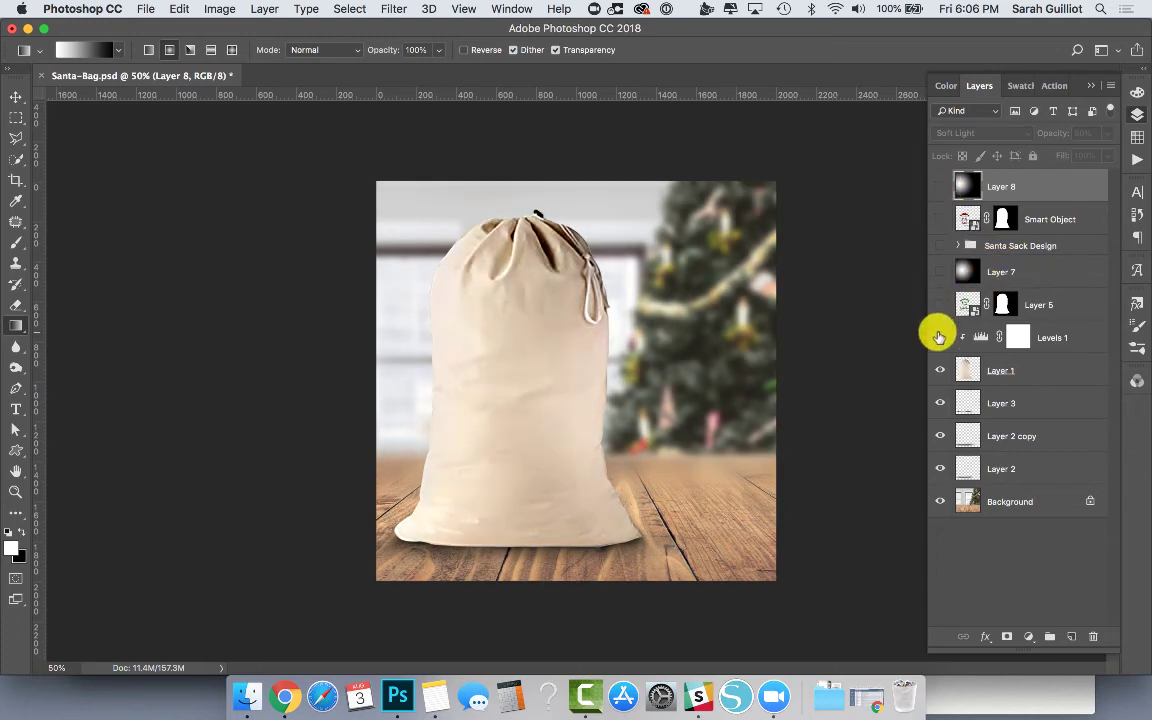
{"action": "left_click", "coordinate": [941, 304]}
{"action": "left_click", "coordinate": [940, 271]}
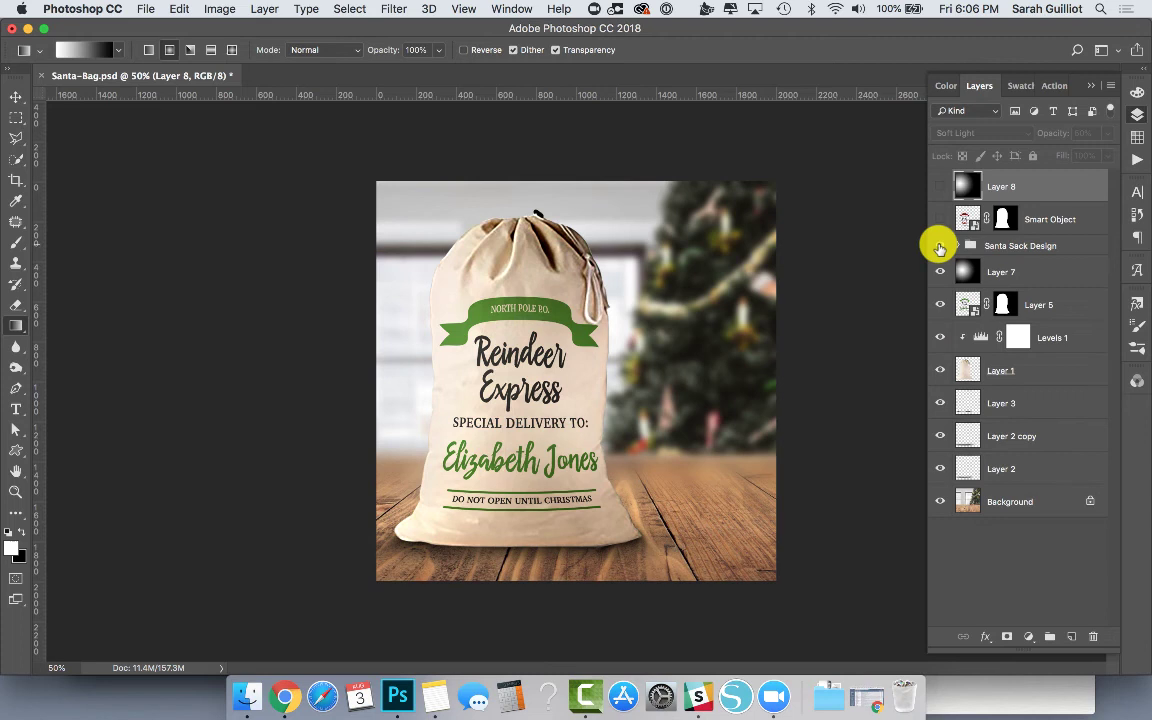
{"action": "left_click", "coordinate": [940, 245]}
{"action": "left_click", "coordinate": [940, 245]}
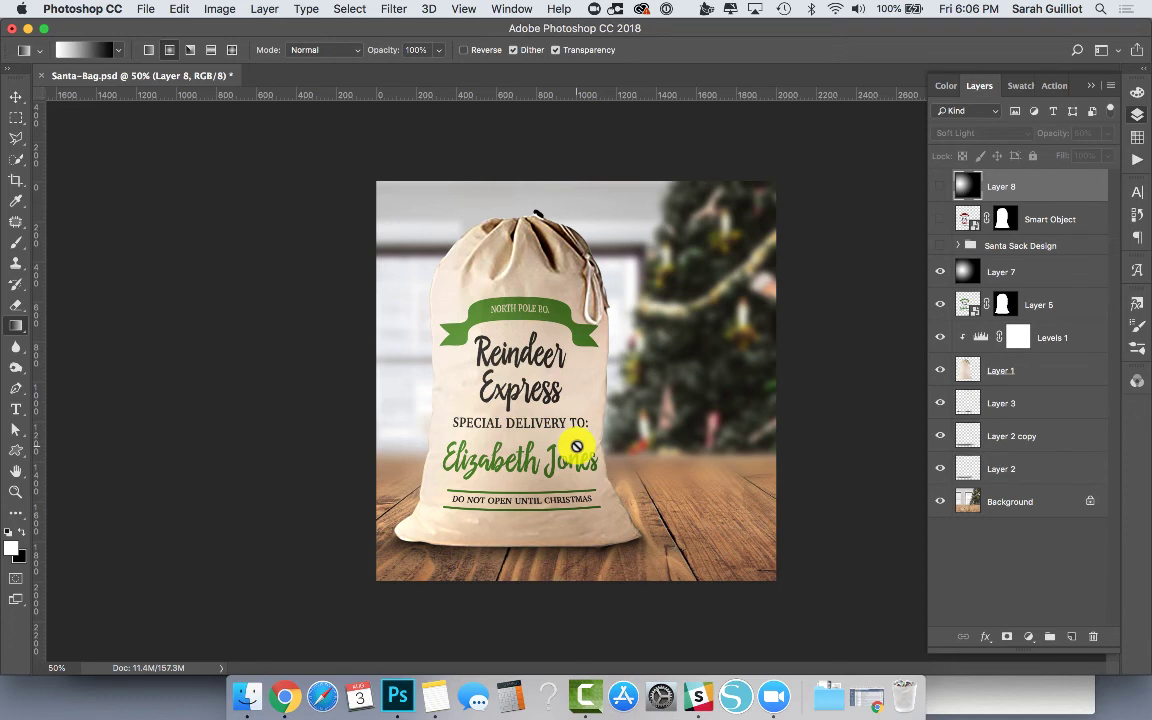
Compare the red and green designs, ending with green Layer 5 shown and red hidden
{"action": "left_click", "coordinate": [17, 97]}
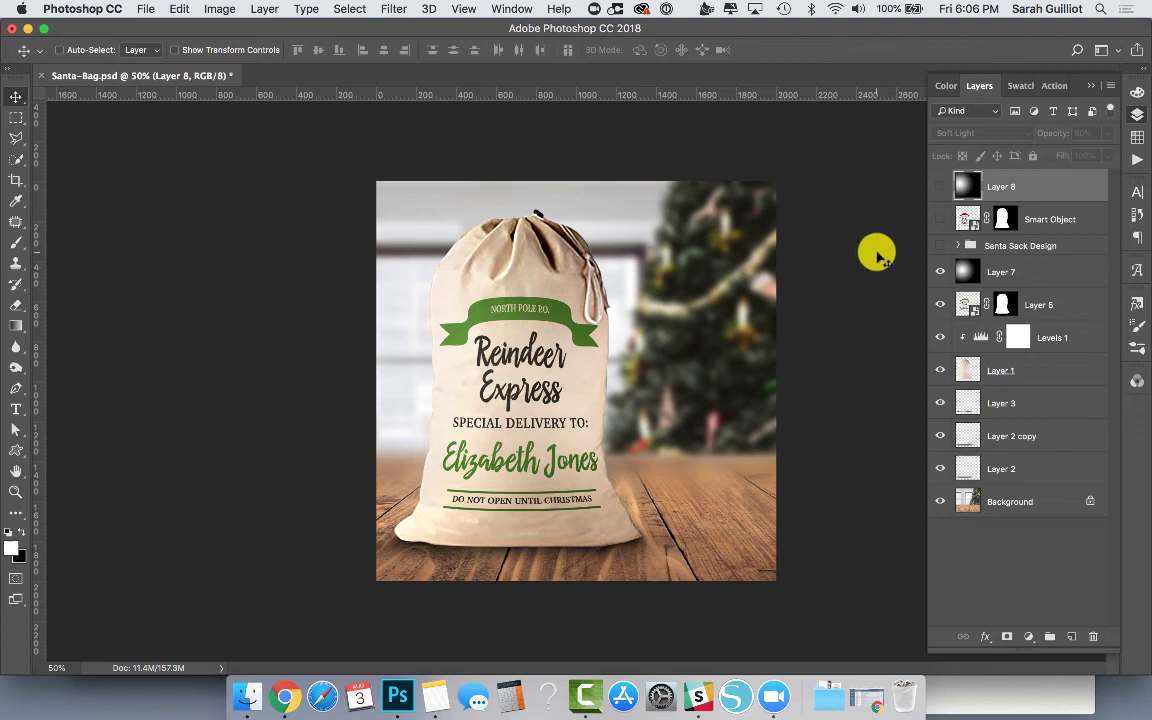
{"action": "left_click", "coordinate": [940, 219]}
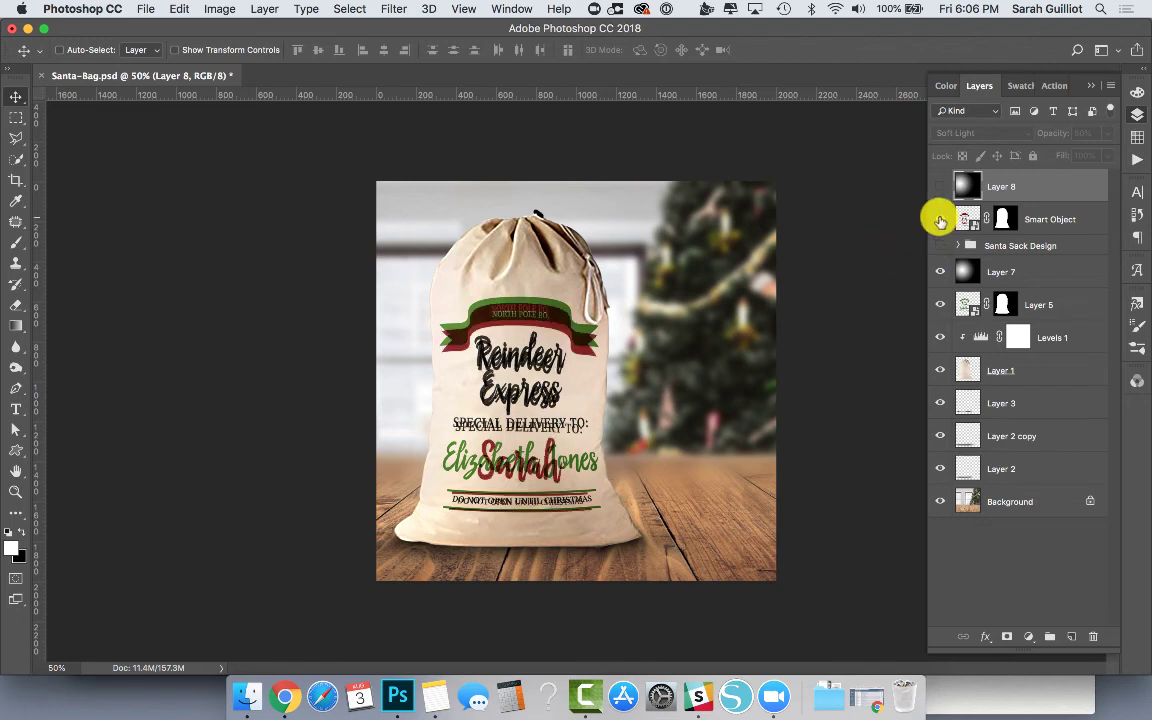
{"action": "left_click", "coordinate": [940, 304]}
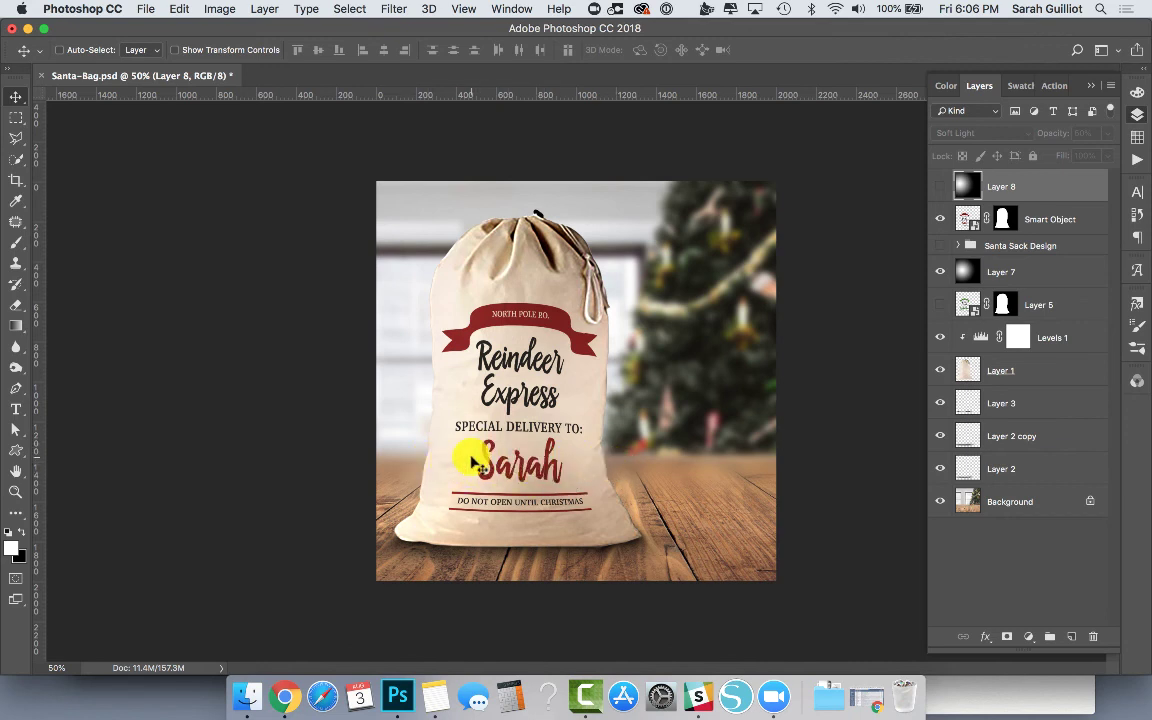
{"action": "left_click", "coordinate": [940, 219]}
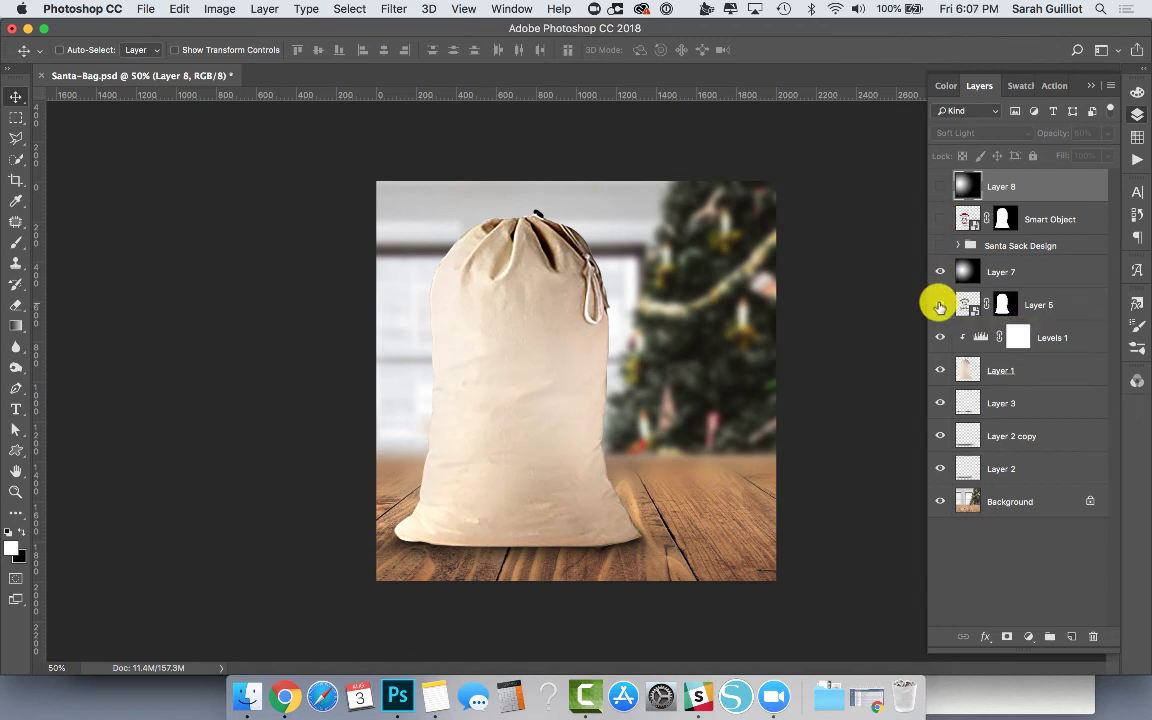
{"action": "left_click", "coordinate": [940, 305]}
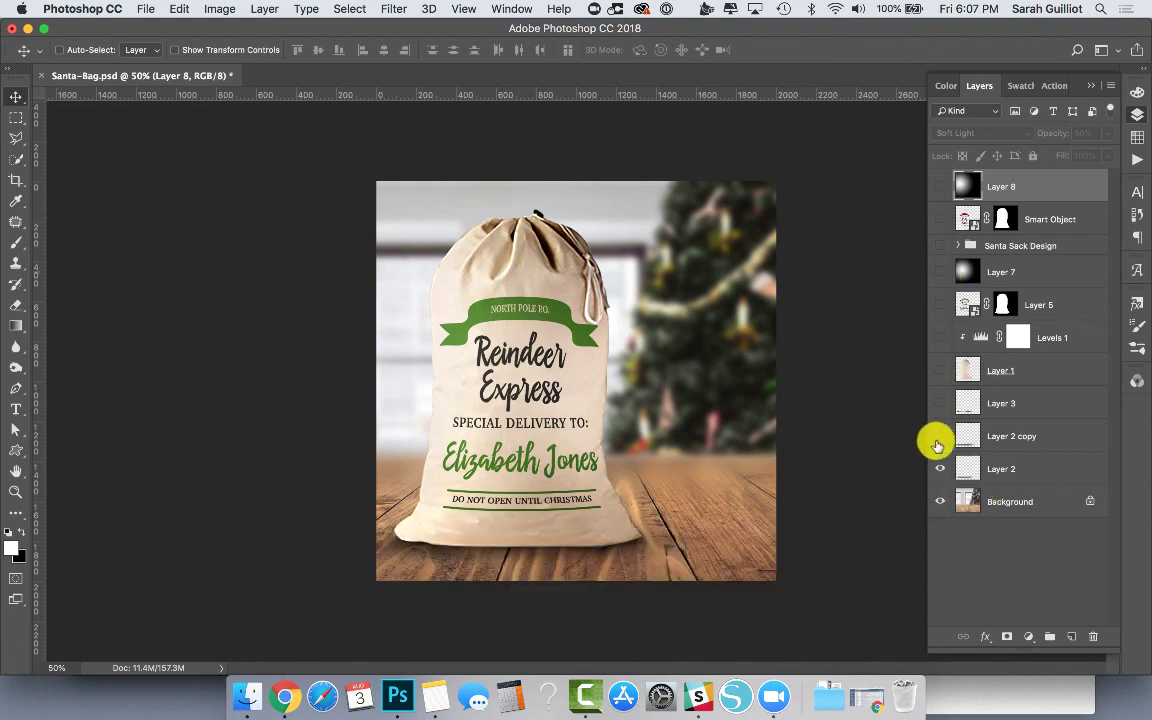
{"action": "left_click", "coordinate": [940, 501], "text": "alt"}
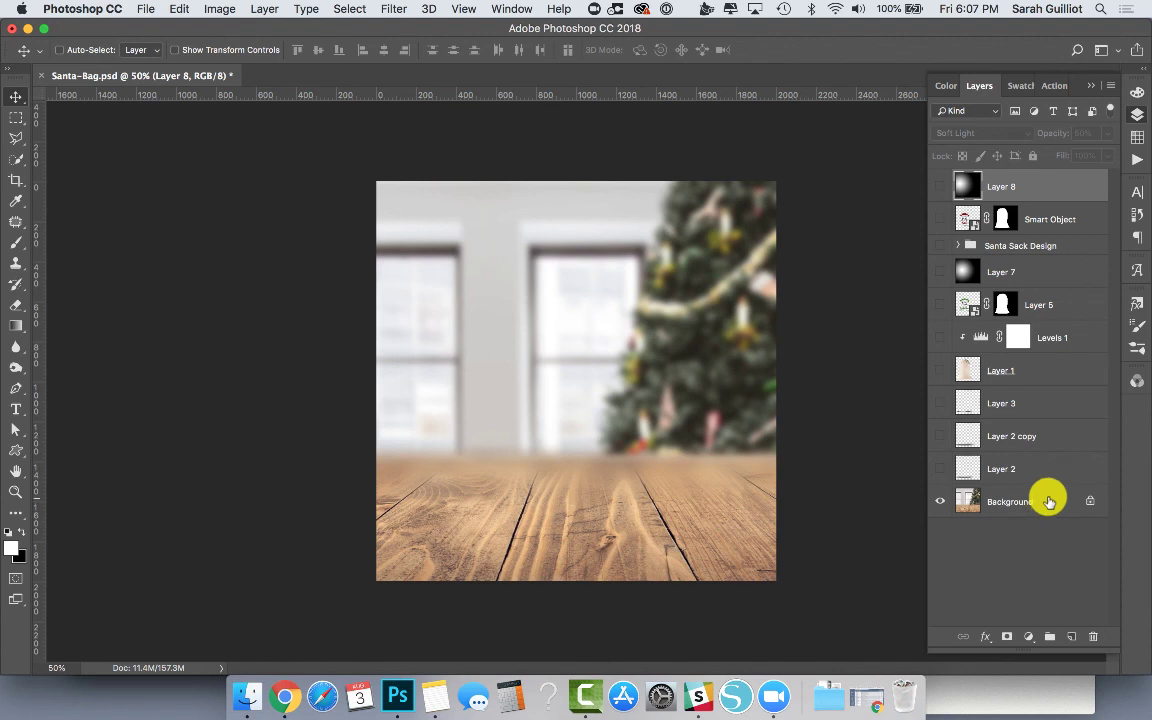
{"action": "left_click_drag", "start_coordinate": [941, 465], "coordinate": [940, 280]}
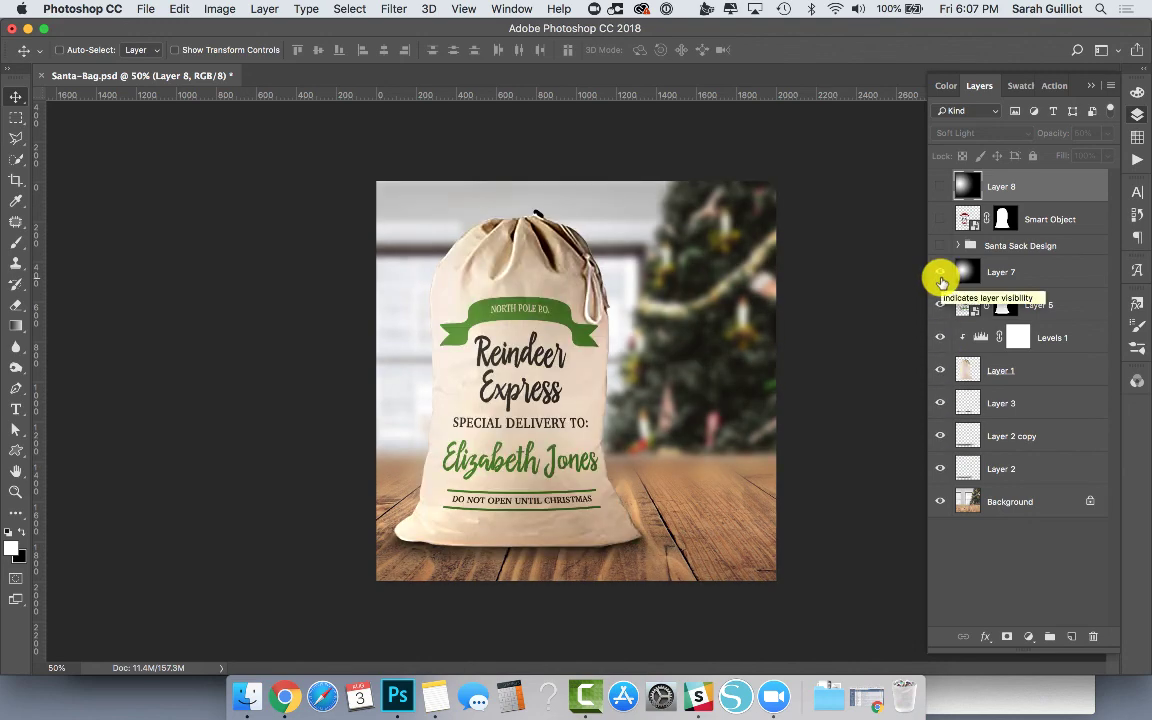